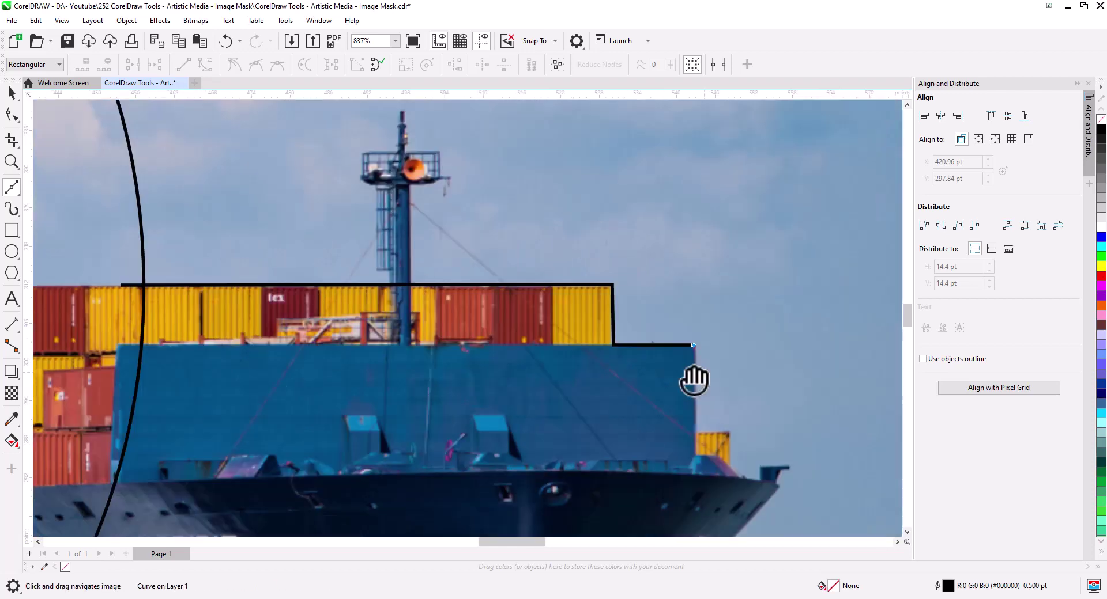
- Extend the Bézier trace down the blue wall's front edge and around the small yellow container to the deck
{"action": "scroll", "coordinate": [738, 427], "scroll_direction": "up", "scroll_amount": 3}
{"action": "left_click", "coordinate": [586, 448]}
{"action": "left_click", "coordinate": [703, 447]}
{"action": "left_click_drag", "start_coordinate": [704, 449], "coordinate": [649, 187]}
{"action": "left_click", "coordinate": [655, 305]}
{"action": "left_click", "coordinate": [652, 305]}
{"action": "left_click", "coordinate": [712, 344]}
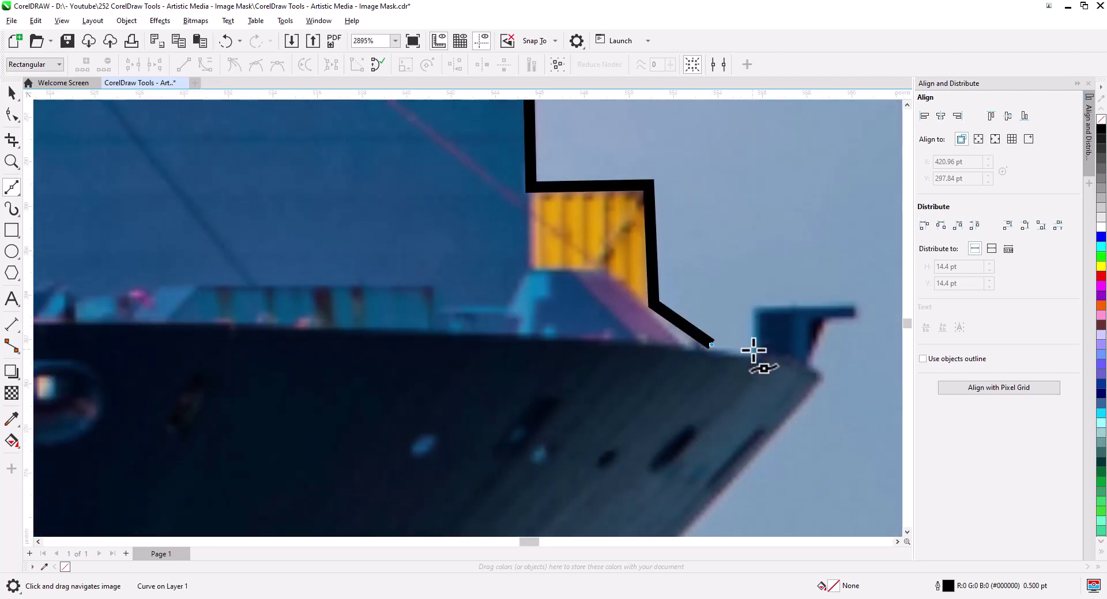
- Trace along the deck and around the small platform at the tip of the bow
{"action": "left_click", "coordinate": [753, 350]}
{"action": "left_click", "coordinate": [753, 307]}
{"action": "left_click", "coordinate": [858, 306]}
{"action": "left_click", "coordinate": [858, 317]}
{"action": "left_click", "coordinate": [825, 318]}
{"action": "left_click", "coordinate": [809, 364]}
{"action": "left_click", "coordinate": [811, 396]}
- Trace down the bow edge, around the protruding anchor and below the waterline, and close the outline at the upper container row
{"action": "scroll", "coordinate": [811, 395], "scroll_direction": "down", "scroll_amount": 1}
{"action": "left_click_drag", "start_coordinate": [660, 530], "coordinate": [662, 272]}
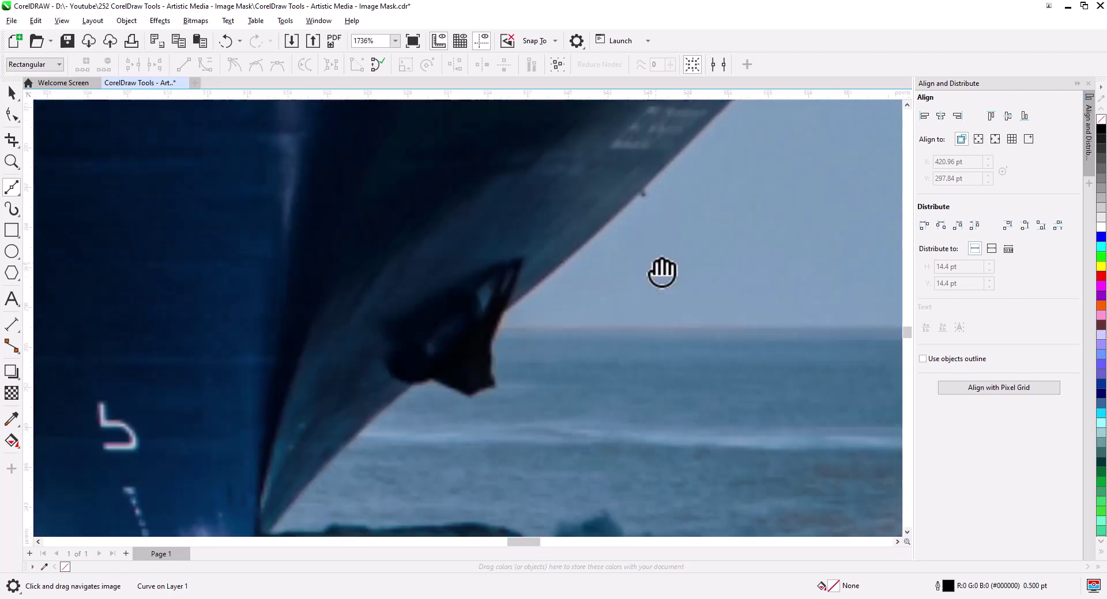
{"action": "scroll", "coordinate": [502, 343], "scroll_direction": "up", "scroll_amount": 1}
{"action": "left_click", "coordinate": [545, 273]}
{"action": "left_click", "coordinate": [520, 334]}
{"action": "left_click", "coordinate": [518, 418]}
{"action": "left_click", "coordinate": [481, 435]}
{"action": "scroll", "coordinate": [404, 404], "scroll_direction": "down", "scroll_amount": 7}
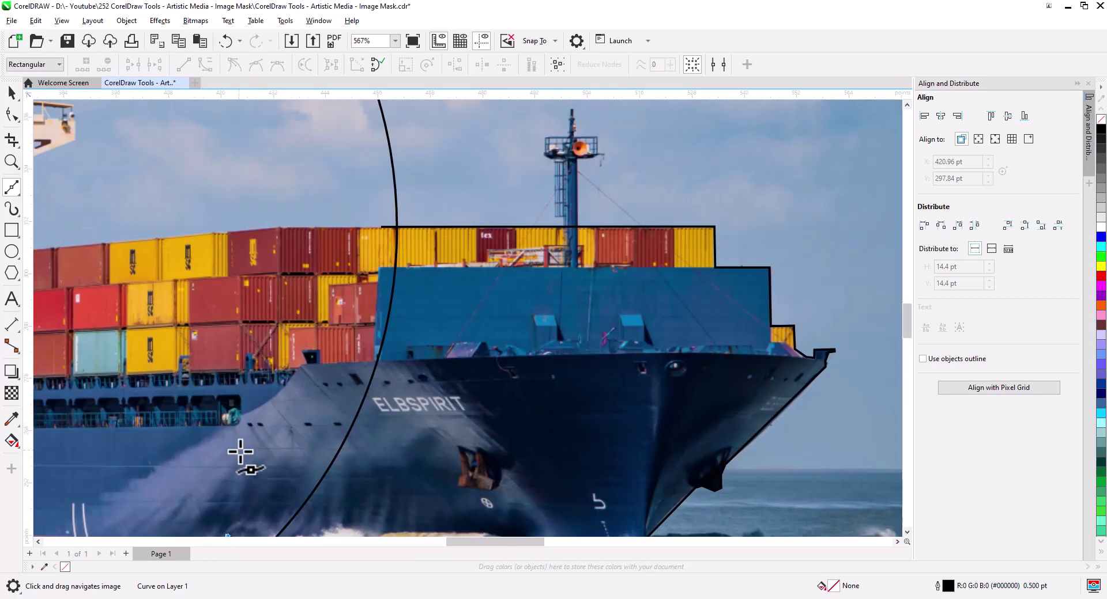
{"action": "left_click", "coordinate": [382, 227]}
- Set the outline width of the closed ship curve to Hairline
{"action": "left_click", "coordinate": [12, 112]}
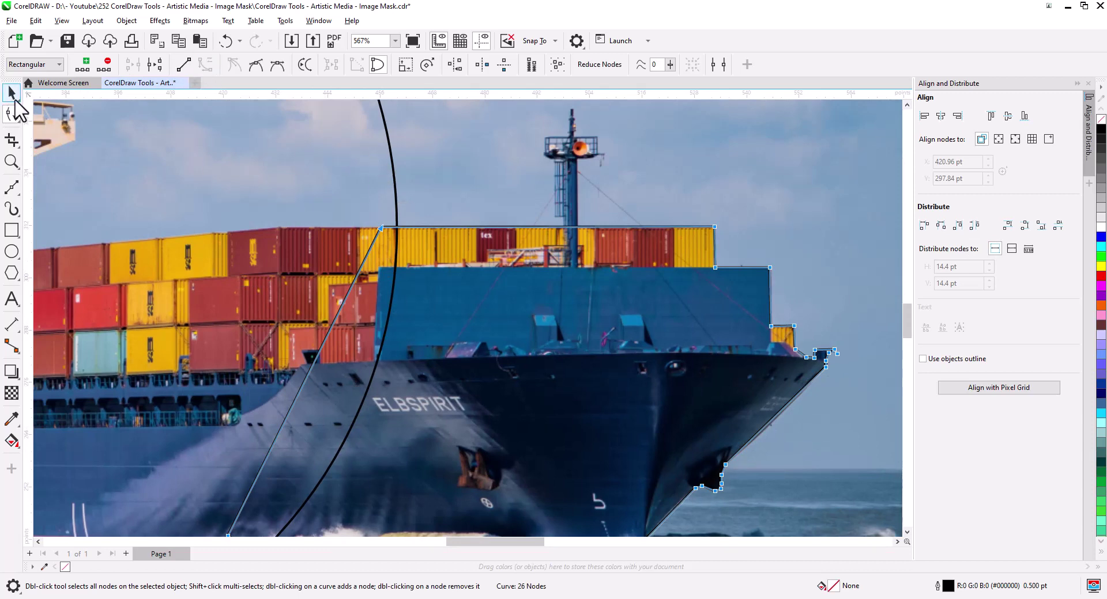
{"action": "left_click", "coordinate": [14, 97]}
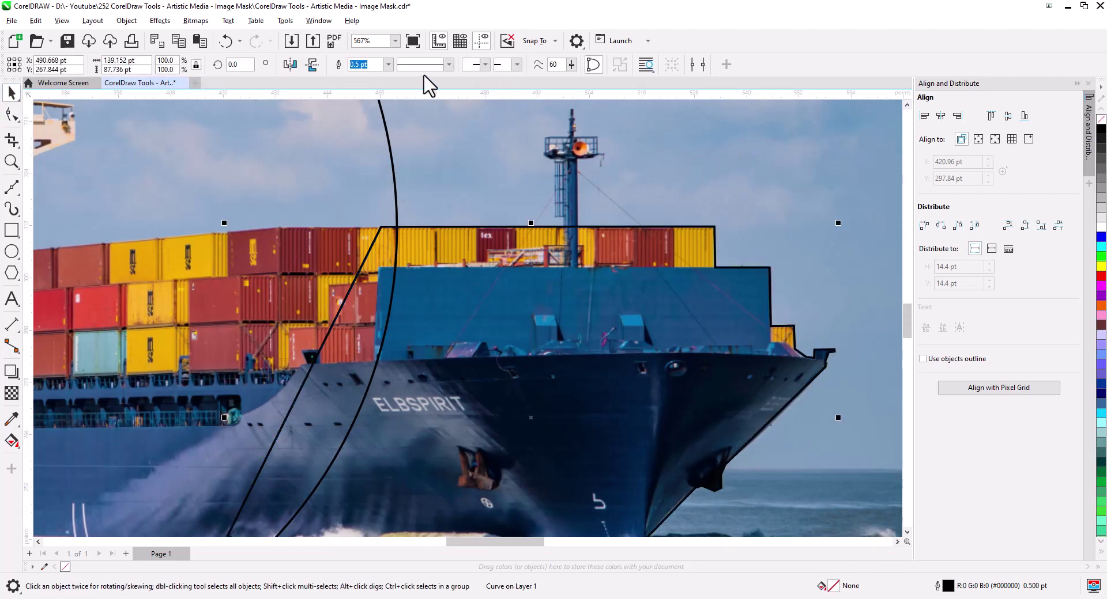
{"action": "left_click", "coordinate": [388, 65]}
{"action": "left_click", "coordinate": [379, 85]}
- Move the ship curve's nodes at the blue wall's upper corner and the bow tip onto the photo's edges
{"action": "left_click", "coordinate": [12, 114]}
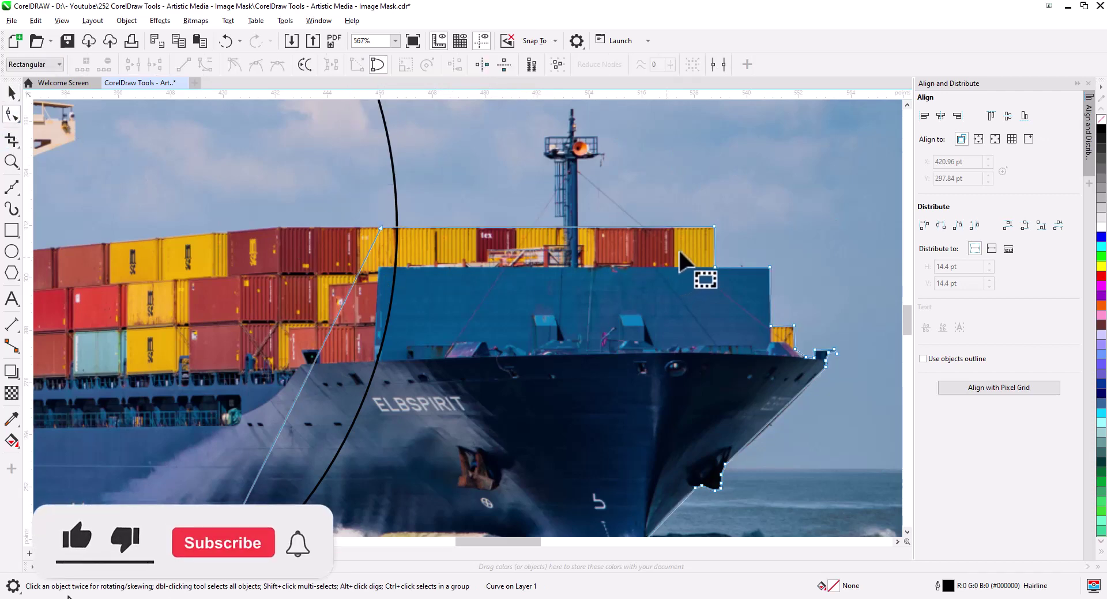
{"action": "scroll", "coordinate": [709, 257], "scroll_direction": "up", "scroll_amount": 3}
{"action": "left_click_drag", "start_coordinate": [812, 343], "coordinate": [444, 309]}
{"action": "scroll", "coordinate": [553, 296], "scroll_direction": "up", "scroll_amount": 2}
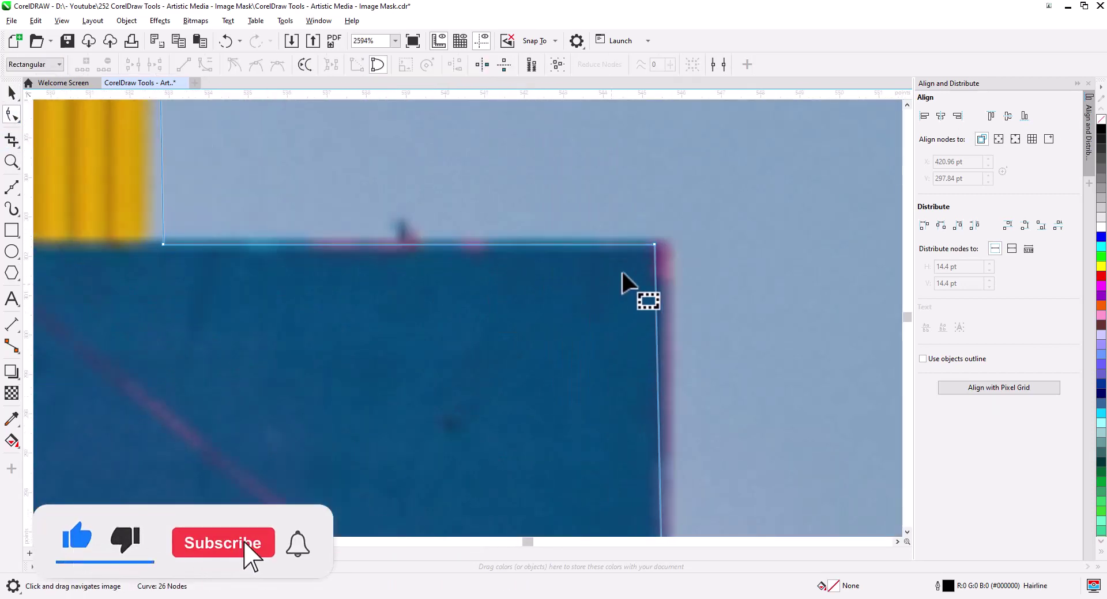
{"action": "left_click_drag", "start_coordinate": [656, 245], "coordinate": [668, 244]}
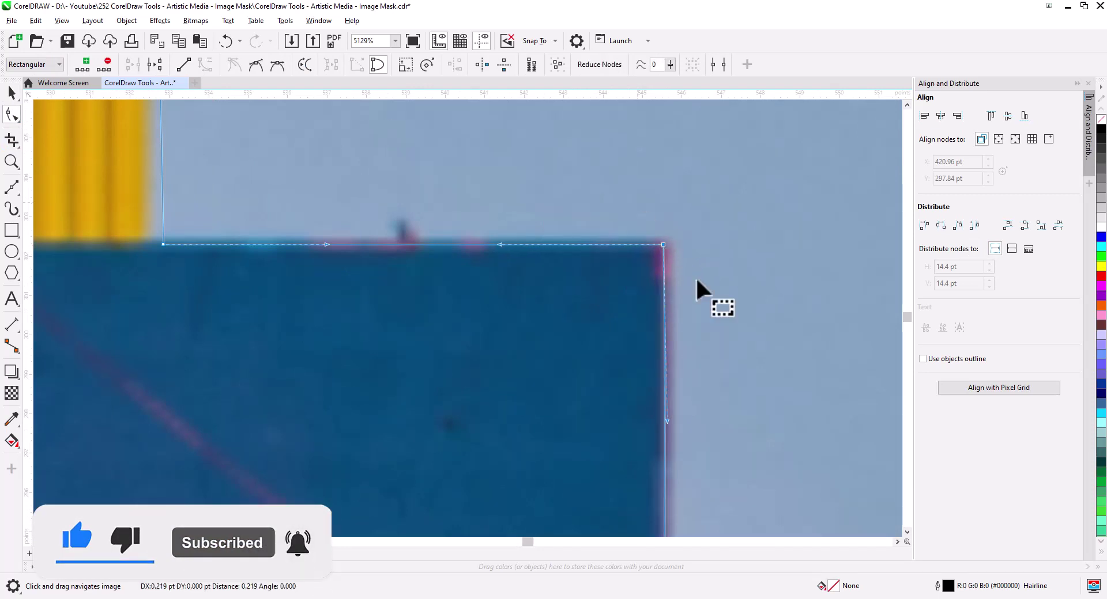
{"action": "scroll", "coordinate": [643, 338], "scroll_direction": "down", "scroll_amount": 2}
{"action": "scroll", "coordinate": [798, 460], "scroll_direction": "up", "scroll_amount": 2}
{"action": "left_click_drag", "start_coordinate": [797, 460], "coordinate": [635, 288]}
{"action": "left_click_drag", "start_coordinate": [565, 340], "coordinate": [591, 333]}
- Bend the curve segments along the lower bow and the anchor to follow the hull's edge
{"action": "scroll", "coordinate": [438, 317], "scroll_direction": "down", "scroll_amount": 1}
{"action": "scroll", "coordinate": [468, 441], "scroll_direction": "down", "scroll_amount": 3}
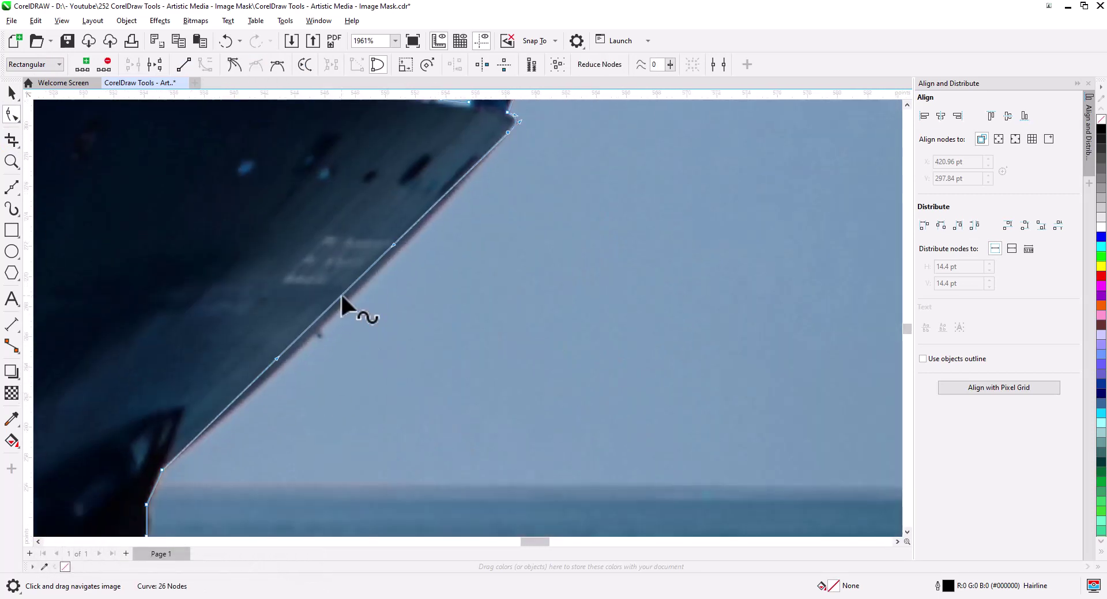
{"action": "scroll", "coordinate": [355, 345], "scroll_direction": "up", "scroll_amount": 3}
{"action": "left_click_drag", "start_coordinate": [359, 316], "coordinate": [365, 316]}
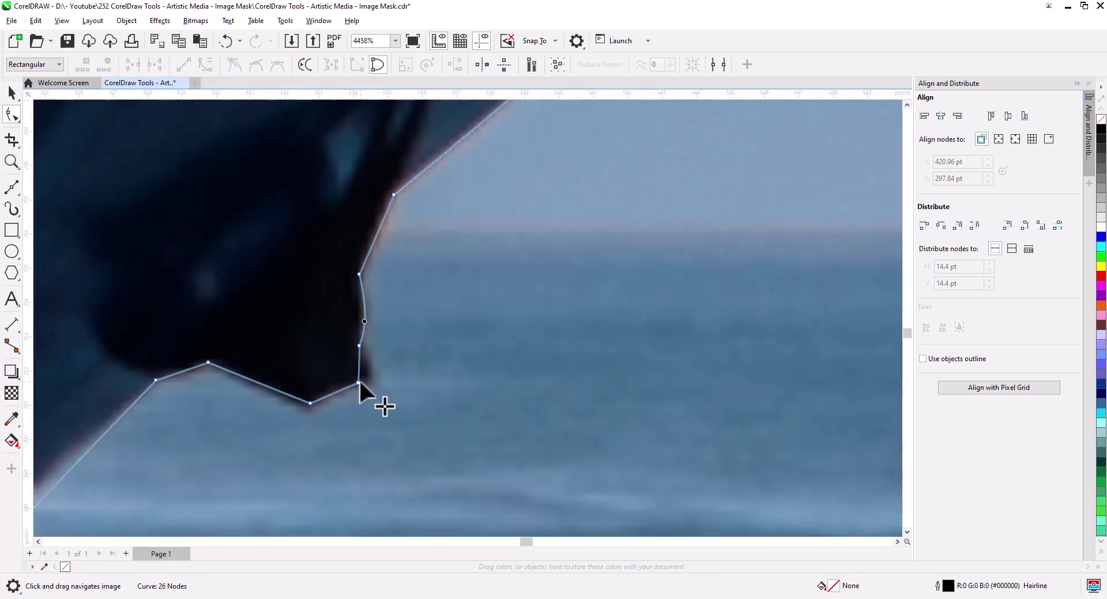
{"action": "left_click_drag", "start_coordinate": [359, 374], "coordinate": [546, 307]}
{"action": "left_click_drag", "start_coordinate": [364, 308], "coordinate": [366, 313]}
{"action": "left_click_drag", "start_coordinate": [155, 493], "coordinate": [546, 178]}
{"action": "scroll", "coordinate": [644, 272], "scroll_direction": "down", "scroll_amount": 9}
{"action": "left_click_drag", "start_coordinate": [646, 278], "coordinate": [540, 382]}
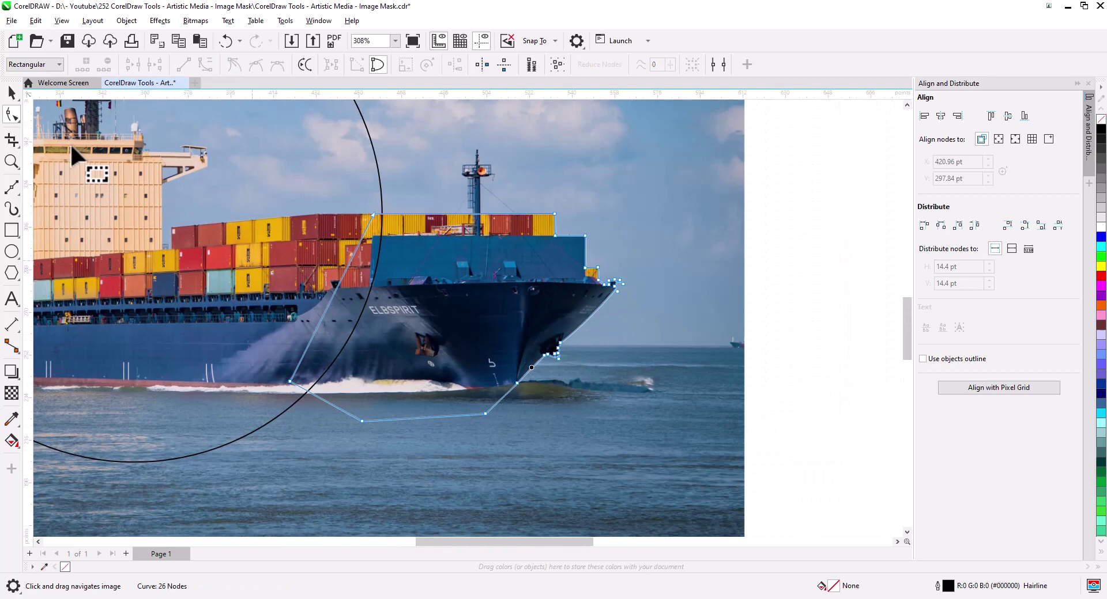
- Weld the traced ship bow curve with the circle
{"action": "left_click", "coordinate": [13, 95]}
{"action": "left_click", "coordinate": [380, 229], "text": "shift"}
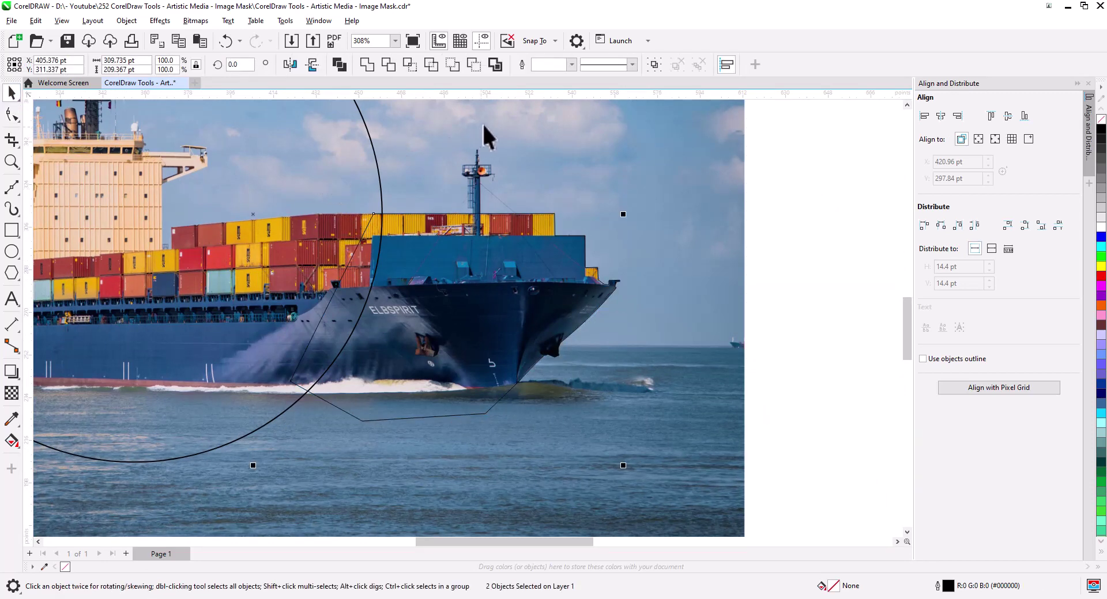
{"action": "left_click", "coordinate": [367, 64]}
- Start a Bézier trace at the mast's base and follow its front edge up to the underside of the lookout platform
{"action": "scroll", "coordinate": [466, 178], "scroll_direction": "up", "scroll_amount": 4}
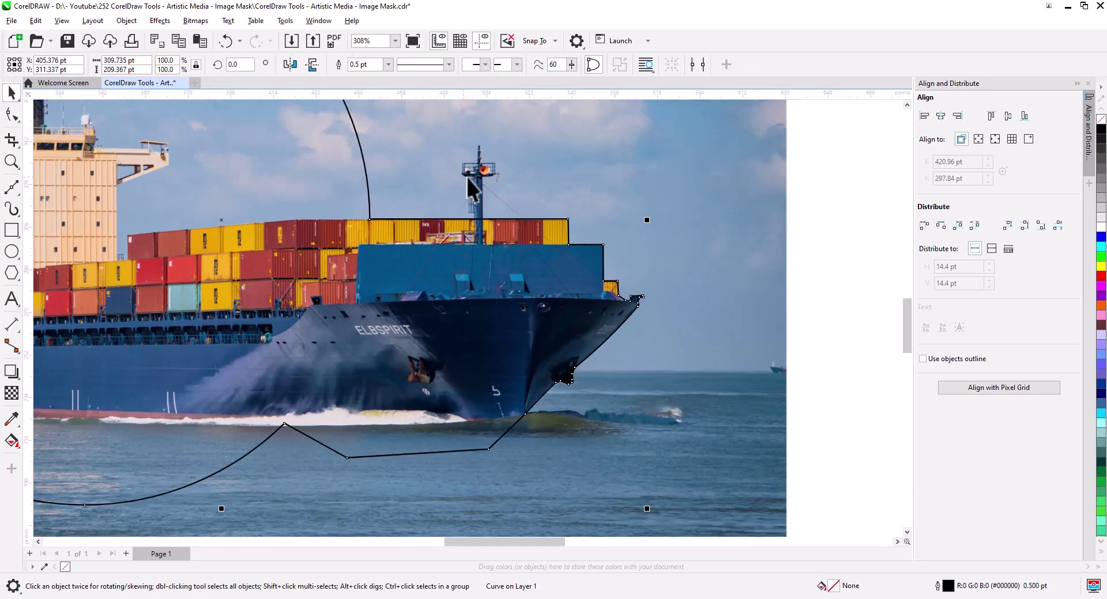
{"action": "scroll", "coordinate": [495, 265], "scroll_direction": "up", "scroll_amount": 3}
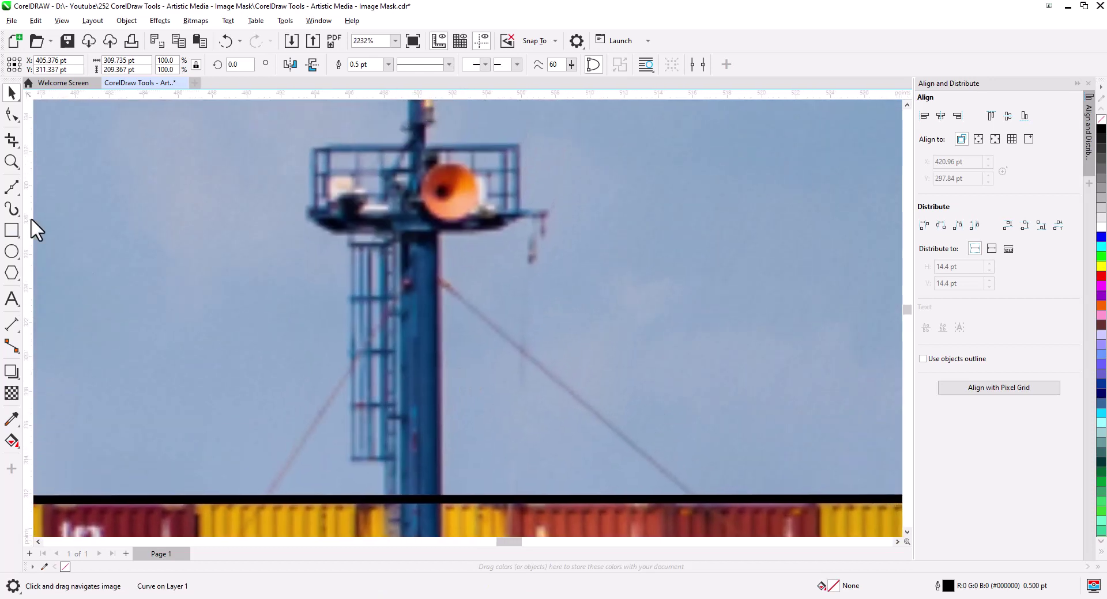
{"action": "left_click", "coordinate": [13, 187]}
{"action": "scroll", "coordinate": [435, 507], "scroll_direction": "up", "scroll_amount": 1}
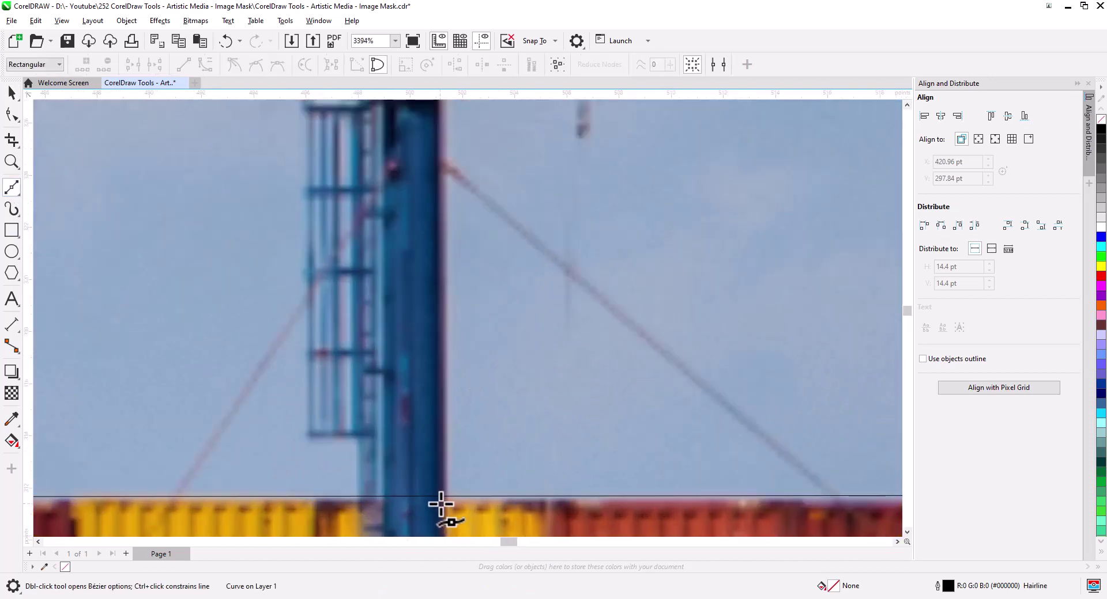
{"action": "left_click", "coordinate": [445, 514]}
{"action": "left_click_drag", "start_coordinate": [462, 190], "coordinate": [454, 428]}
{"action": "left_click", "coordinate": [437, 329]}
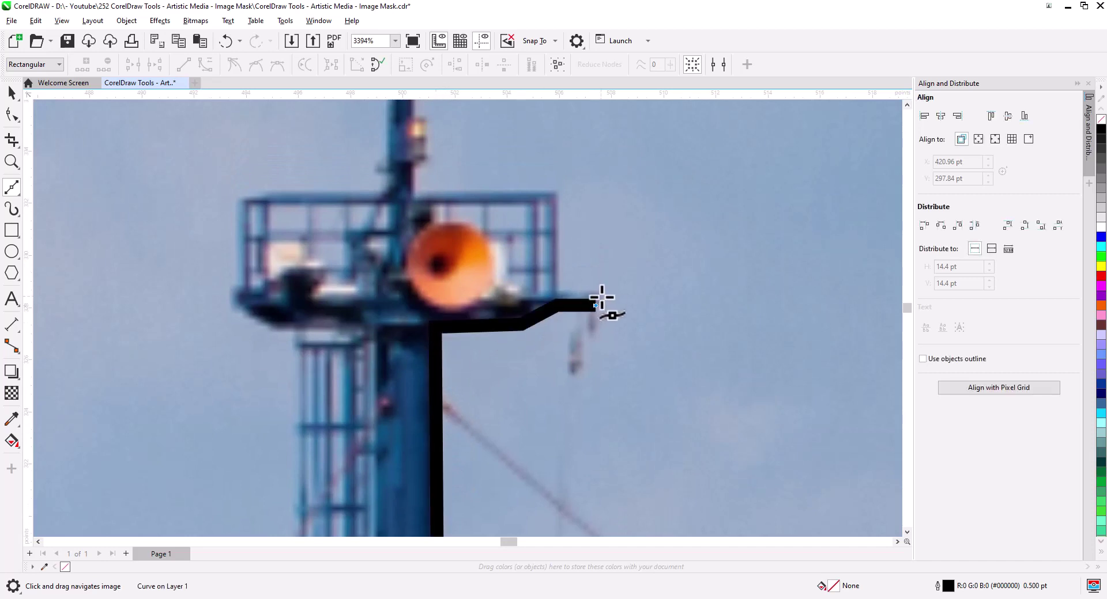
- Trace around the top and rear of the lookout platform's railing down to the ladder cage
{"action": "left_click", "coordinate": [266, 192]}
{"action": "left_click", "coordinate": [237, 199]}
{"action": "left_click", "coordinate": [233, 288]}
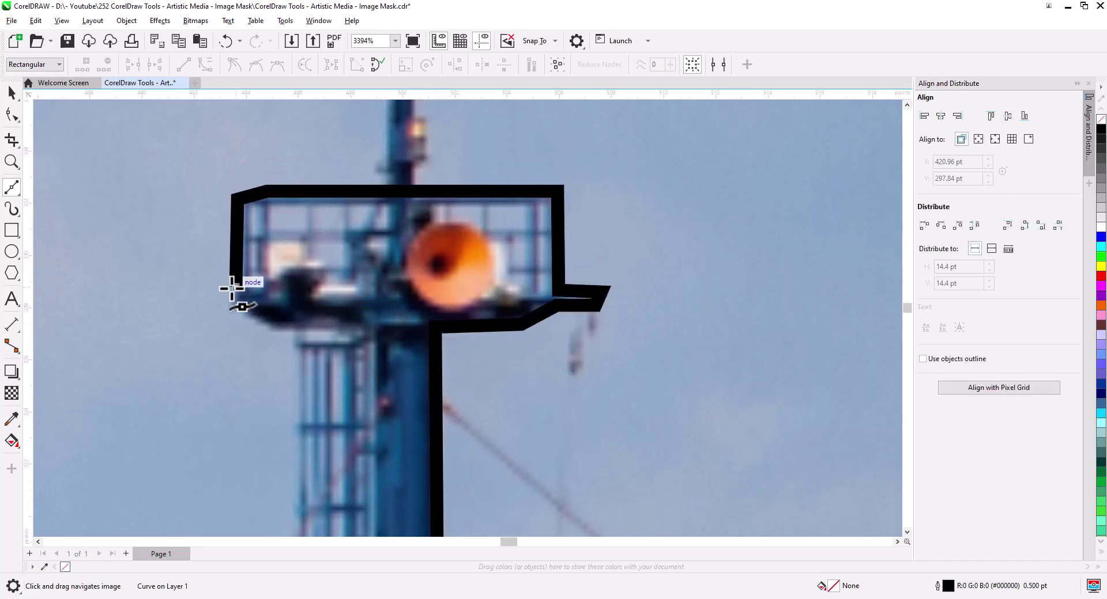
{"action": "left_click", "coordinate": [296, 332]}
- Trace down the ladder cage to the containers and close the outline at the mast's base
{"action": "scroll", "coordinate": [344, 363], "scroll_direction": "down", "scroll_amount": 5}
{"action": "left_click", "coordinate": [344, 363]}
{"action": "left_click", "coordinate": [399, 361]}
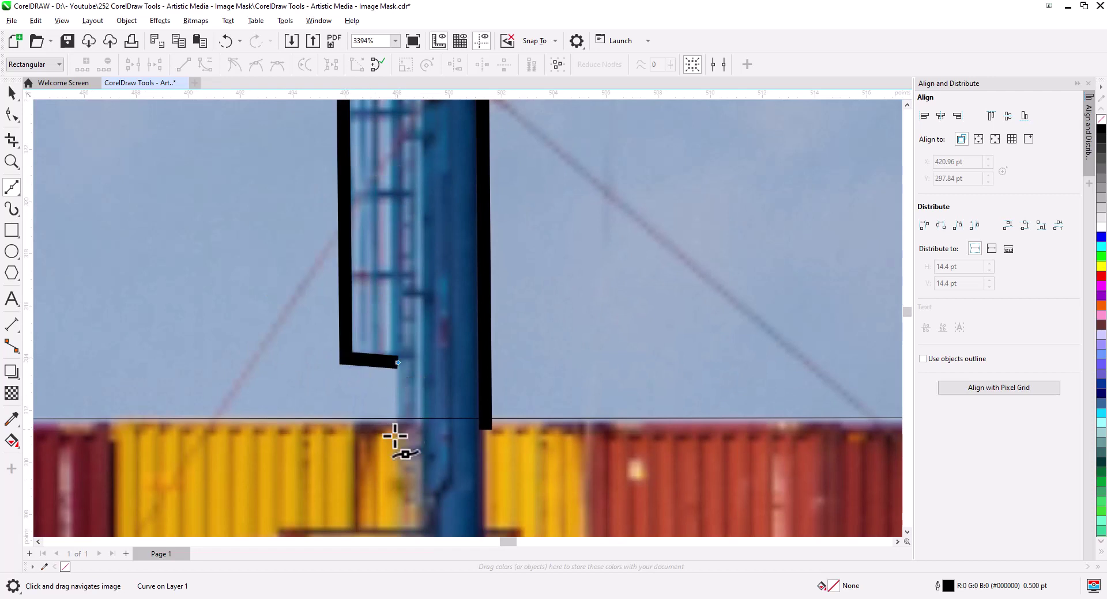
{"action": "left_click", "coordinate": [394, 436]}
{"action": "left_click", "coordinate": [488, 433]}
- Set the Outline Pen width to Hairline for the traced mast
{"action": "key", "text": "space"}
{"action": "left_click", "coordinate": [647, 328]}
{"action": "double_click", "coordinate": [948, 587]}
{"action": "left_click", "coordinate": [482, 261]}
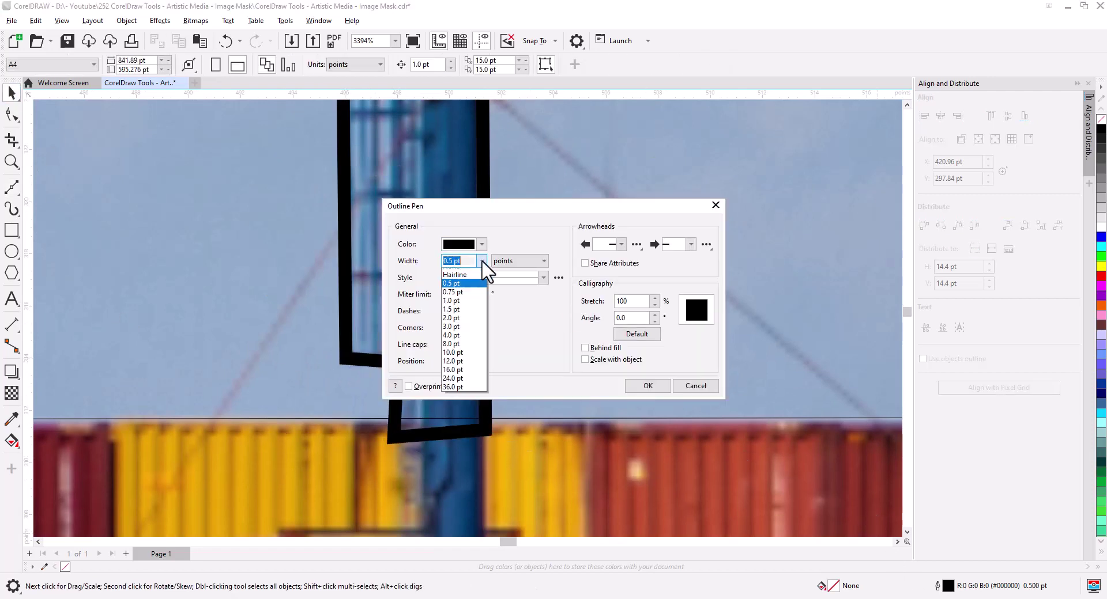
{"action": "left_click", "coordinate": [461, 275]}
{"action": "left_click", "coordinate": [641, 388]}
- Refine the mast curve's nodes around its base and below the lookout platform
{"action": "left_click", "coordinate": [11, 114]}
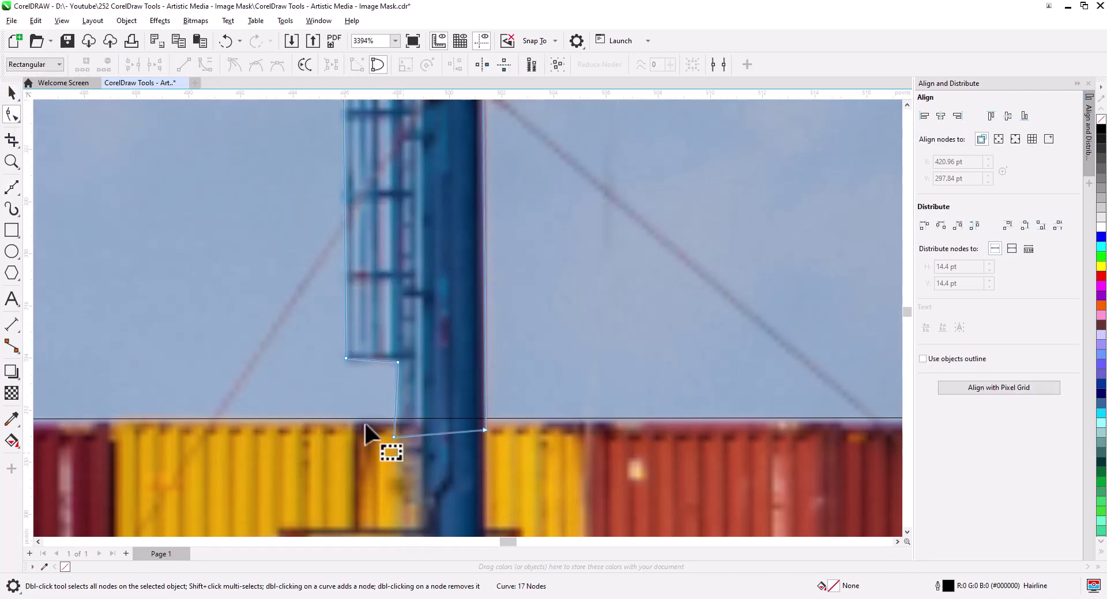
{"action": "left_click", "coordinate": [397, 437]}
{"action": "left_click_drag", "start_coordinate": [420, 259], "coordinate": [444, 519]}
{"action": "left_click_drag", "start_coordinate": [468, 325], "coordinate": [441, 289]}
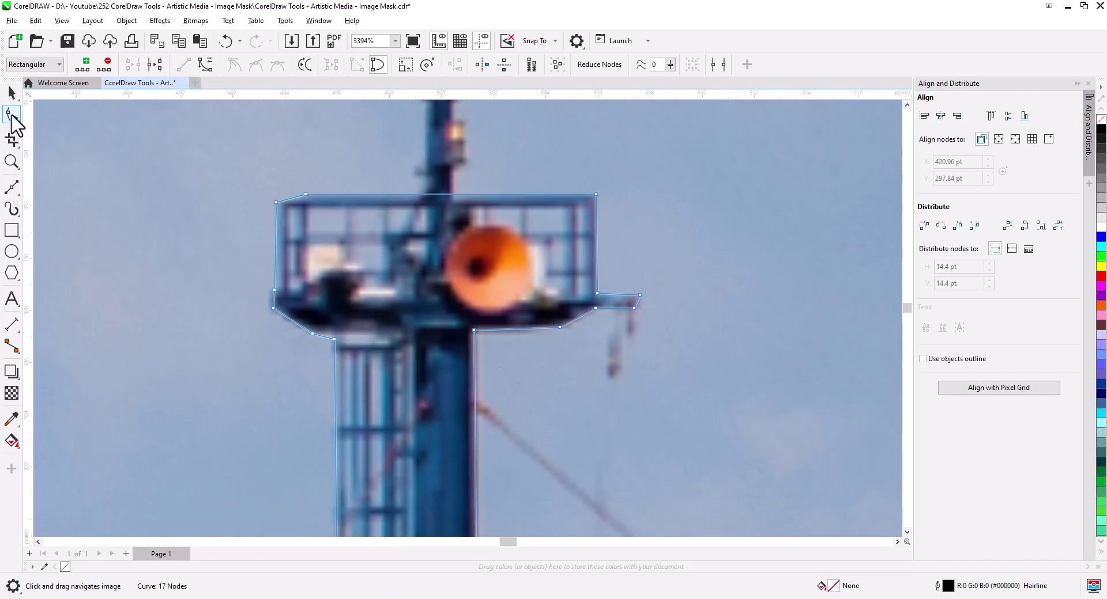
{"action": "left_click_drag", "start_coordinate": [324, 177], "coordinate": [312, 398]}
- Start a new Bézier trace above the platform, following the upper mast's front side around the lamp and the collar
{"action": "left_click", "coordinate": [11, 186]}
{"action": "scroll", "coordinate": [450, 426], "scroll_direction": "up", "scroll_amount": 2}
{"action": "left_click", "coordinate": [421, 406]}
{"action": "left_click", "coordinate": [422, 340]}
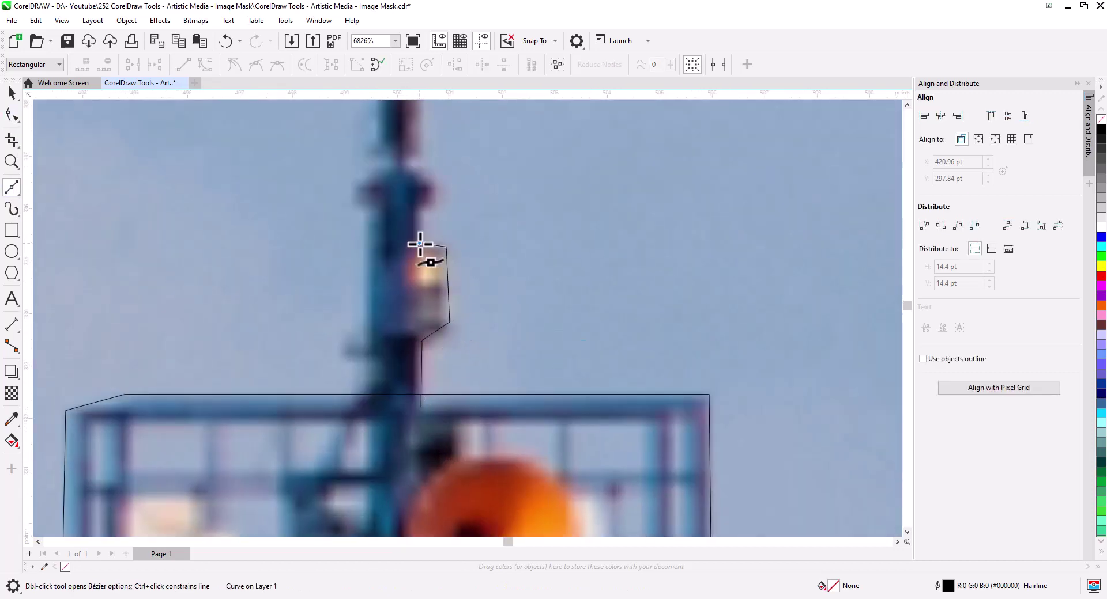
{"action": "left_click", "coordinate": [420, 212]}
{"action": "left_click", "coordinate": [439, 210]}
{"action": "left_click", "coordinate": [441, 177]}
{"action": "left_click", "coordinate": [419, 162]}
- Undo the misplaced point above the collar and trace around the rectangular tip of the mast
{"action": "left_click_drag", "start_coordinate": [453, 162], "coordinate": [465, 364]}
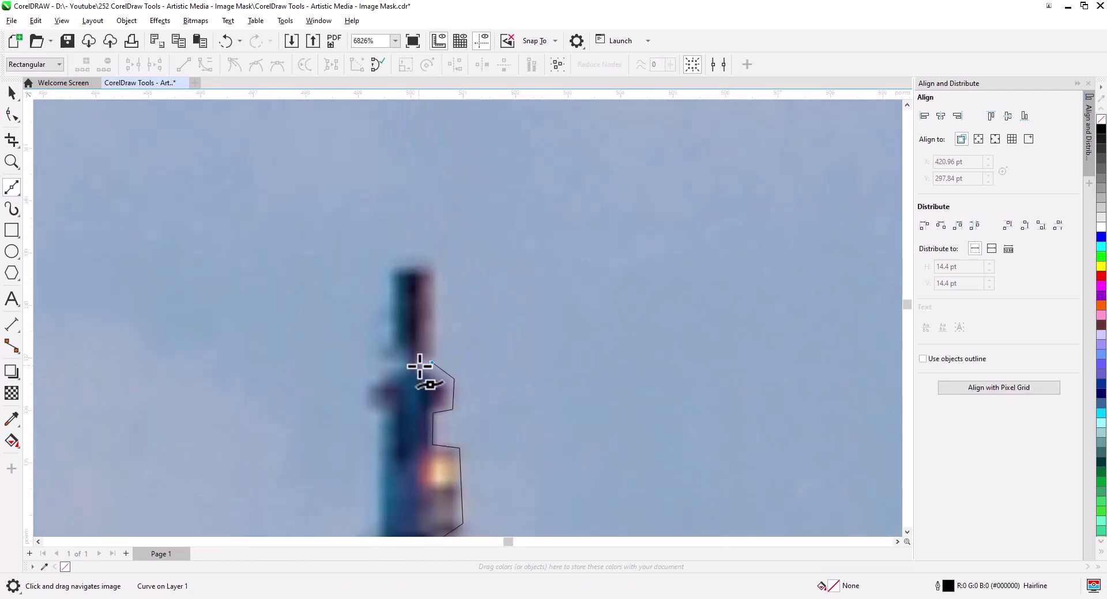
{"action": "key", "text": "ctrl+z"}
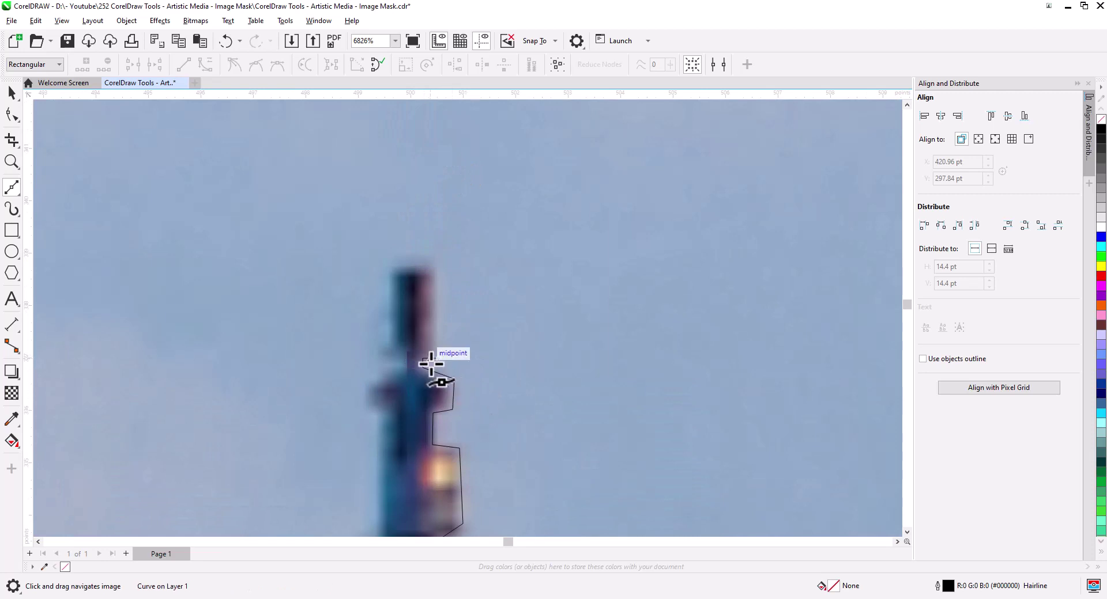
{"action": "left_click", "coordinate": [423, 360]}
{"action": "left_click", "coordinate": [438, 359]}
{"action": "left_click", "coordinate": [438, 268]}
{"action": "left_click", "coordinate": [392, 269]}
{"action": "left_click", "coordinate": [391, 357]}
- Trace down the rear side of the upper mast and close the curve at the platform
{"action": "left_click", "coordinate": [406, 368]}
{"action": "left_click", "coordinate": [380, 415]}
{"action": "left_click_drag", "start_coordinate": [402, 466], "coordinate": [460, 225]}
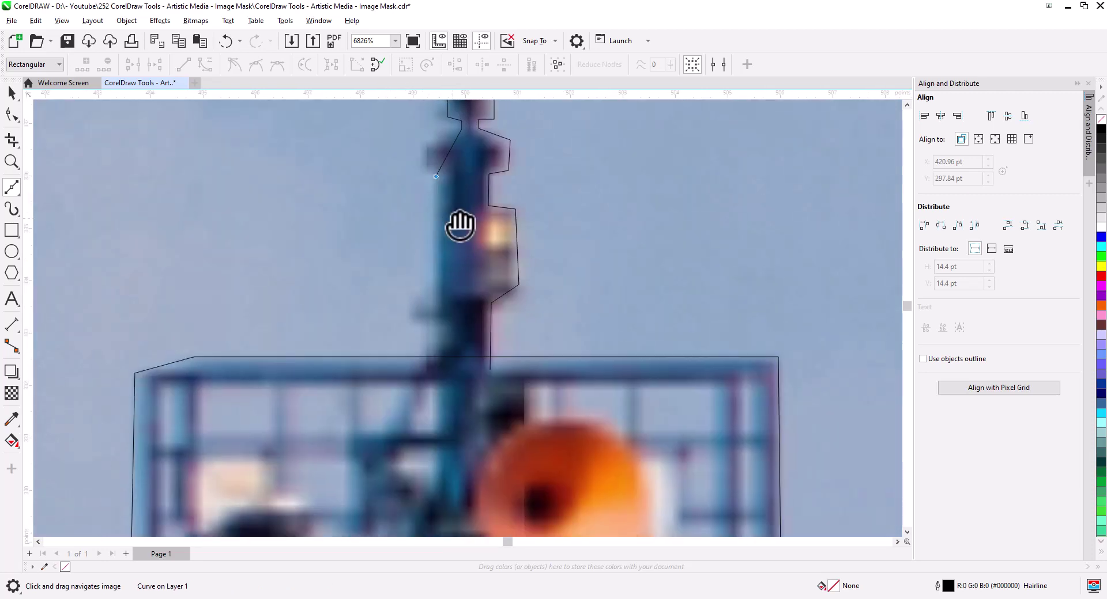
{"action": "left_click", "coordinate": [437, 376]}
{"action": "left_click", "coordinate": [491, 369]}
- Curve the segments around the upper mast's collar and delete the surplus node on its front side
{"action": "left_click", "coordinate": [11, 115]}
{"action": "left_click_drag", "start_coordinate": [457, 175], "coordinate": [392, 265]}
{"action": "left_click_drag", "start_coordinate": [467, 256], "coordinate": [482, 275]}
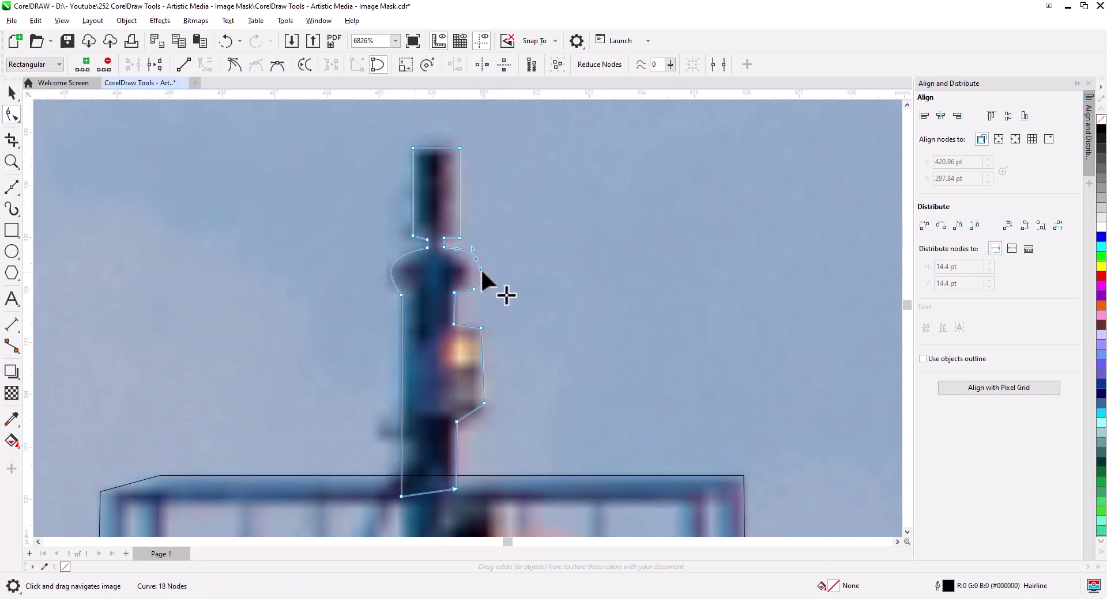
{"action": "key", "text": "Delete"}
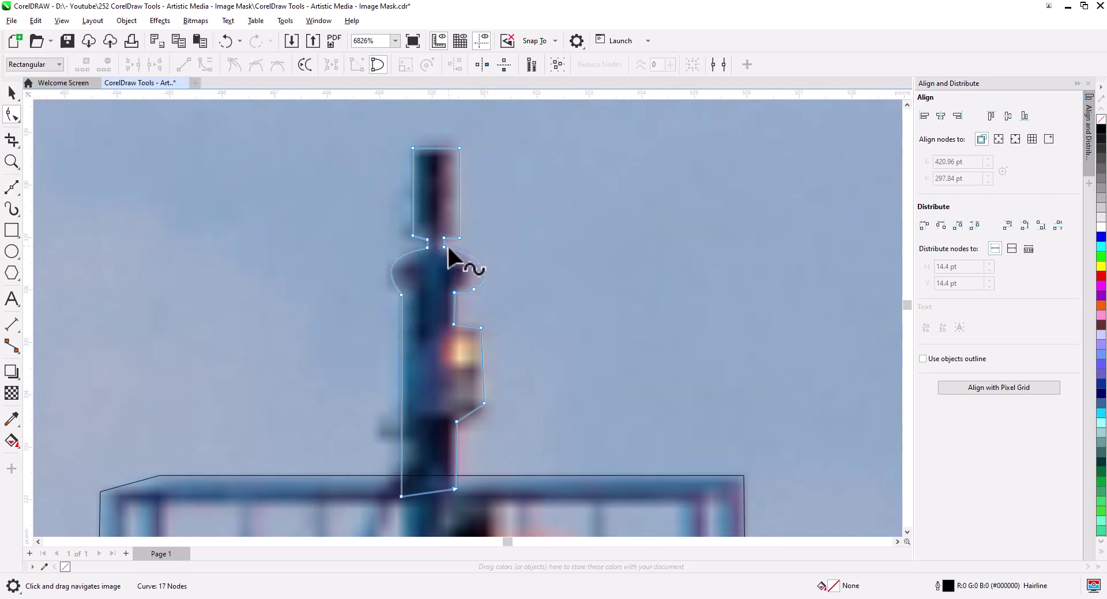
- Merge the circle-and-bow shape, the mast and the mast tip into one object and clear the selection
{"action": "scroll", "coordinate": [424, 234], "scroll_direction": "down", "scroll_amount": 3}
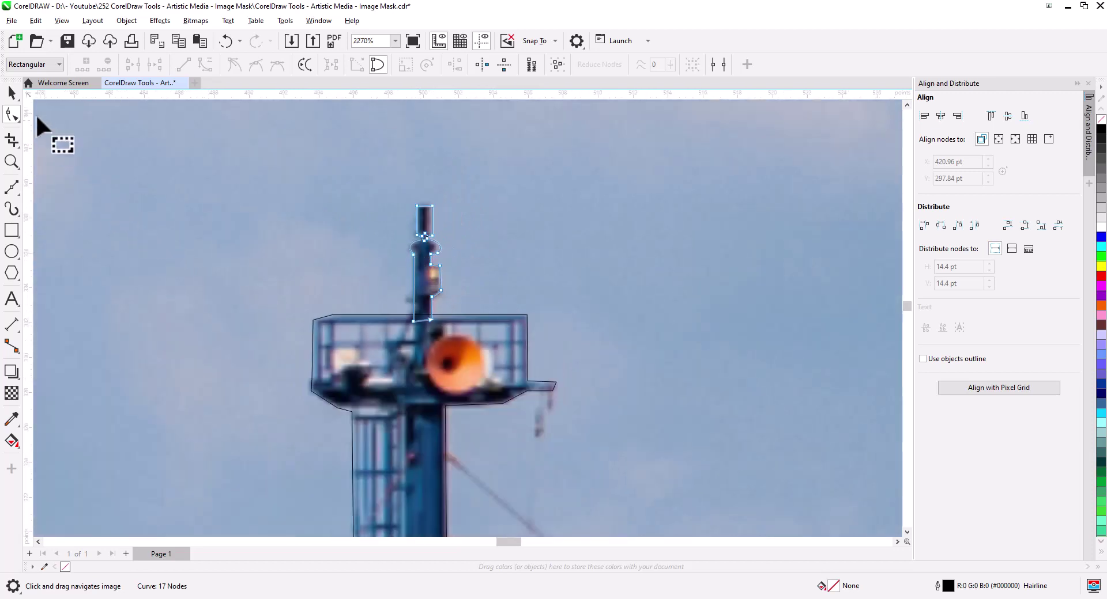
{"action": "key", "text": "space"}
{"action": "scroll", "coordinate": [409, 323], "scroll_direction": "down", "scroll_amount": 7}
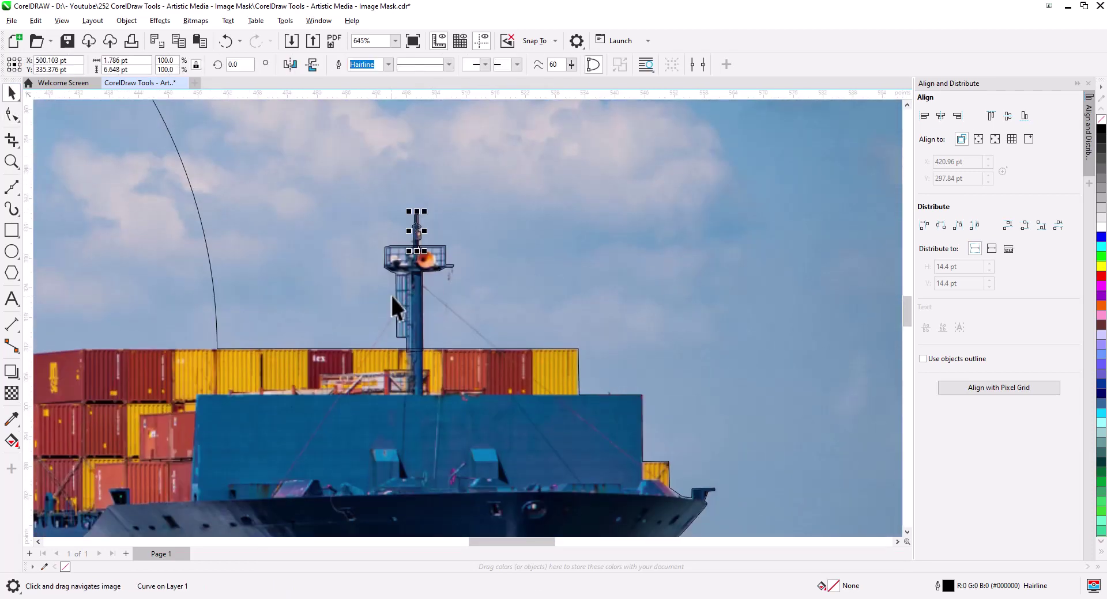
{"action": "key", "text": "ctrl+a"}
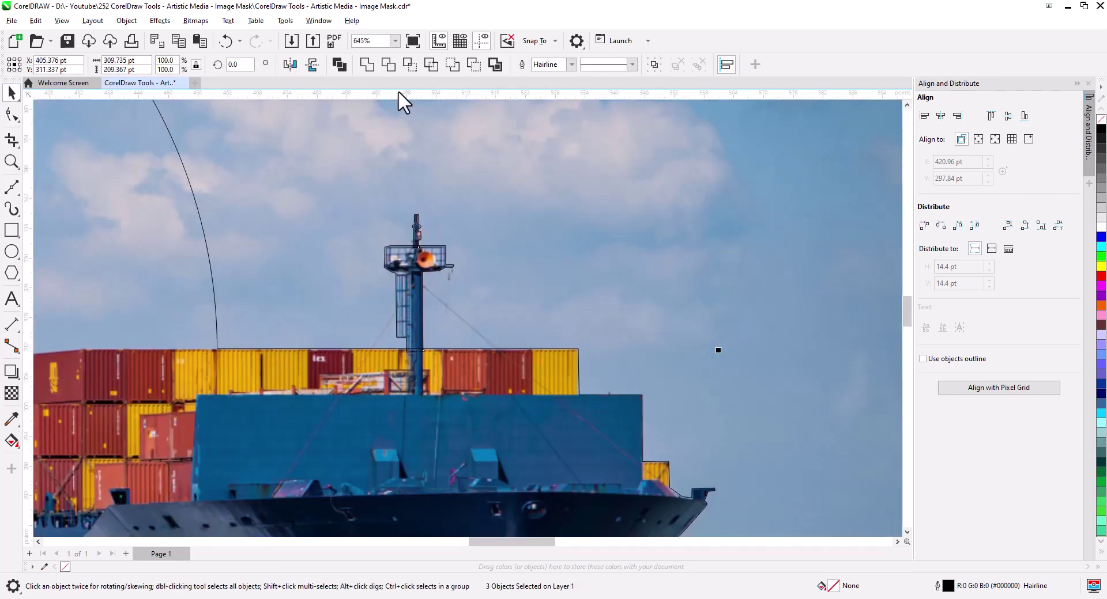
{"action": "key", "text": "ctrl+l"}
{"action": "scroll", "coordinate": [481, 282], "scroll_direction": "down", "scroll_amount": 5}
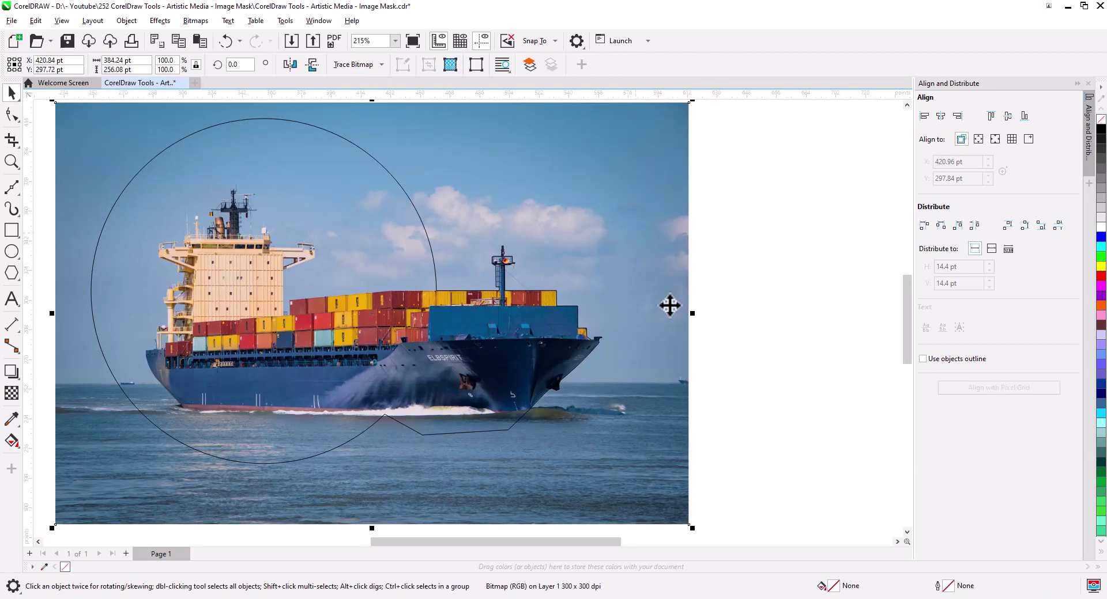
{"action": "key", "text": "Escape"}
- Draw a closed freehand shape about 259 by 67 pt under the hull, from the circle's lower rear edge to the water ahead of the bow
{"action": "left_click_drag", "start_coordinate": [233, 428], "coordinate": [317, 346]}
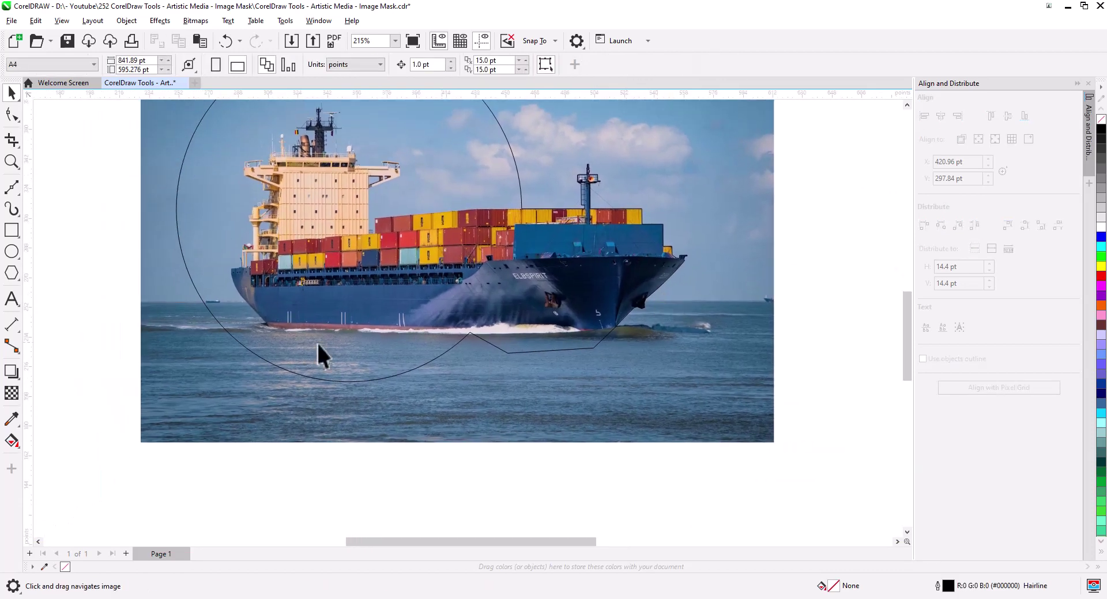
{"action": "left_click", "coordinate": [13, 191]}
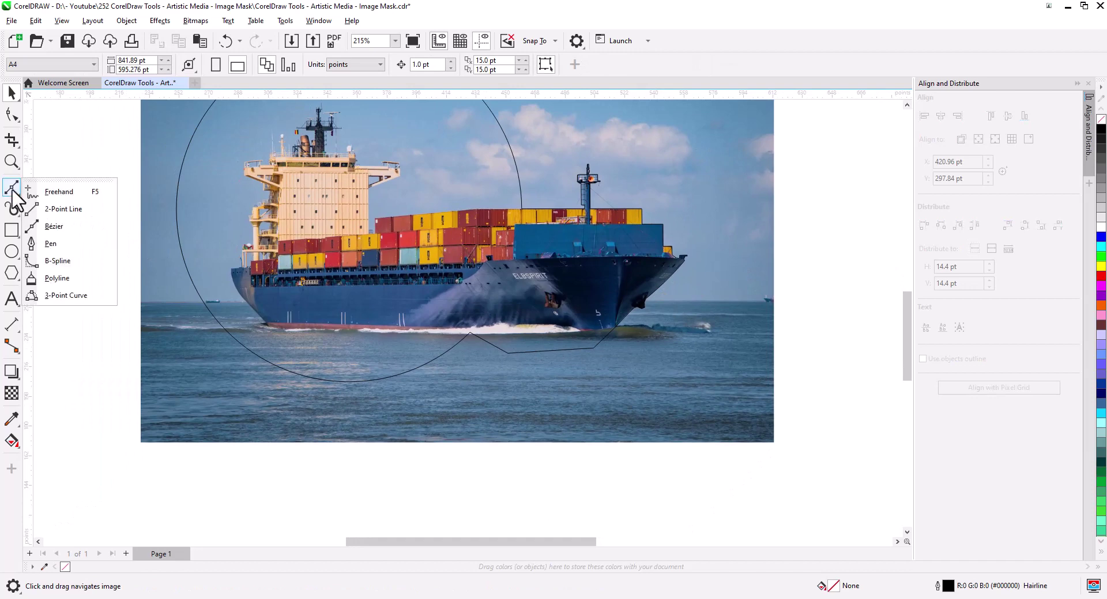
{"action": "left_click", "coordinate": [57, 193]}
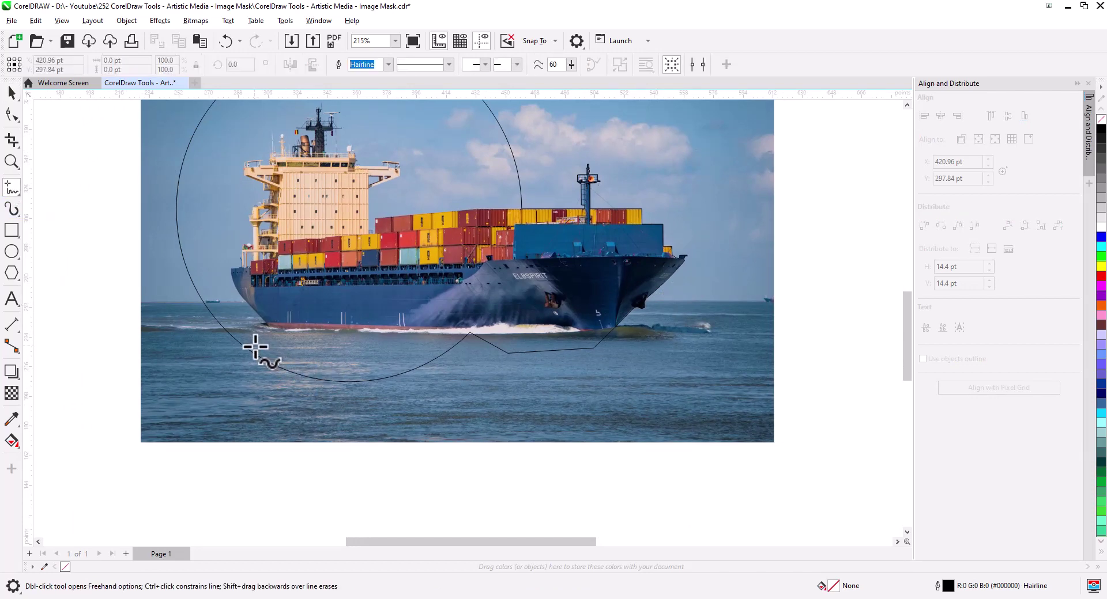
{"action": "left_click_drag", "start_coordinate": [256, 339], "coordinate": [292, 368]}
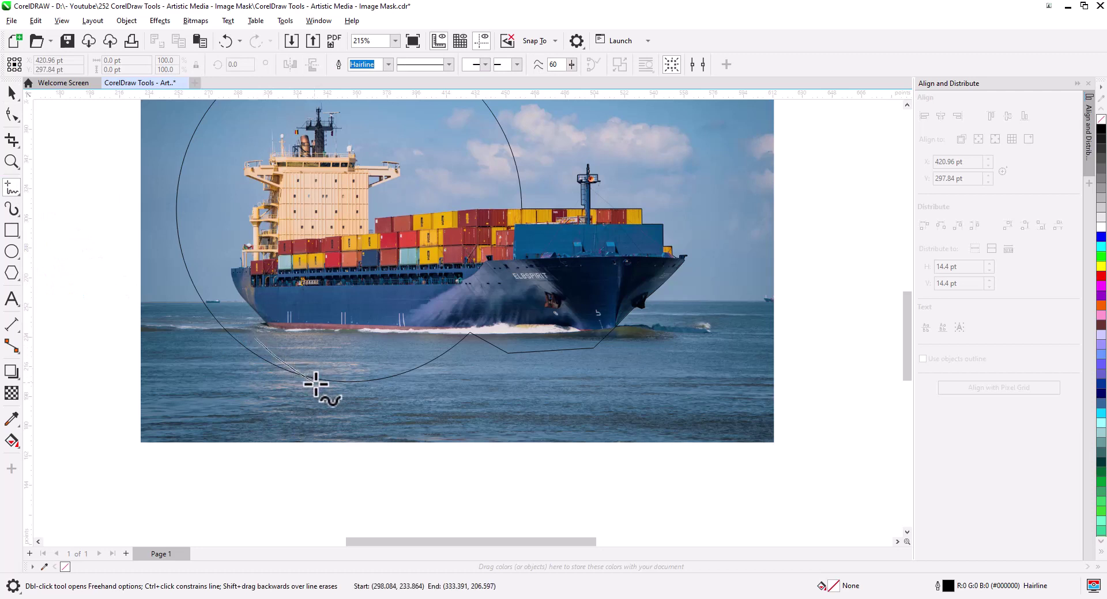
{"action": "left_click_drag", "start_coordinate": [342, 394], "coordinate": [471, 403]}
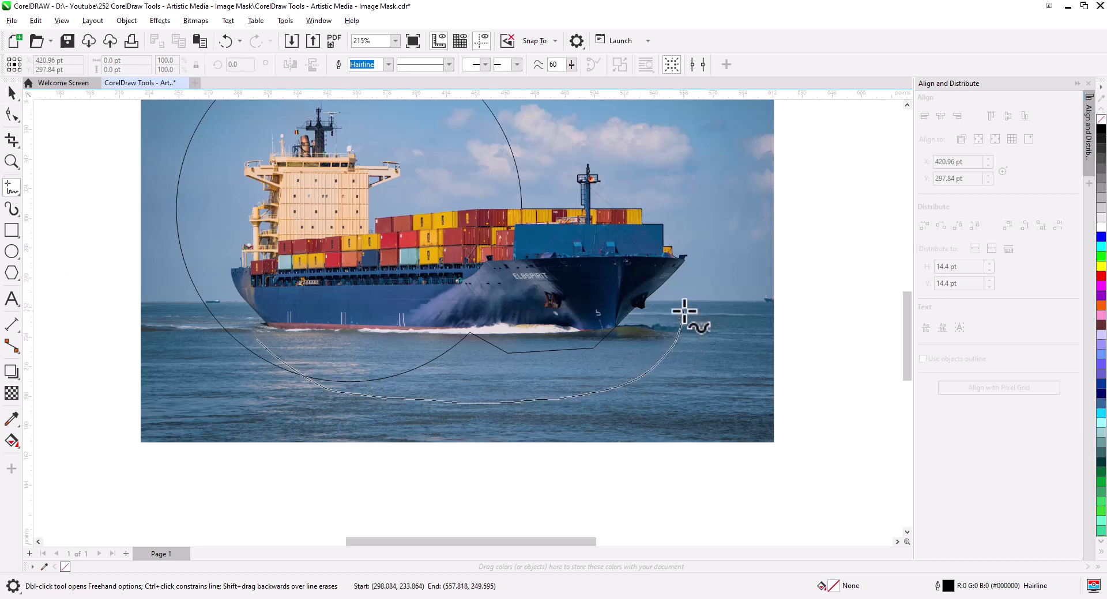
{"action": "mouse_move", "coordinate": [653, 328]}
{"action": "left_mouse_down"}
{"action": "mouse_move", "coordinate": [608, 335]}
{"action": "mouse_move", "coordinate": [523, 320]}
{"action": "left_mouse_up"}
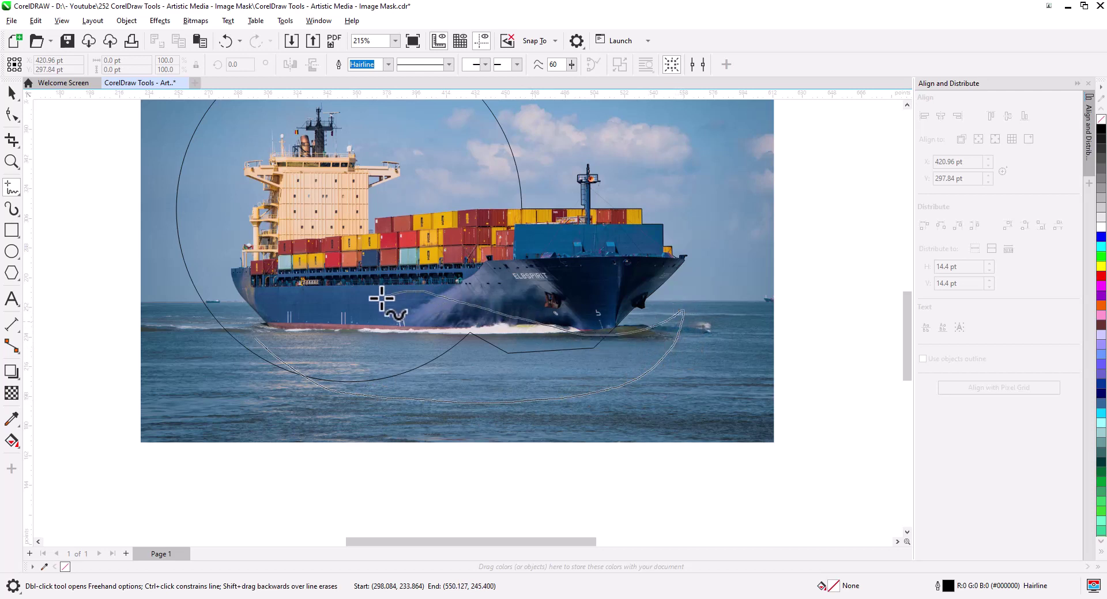
{"action": "left_click_drag", "start_coordinate": [257, 335], "coordinate": [259, 334]}
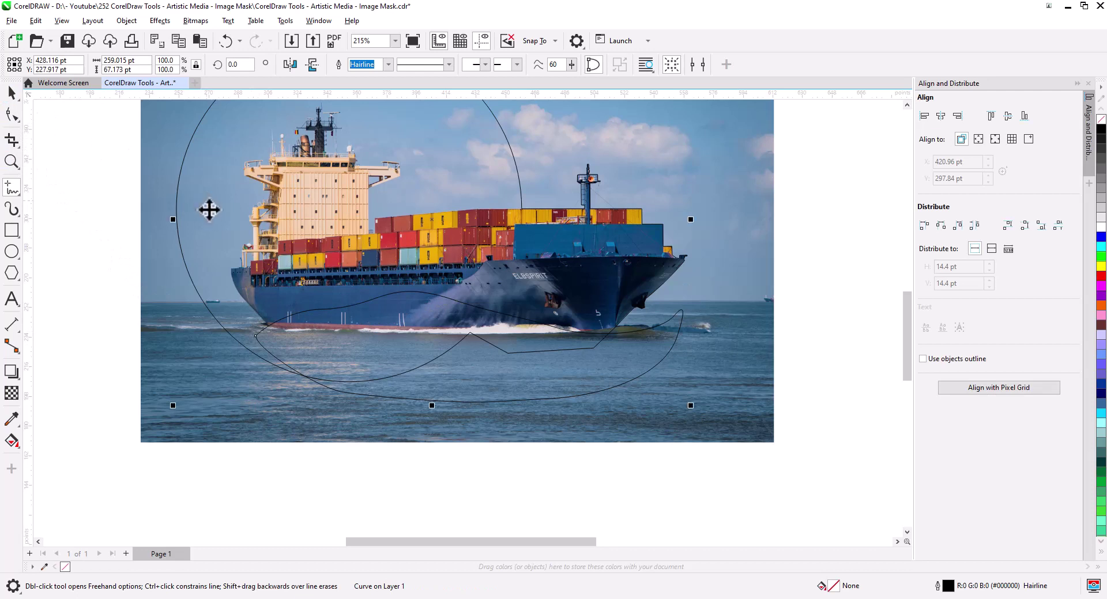
- Merge the freehand water shape with the existing circle-and-ship outline into one mask outline
{"action": "key", "text": "space"}
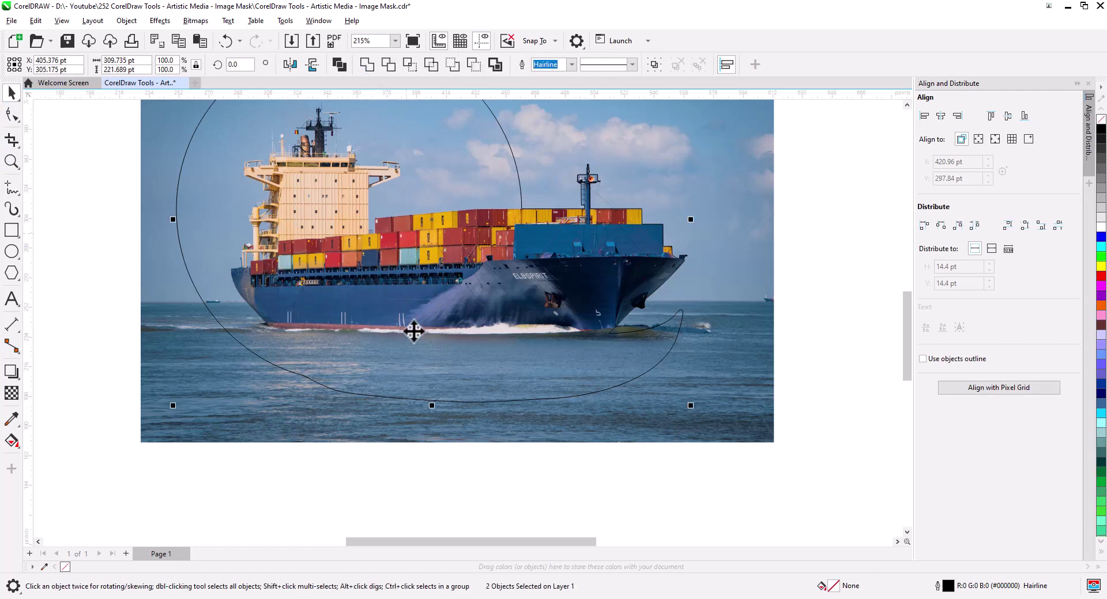
{"action": "left_click", "coordinate": [412, 329]}
{"action": "scroll", "coordinate": [438, 328], "scroll_direction": "down", "scroll_amount": 2}
{"action": "left_click_drag", "start_coordinate": [446, 343], "coordinate": [441, 344]}
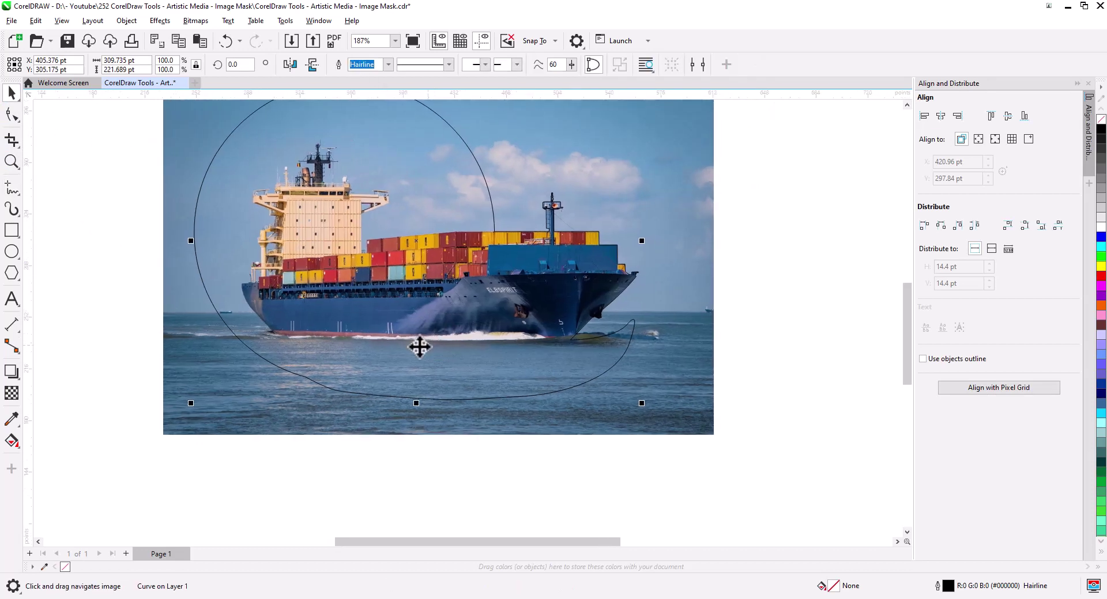
- PowerClip the ship photo inside the merged mask outline
{"action": "right_click", "coordinate": [624, 152]}
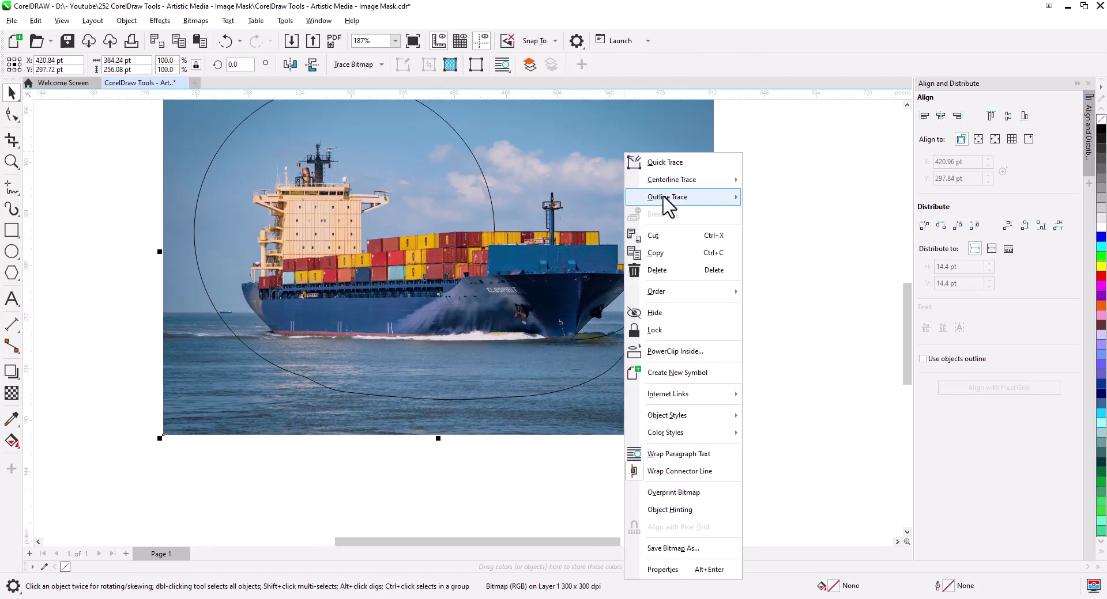
{"action": "left_click", "coordinate": [674, 352]}
{"action": "left_click", "coordinate": [372, 249]}
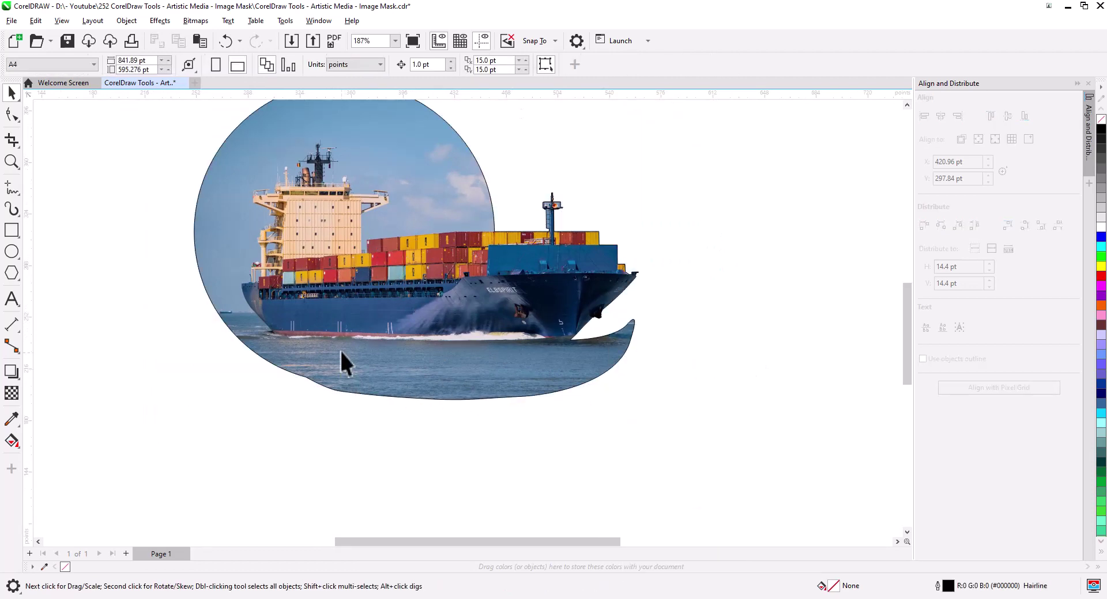
- Smooth the kink where the freehand curve meets the circle by removing its surplus node, and clear the selection
{"action": "left_click", "coordinate": [277, 368]}
{"action": "left_click", "coordinate": [12, 115]}
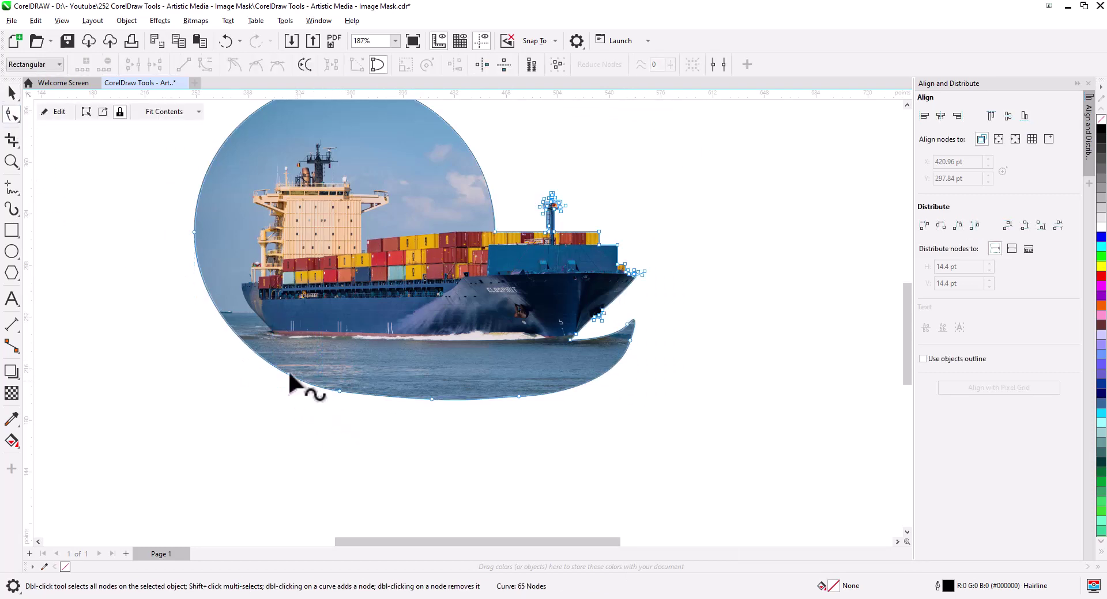
{"action": "left_click", "coordinate": [12, 92]}
{"action": "left_click", "coordinate": [346, 439]}
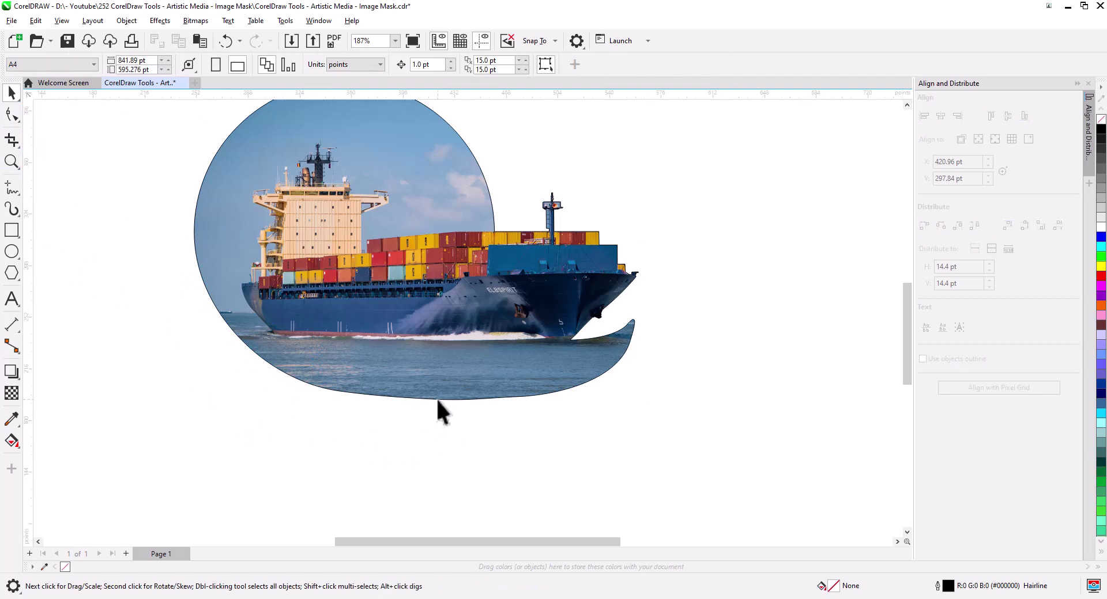
- Activate the Artistic Media tool and display the Artistic Media effect's stroke library
{"action": "left_click_drag", "start_coordinate": [437, 401], "coordinate": [458, 454]}
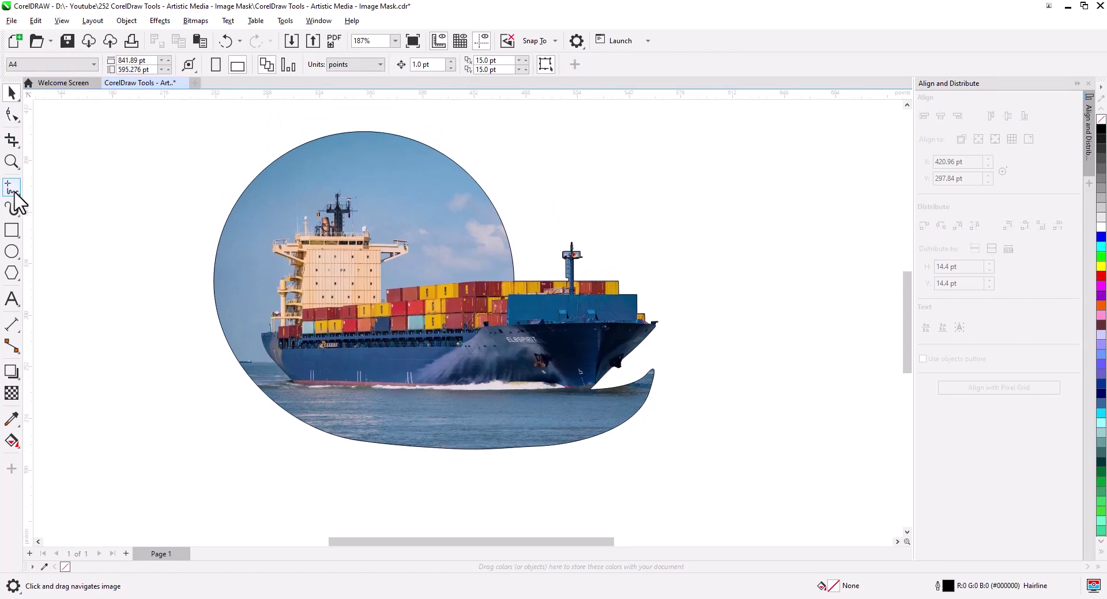
{"action": "left_click", "coordinate": [12, 211]}
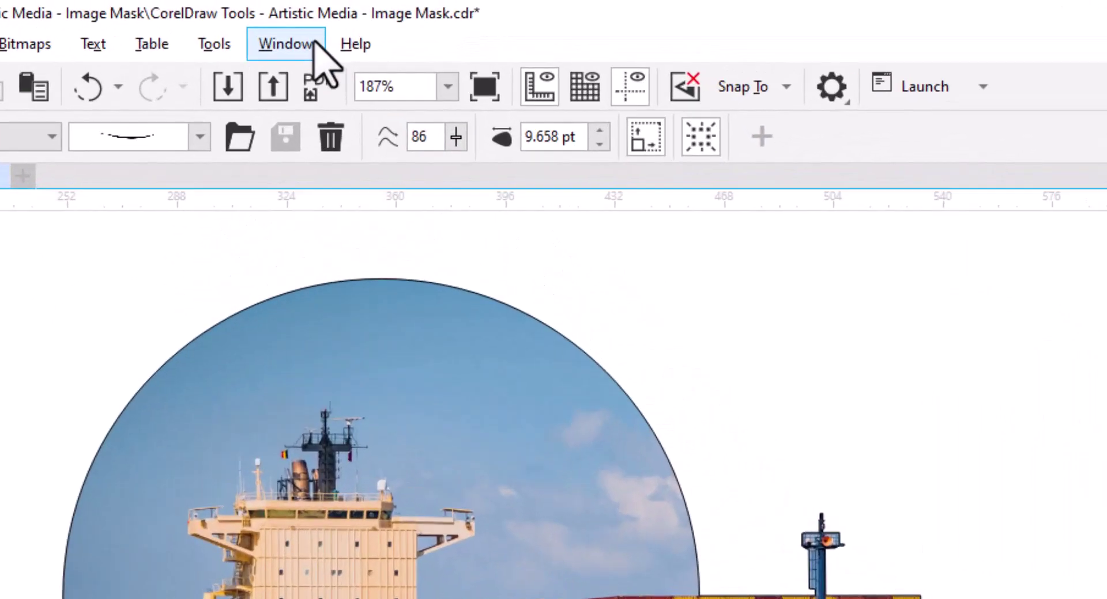
{"action": "left_click", "coordinate": [319, 21]}
{"action": "mouse_move", "coordinate": [246, 174]}
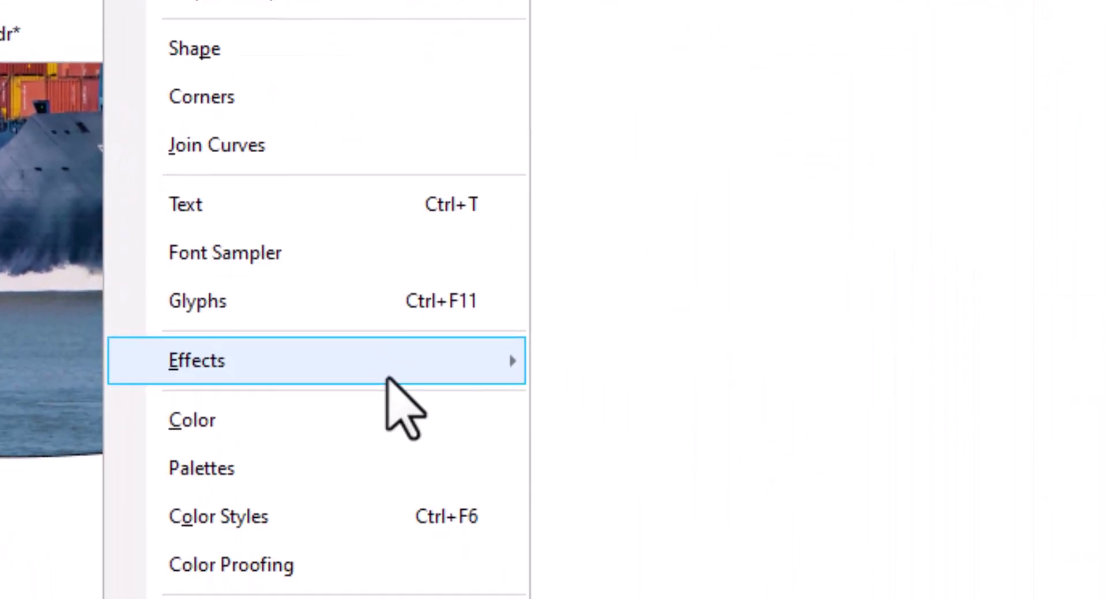
{"action": "mouse_move", "coordinate": [775, 596]}
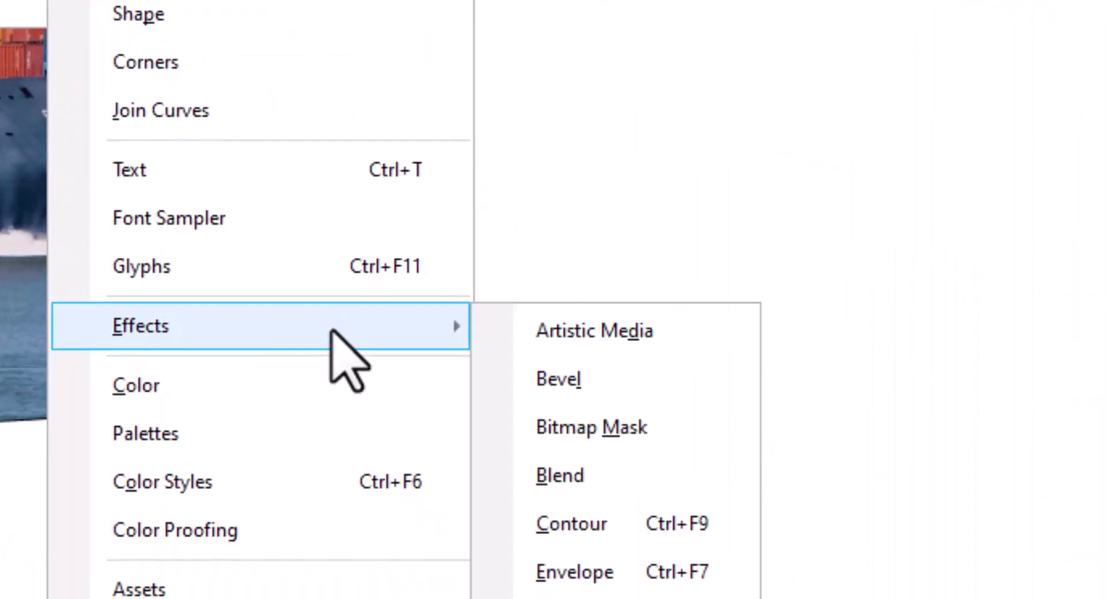
{"action": "left_click", "coordinate": [594, 331]}
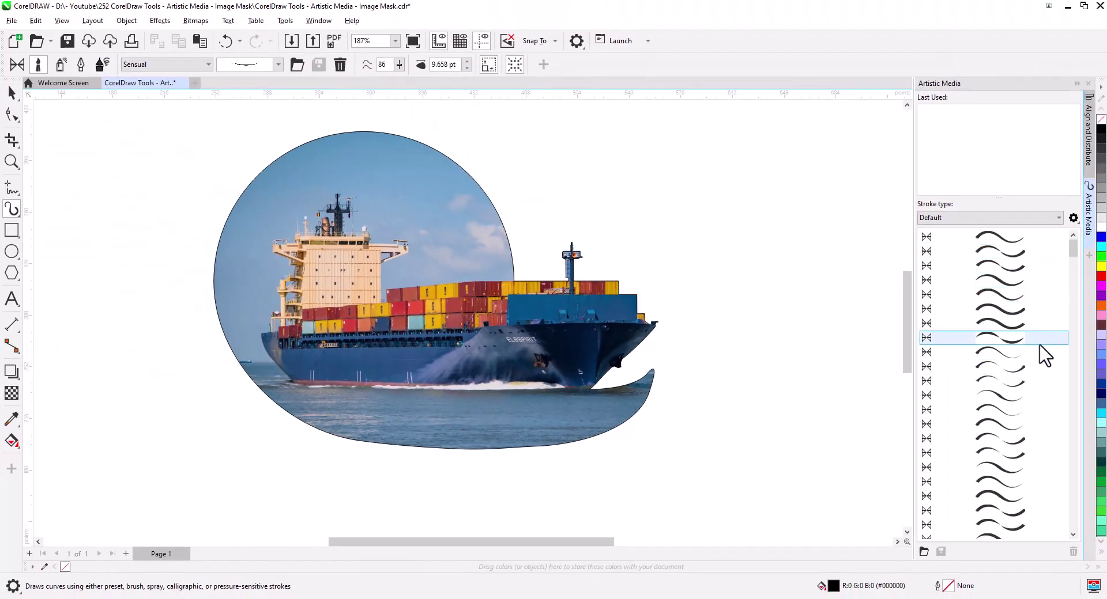
- Draw a short curved artistic media stroke on the blank area below the bow, outside the mask
{"action": "scroll", "coordinate": [1041, 438], "scroll_direction": "down", "scroll_amount": 10}
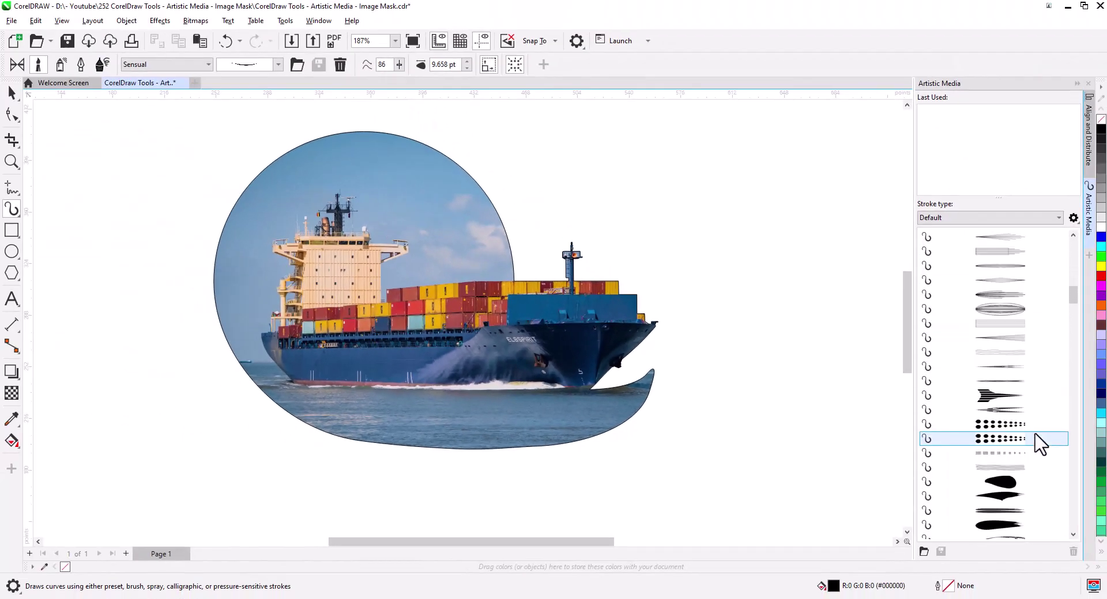
{"action": "scroll", "coordinate": [1041, 444], "scroll_direction": "down", "scroll_amount": 4}
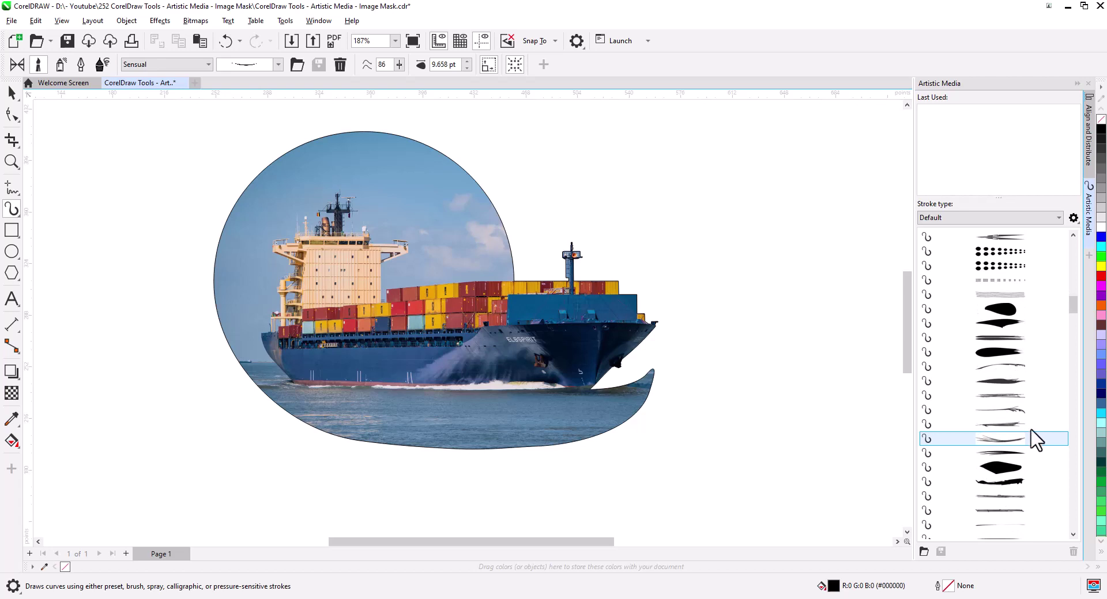
{"action": "left_click_drag", "start_coordinate": [640, 455], "coordinate": [747, 402]}
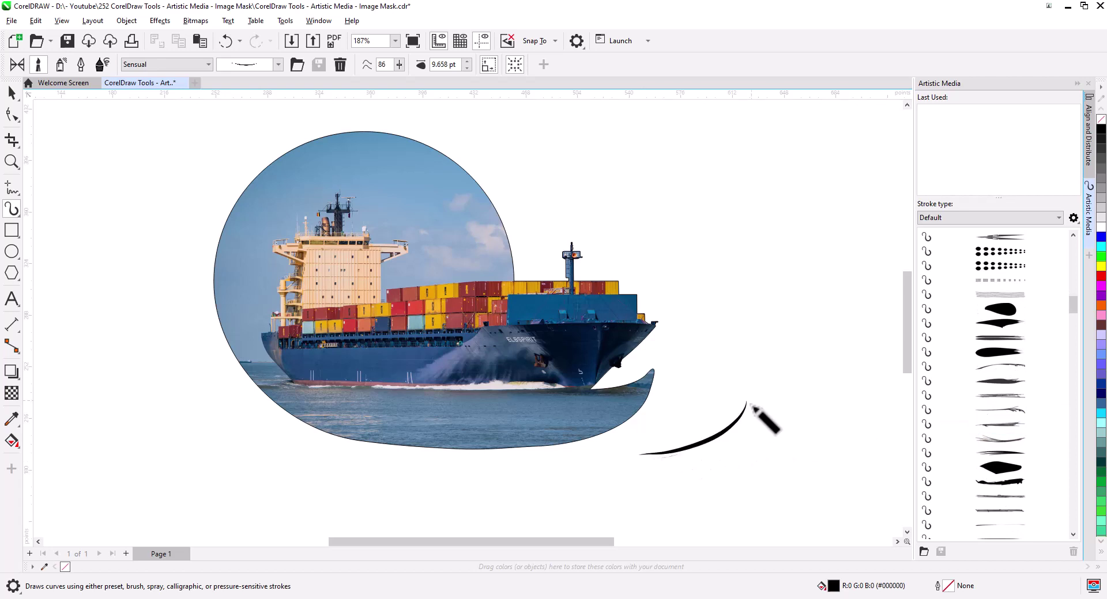
- Try several Calligraphy brushes on the curved stroke below the bow, from sketchy parallel lines to solid and dry-brush shapes
{"action": "left_click", "coordinate": [1004, 396]}
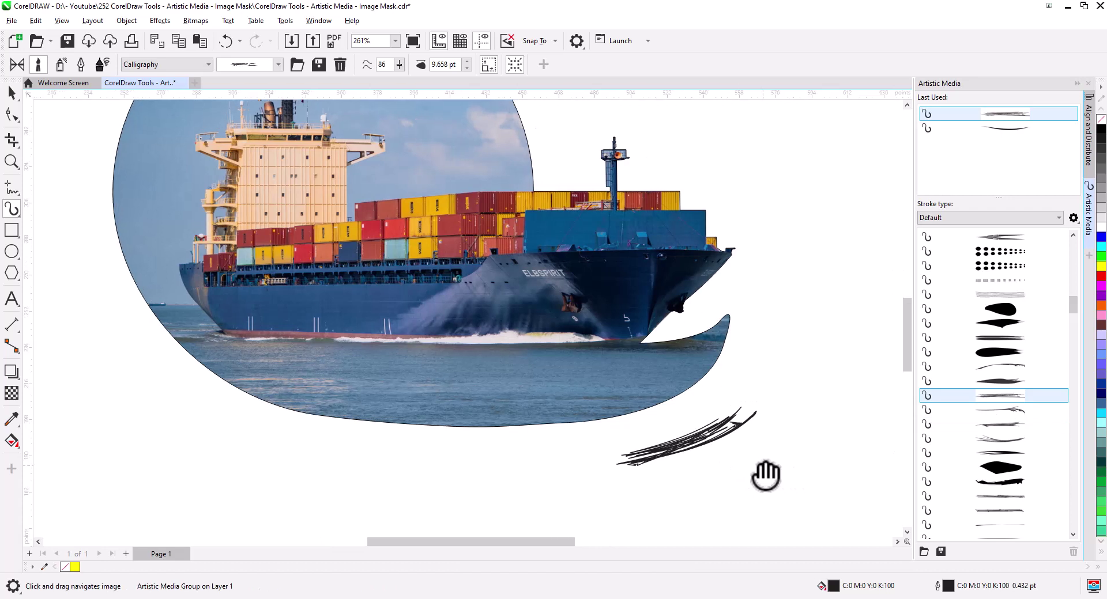
{"action": "left_click_drag", "start_coordinate": [766, 477], "coordinate": [705, 460]}
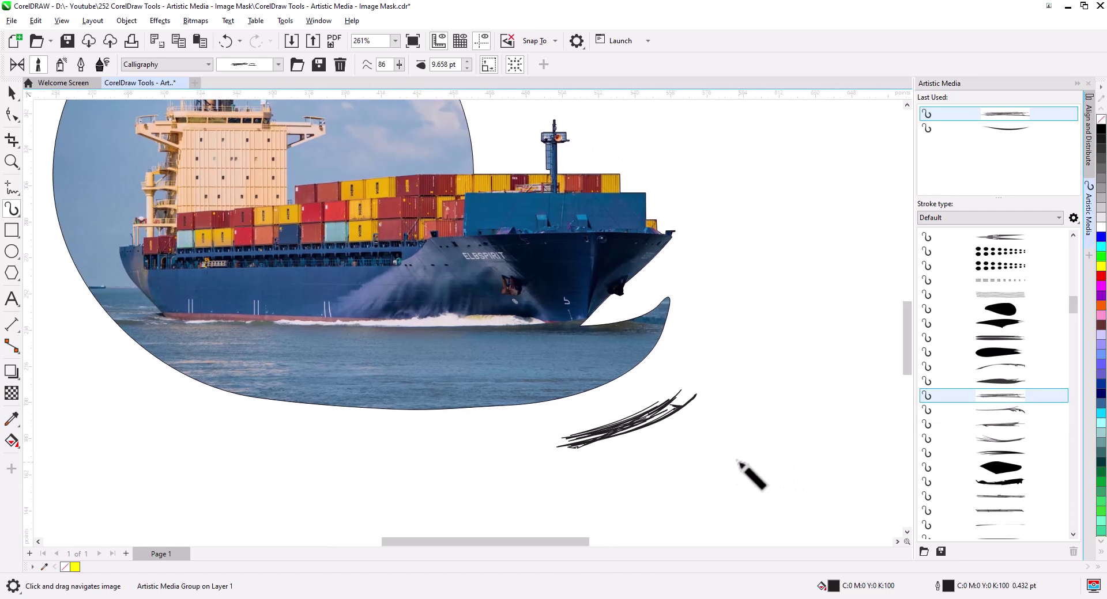
{"action": "left_click", "coordinate": [1010, 381]}
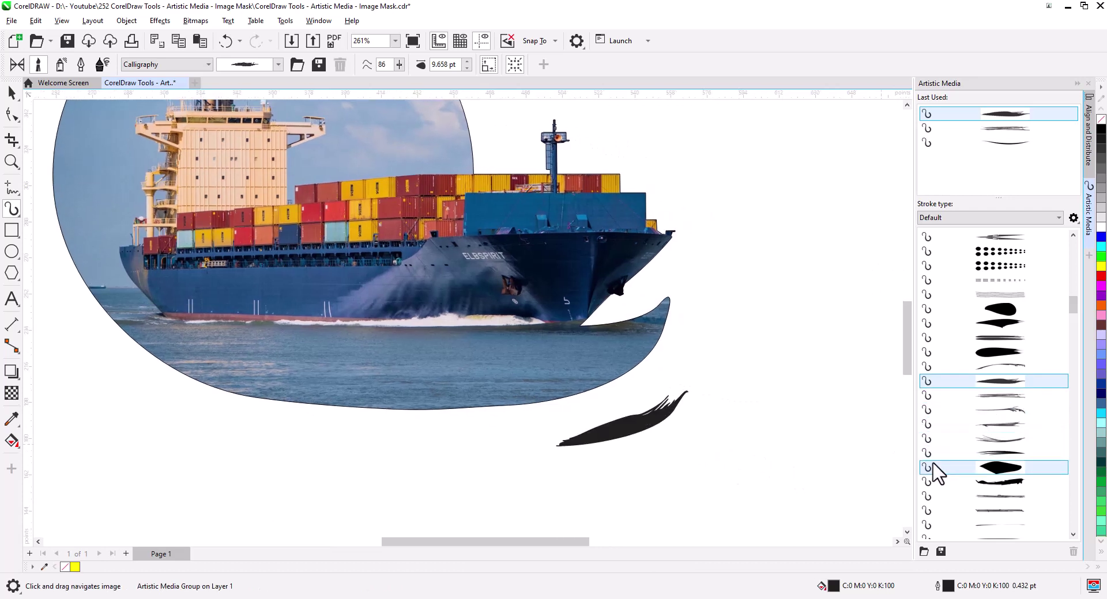
{"action": "left_click", "coordinate": [1012, 487]}
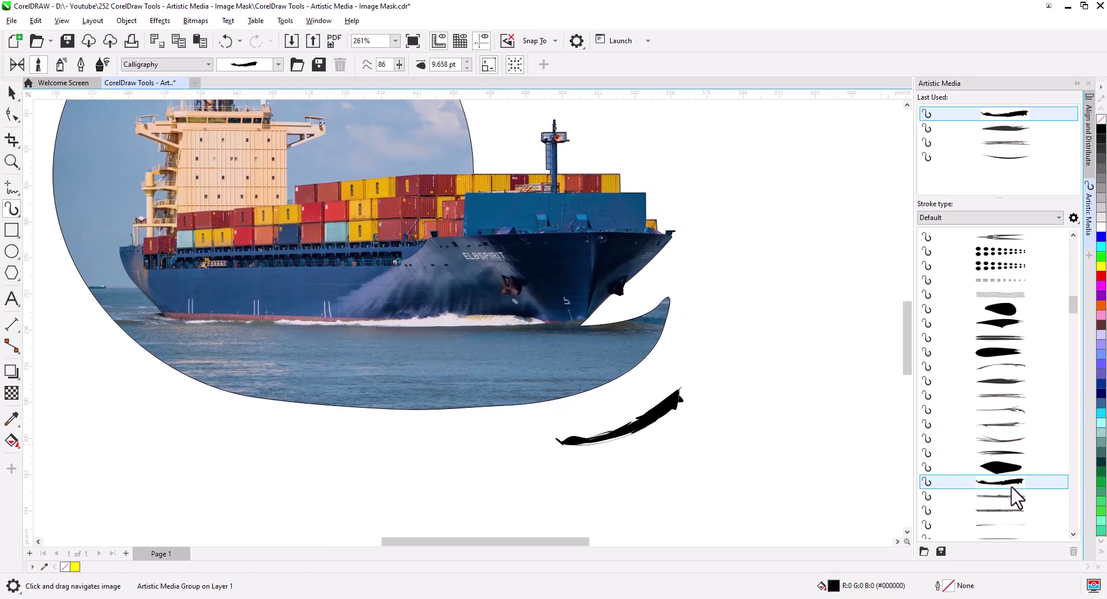
{"action": "left_click", "coordinate": [1017, 382]}
{"action": "left_click", "coordinate": [1008, 338]}
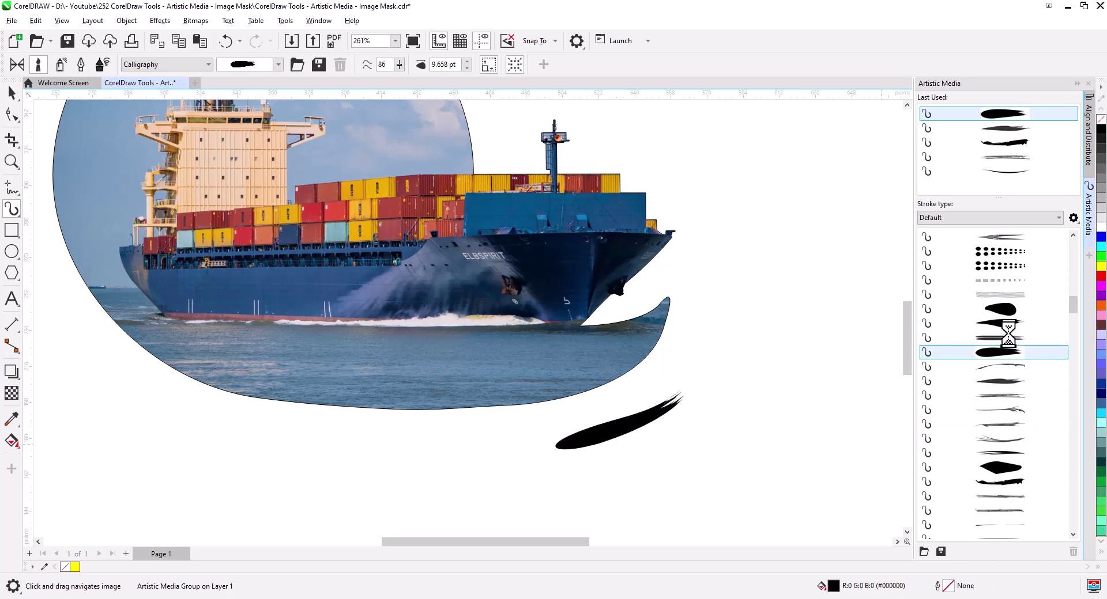
{"action": "scroll", "coordinate": [982, 342], "scroll_direction": "down", "scroll_amount": 8}
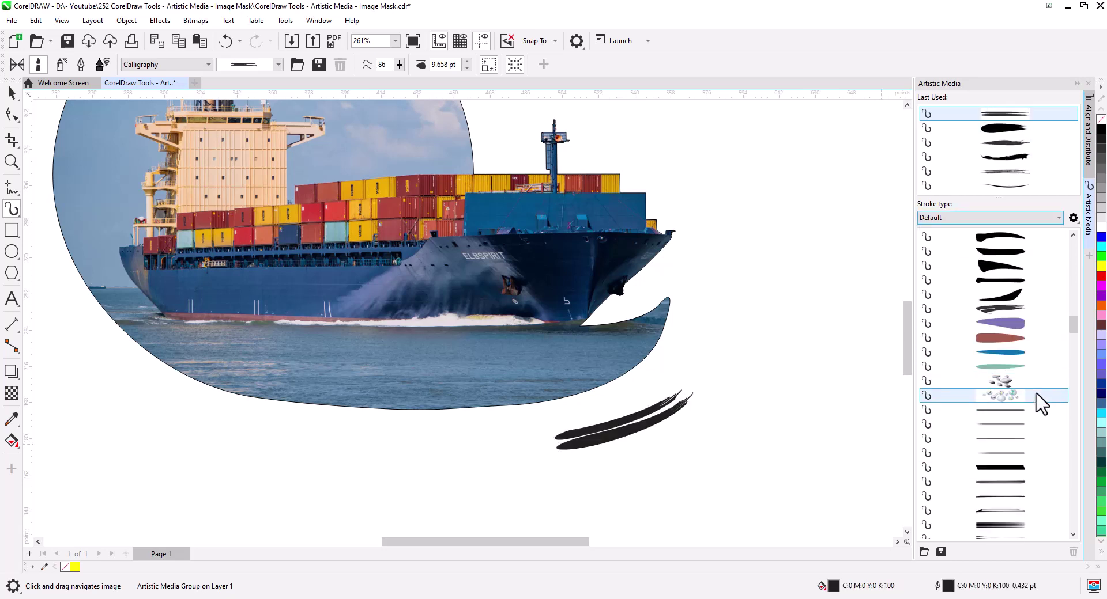
{"action": "left_click", "coordinate": [998, 309]}
{"action": "scroll", "coordinate": [1014, 317], "scroll_direction": "down", "scroll_amount": 6}
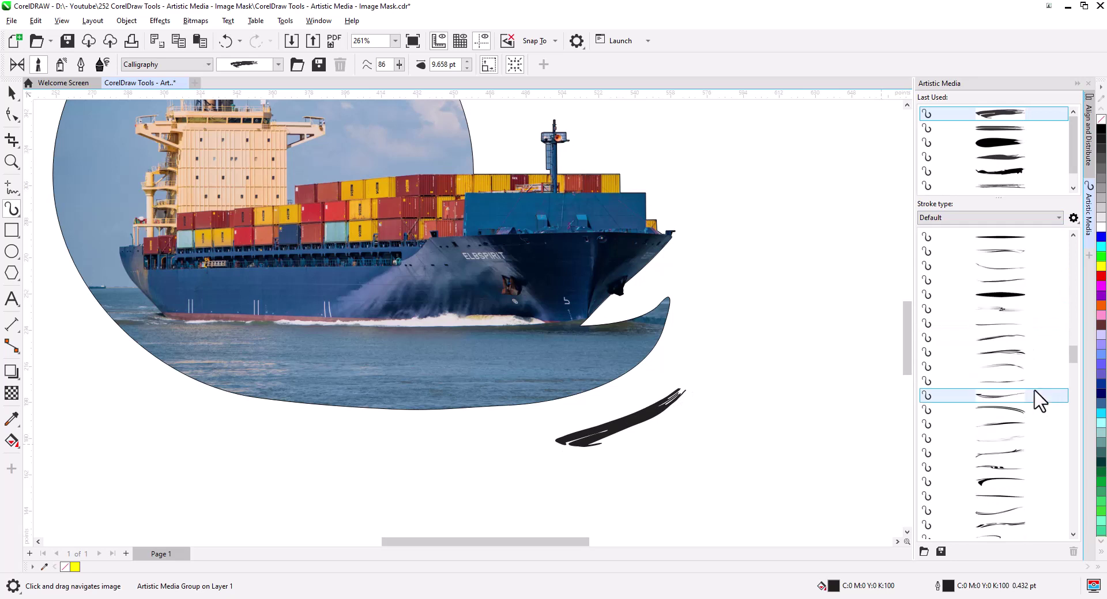
- Apply the solid ink-blot Splatter brush to the stroke and paint more such strokes along the mask's lower edge up to the bow
{"action": "left_click", "coordinate": [1015, 453]}
{"action": "left_click", "coordinate": [1008, 468]}
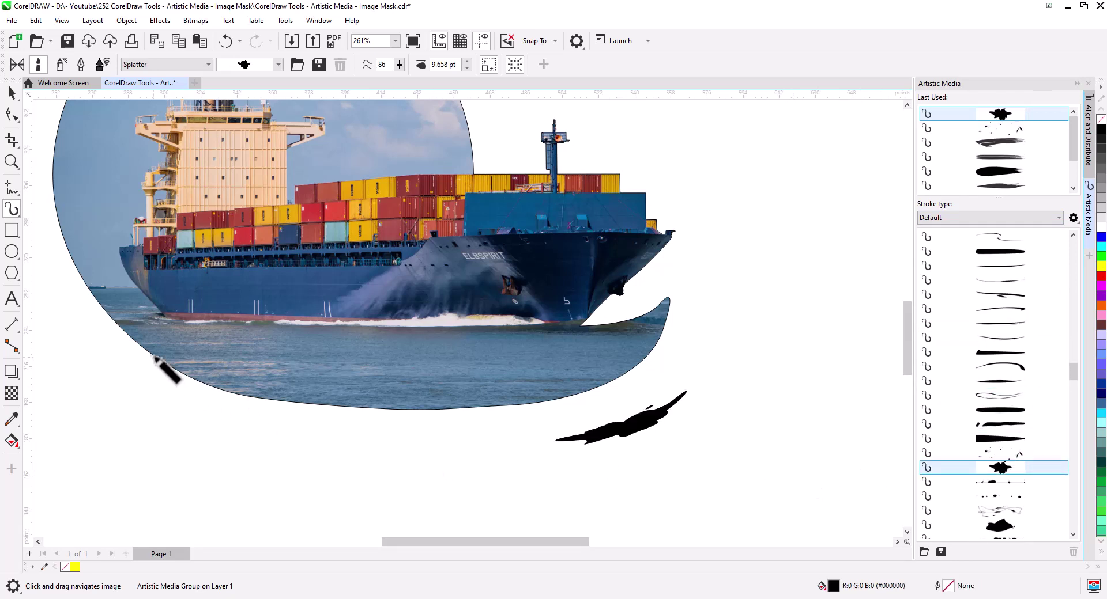
{"action": "left_click_drag", "start_coordinate": [264, 411], "coordinate": [264, 411]}
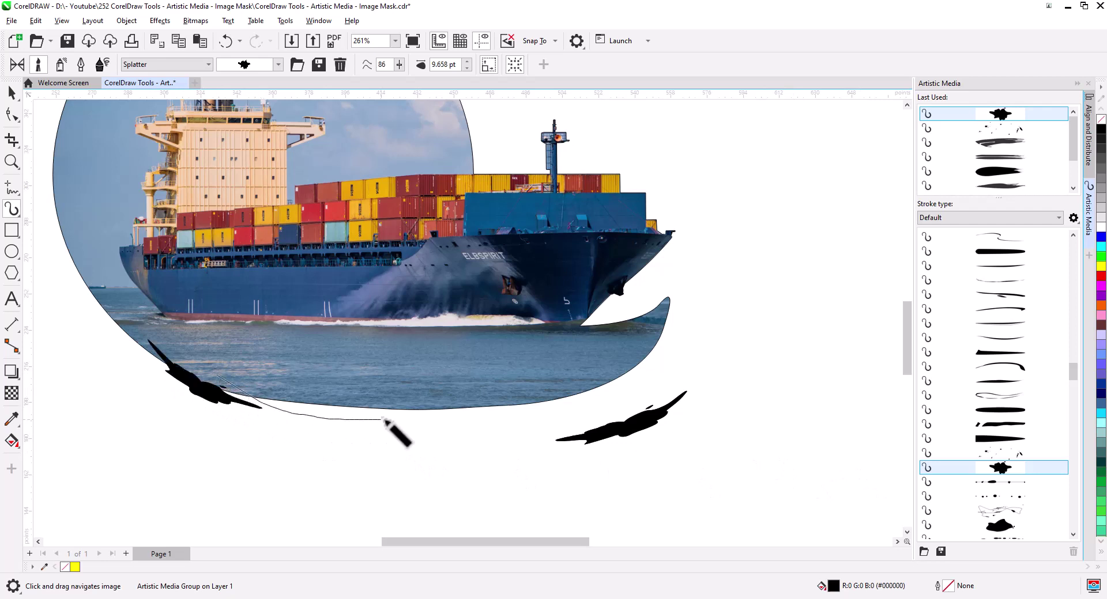
{"action": "left_click_drag", "start_coordinate": [382, 419], "coordinate": [384, 420]}
{"action": "mouse_move", "coordinate": [298, 397]}
{"action": "left_mouse_down"}
{"action": "mouse_move", "coordinate": [547, 408]}
{"action": "mouse_move", "coordinate": [620, 370]}
{"action": "mouse_move", "coordinate": [672, 306]}
{"action": "mouse_move", "coordinate": [679, 278]}
{"action": "left_mouse_up"}
- Add finer strokes with the scattered-dot and dashed-droplet Splatter brushes along the outside of the painted lower edge
{"action": "left_click", "coordinate": [951, 454]}
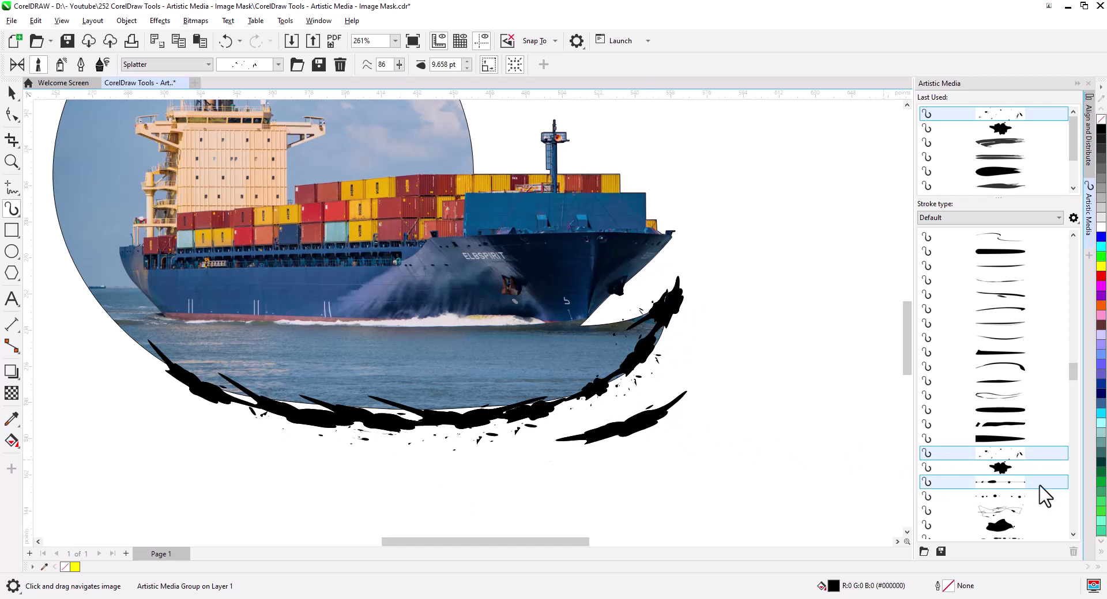
{"action": "scroll", "coordinate": [1015, 478], "scroll_direction": "down", "scroll_amount": 2}
{"action": "left_click", "coordinate": [1001, 454]}
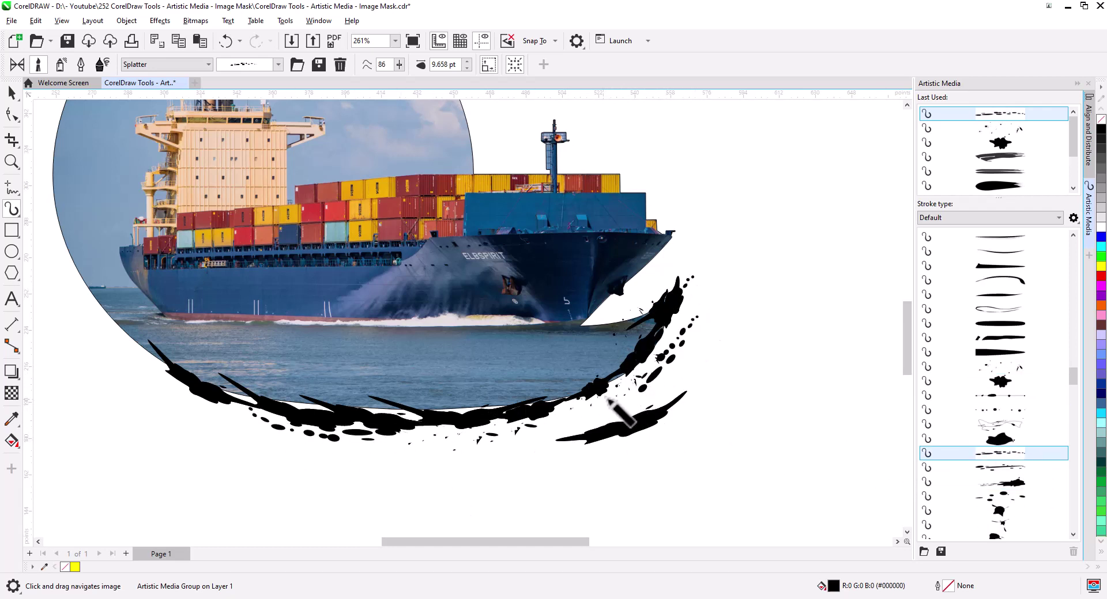
{"action": "left_click_drag", "start_coordinate": [697, 316], "coordinate": [566, 397]}
- Move the separate ink-blot stroke below the bow closer to the painted edge and clear the selection
{"action": "left_click", "coordinate": [11, 94]}
{"action": "left_click_drag", "start_coordinate": [628, 425], "coordinate": [616, 414]}
{"action": "left_click", "coordinate": [809, 500]}
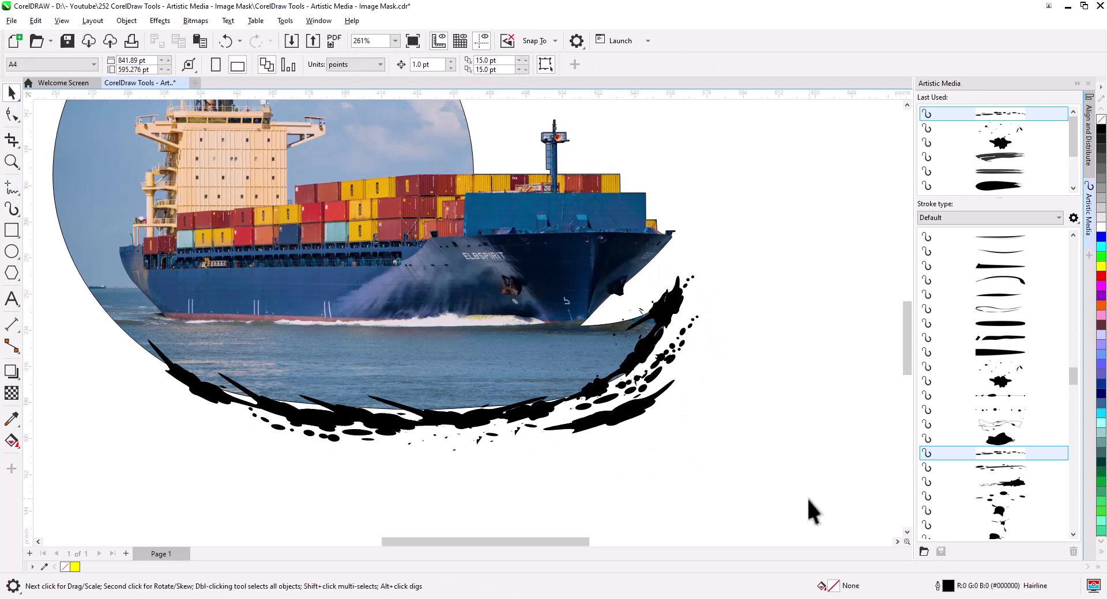
- Fill all the painted splatter strokes along the mask's lower edge with yellow and break them apart
{"action": "left_click_drag", "start_coordinate": [152, 286], "coordinate": [104, 254]}
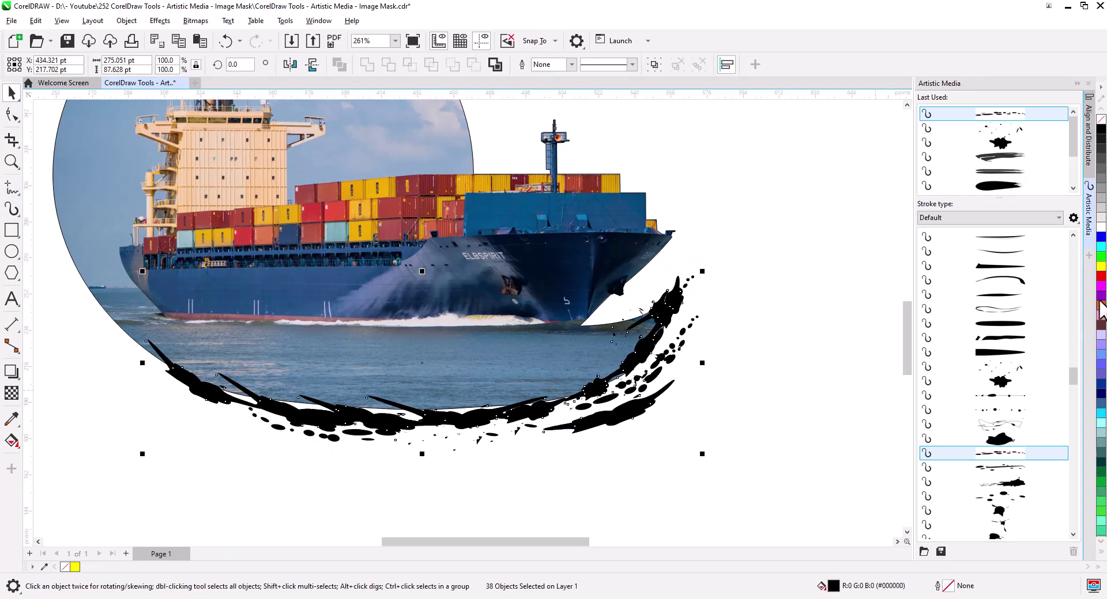
{"action": "left_click", "coordinate": [1101, 267]}
{"action": "right_click", "coordinate": [634, 362]}
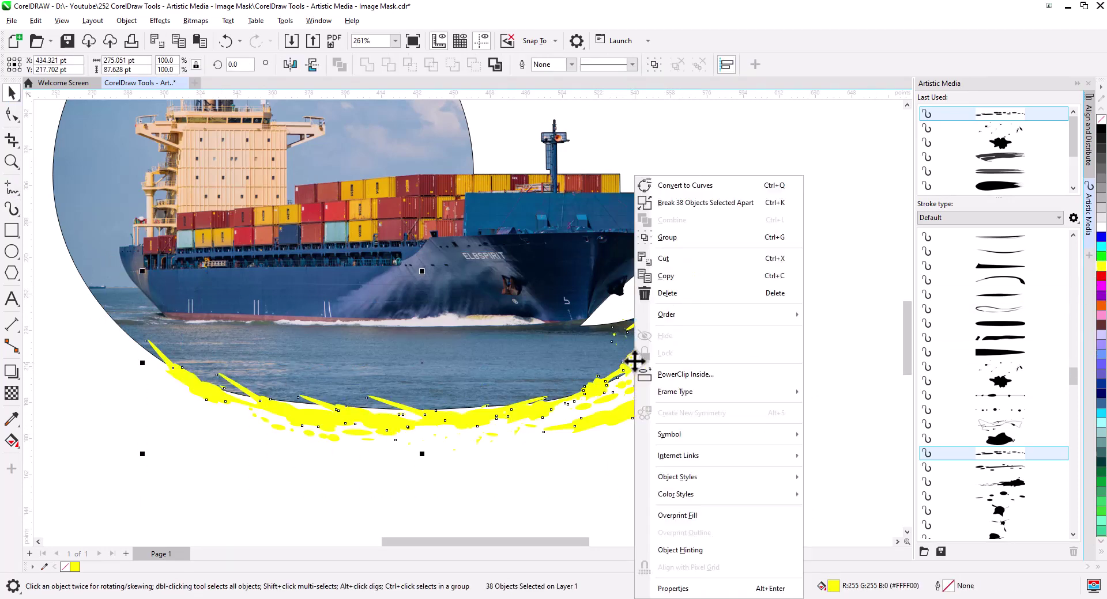
{"action": "left_click", "coordinate": [698, 203]}
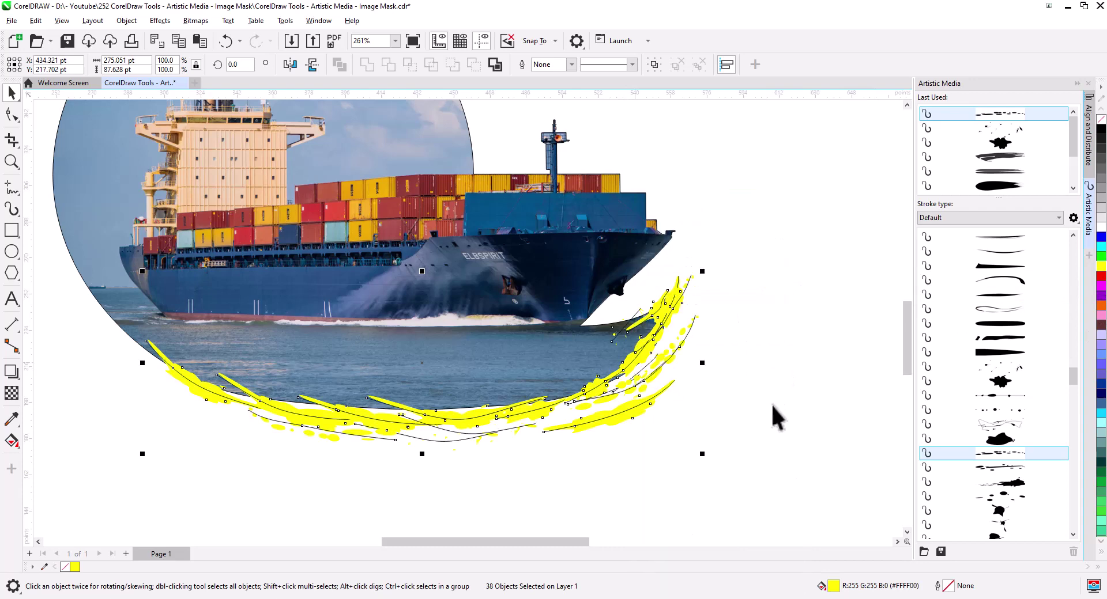
- Delete the leftover path lines from the separate stroke below the bow and from the middle of the lower edge
{"action": "left_click", "coordinate": [770, 404]}
{"action": "scroll", "coordinate": [568, 426], "scroll_direction": "up", "scroll_amount": 3}
{"action": "left_click", "coordinate": [534, 431]}
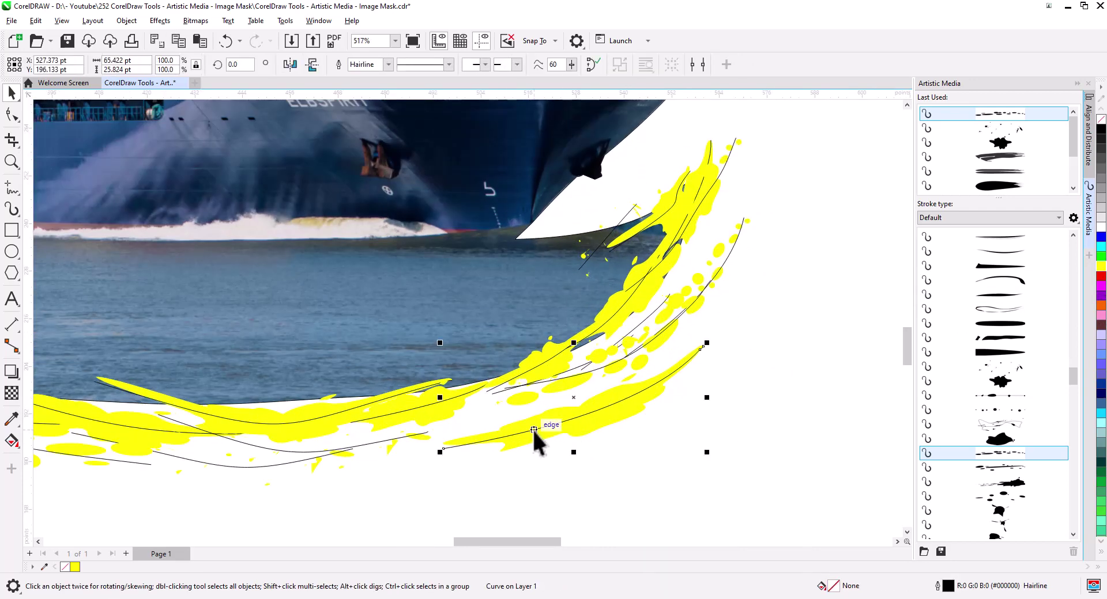
{"action": "key", "text": "Delete"}
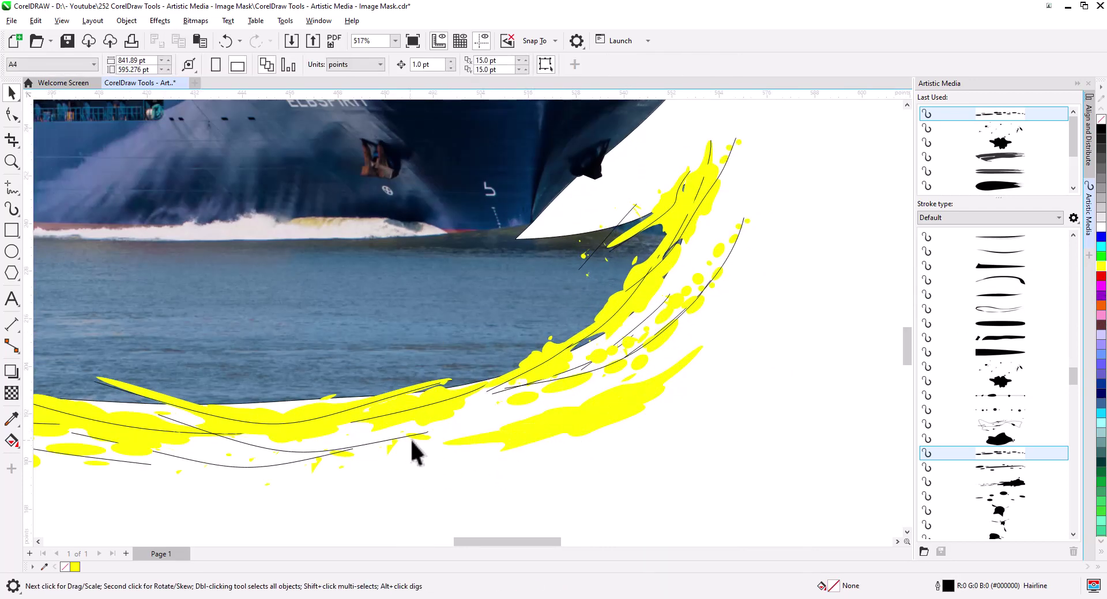
{"action": "left_click", "coordinate": [335, 453]}
{"action": "key", "text": "Delete"}
{"action": "left_click", "coordinate": [338, 447]}
{"action": "key", "text": "Delete"}
{"action": "left_click", "coordinate": [336, 420]}
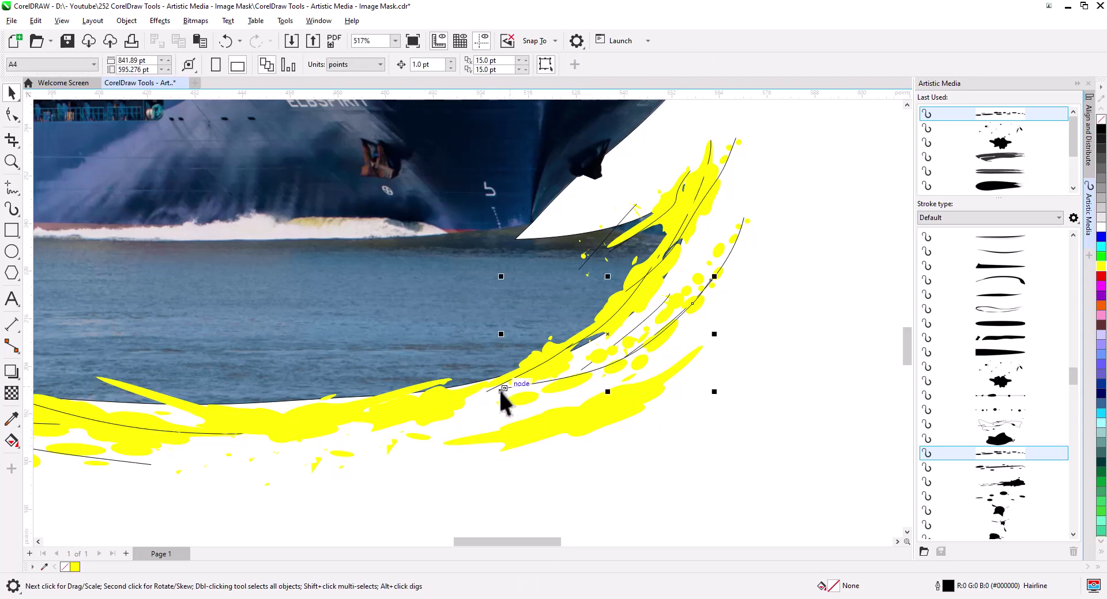
- Delete the remaining path lines in the yellow strokes near the bow and along the rest of the edge
{"action": "key", "text": "Delete"}
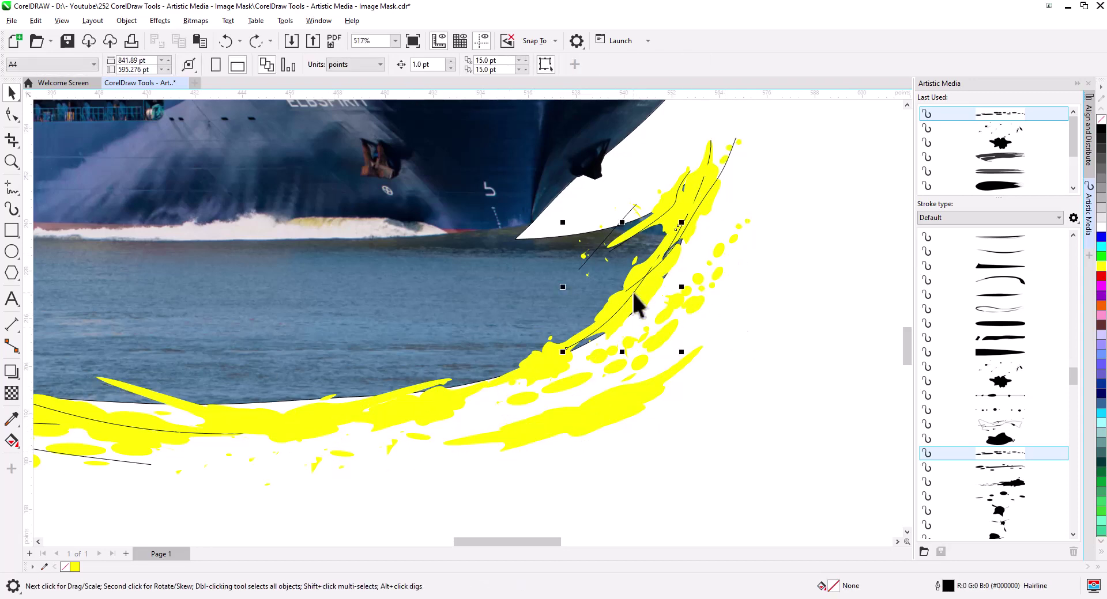
{"action": "key", "text": "Delete"}
{"action": "left_click", "coordinate": [632, 286]}
{"action": "key", "text": "Delete"}
{"action": "left_click", "coordinate": [595, 251]}
{"action": "key", "text": "Delete"}
{"action": "left_click", "coordinate": [676, 205]}
{"action": "key", "text": "Delete"}
{"action": "left_click_drag", "start_coordinate": [273, 453], "coordinate": [639, 376]}
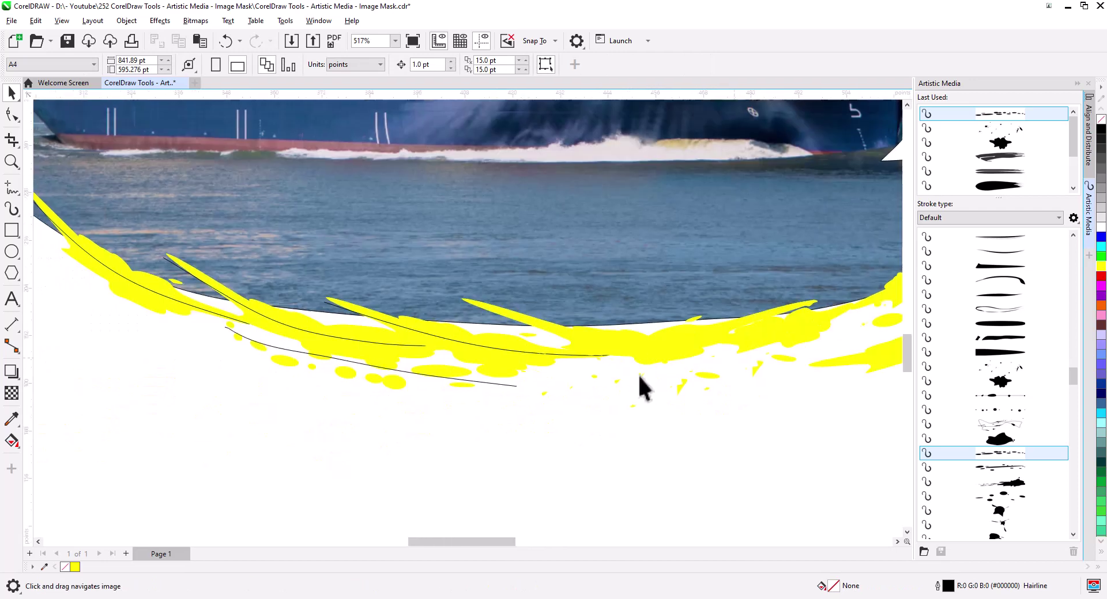
{"action": "scroll", "coordinate": [490, 390], "scroll_direction": "down", "scroll_amount": 4}
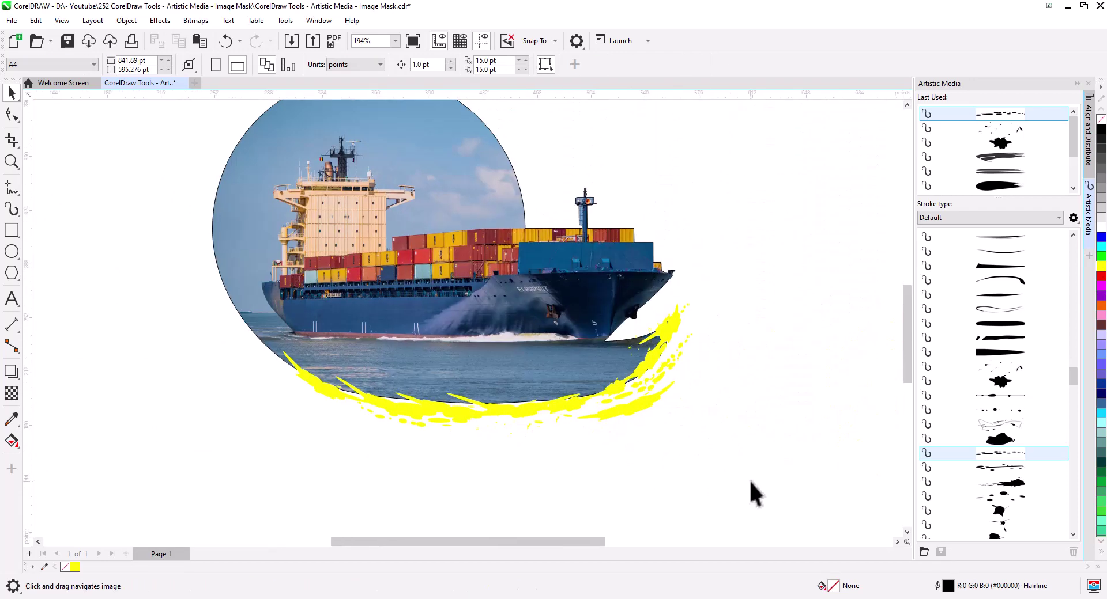
- Place a copy of the droplet stroke along the inner side of the yellow edge below the bow
{"action": "left_click_drag", "start_coordinate": [751, 482], "coordinate": [220, 301]}
{"action": "scroll", "coordinate": [663, 339], "scroll_direction": "up", "scroll_amount": 3}
{"action": "mouse_move", "coordinate": [675, 414]}
{"action": "left_mouse_down"}
{"action": "mouse_move", "coordinate": [574, 341]}
{"action": "mouse_move", "coordinate": [587, 355]}
{"action": "left_mouse_up"}
{"action": "right_click", "coordinate": [587, 355]}
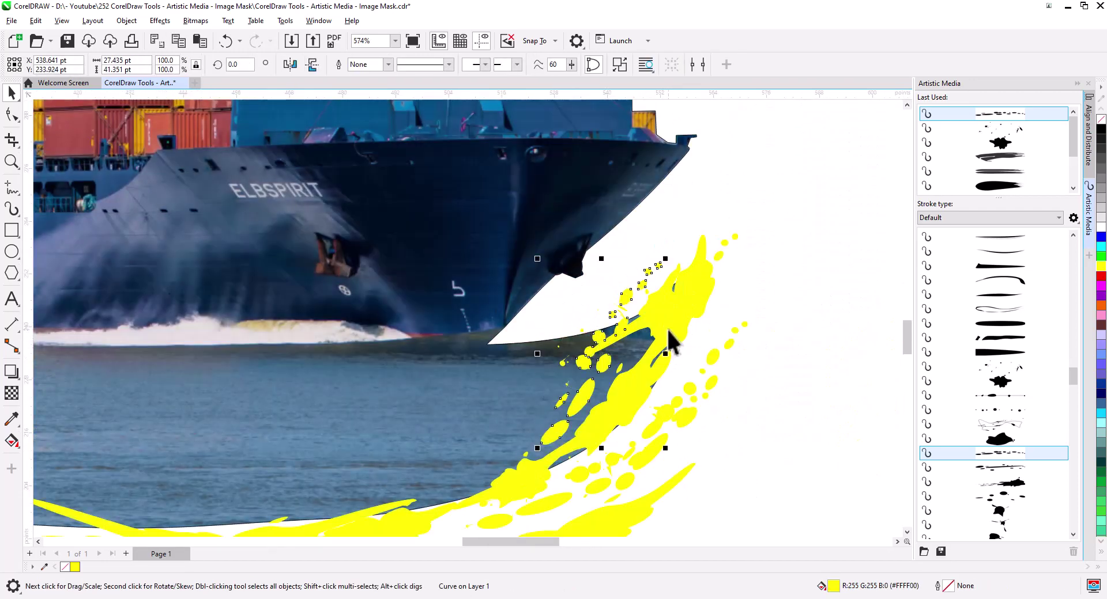
{"action": "left_click", "coordinate": [669, 331]}
{"action": "left_click_drag", "start_coordinate": [635, 401], "coordinate": [558, 385]}
- Copy an ink-blot stroke from the lower edge into the gap under the bow at the waterline
{"action": "left_click_drag", "start_coordinate": [433, 512], "coordinate": [642, 356]}
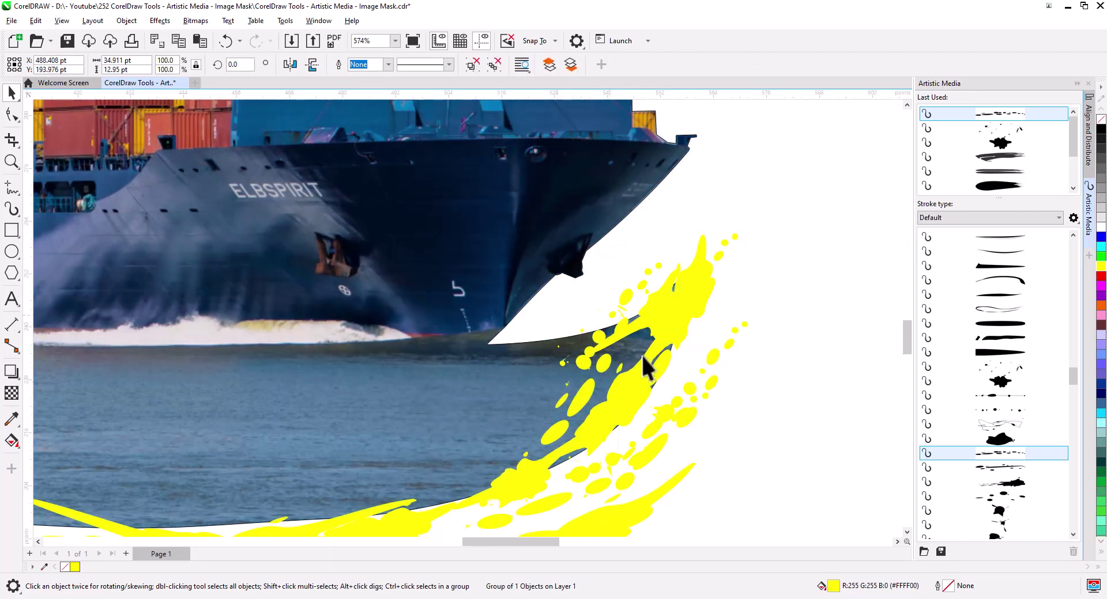
{"action": "scroll", "coordinate": [605, 407], "scroll_direction": "down", "scroll_amount": 2}
{"action": "right_click", "coordinate": [555, 362]}
{"action": "left_click", "coordinate": [562, 369]}
{"action": "scroll", "coordinate": [599, 441], "scroll_direction": "down", "scroll_amount": 3}
{"action": "key", "text": "ctrl+z"}
- Ungroup the yellow splatter stroke at the far left of the edge and weld its pieces together
{"action": "scroll", "coordinate": [418, 412], "scroll_direction": "up", "scroll_amount": 1}
{"action": "left_click", "coordinate": [364, 454]}
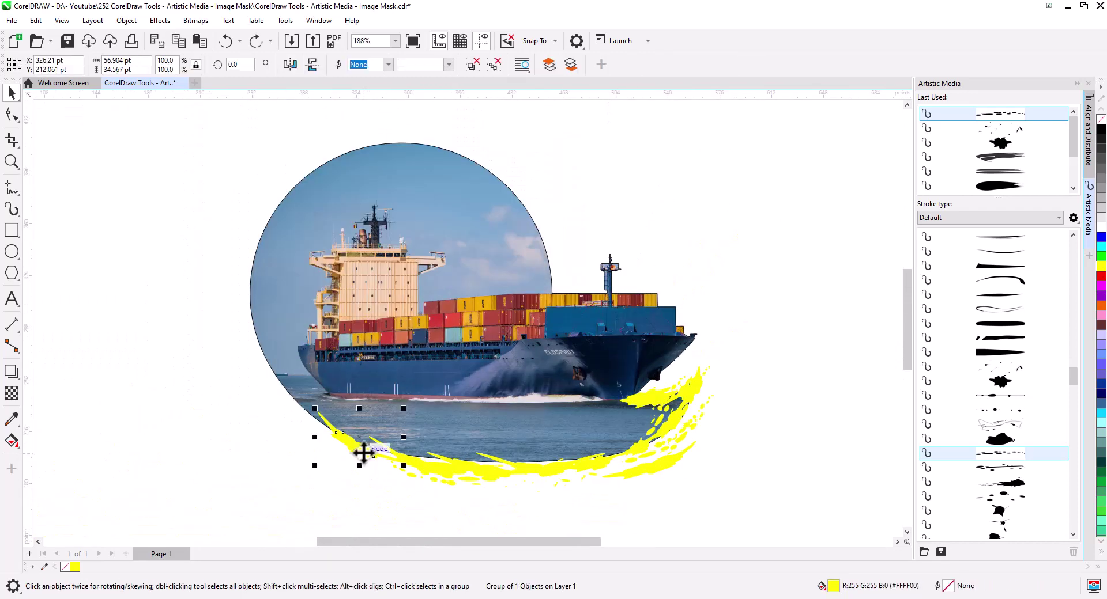
{"action": "scroll", "coordinate": [363, 454], "scroll_direction": "up", "scroll_amount": 3}
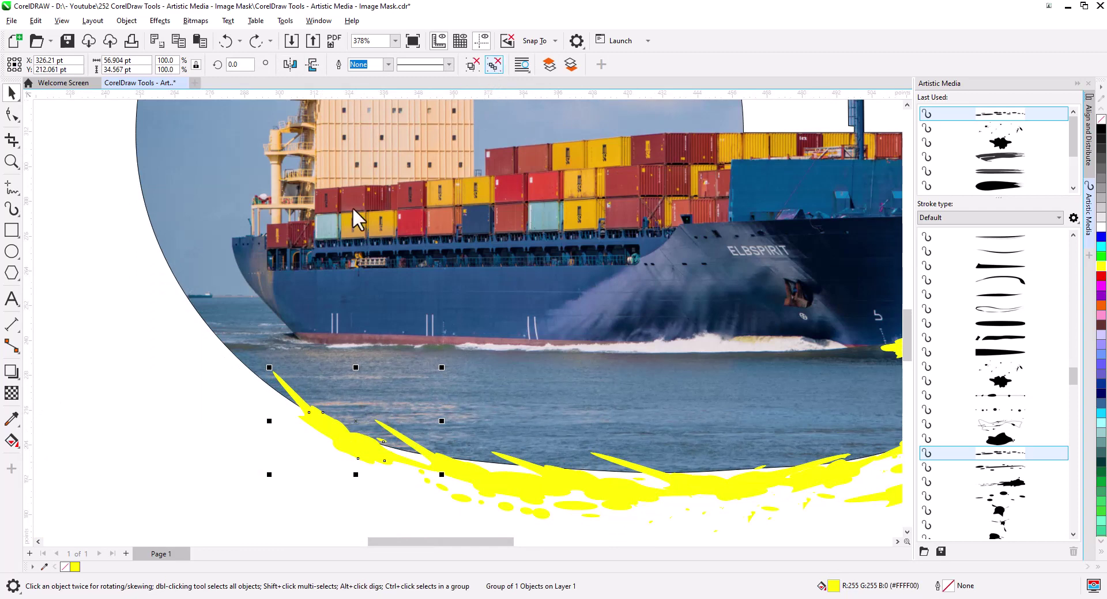
{"action": "left_click", "coordinate": [170, 375]}
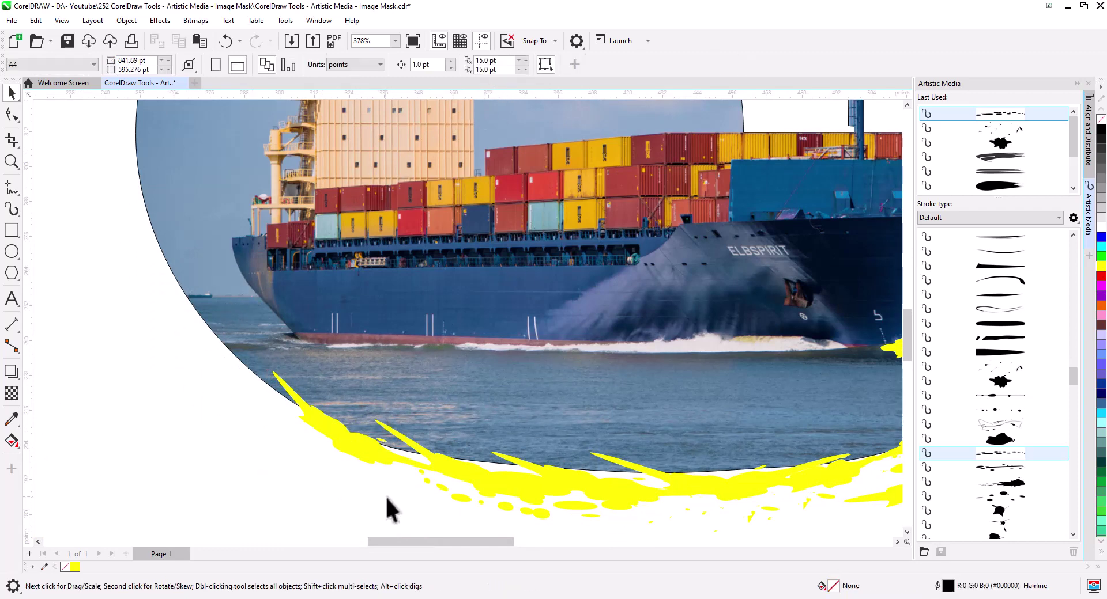
{"action": "left_click_drag", "start_coordinate": [219, 333], "coordinate": [220, 334]}
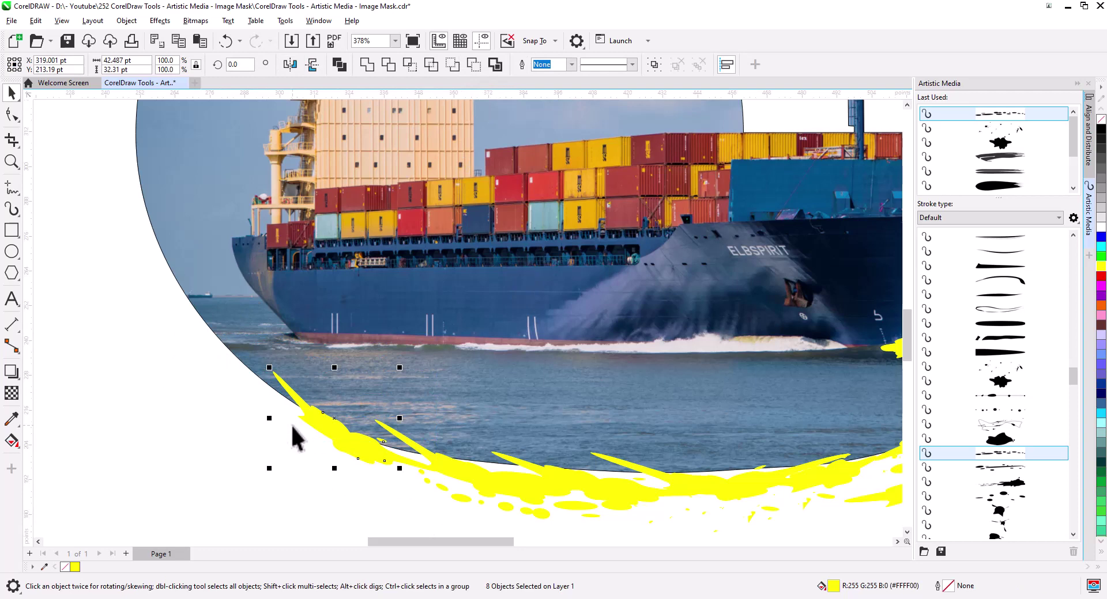
{"action": "left_click", "coordinate": [367, 65]}
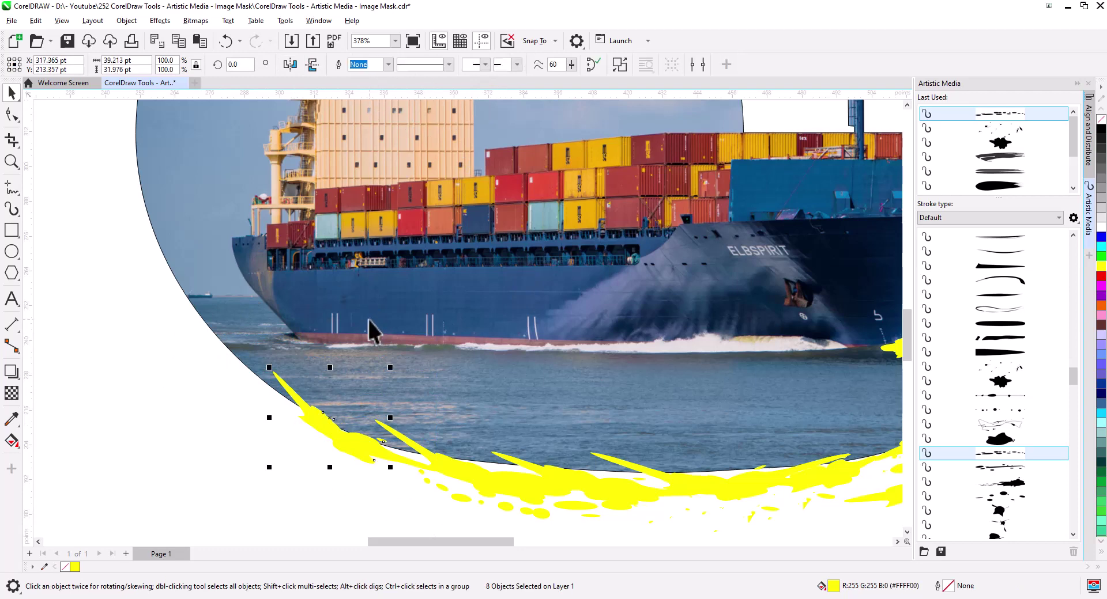
- Weld the merged left-hand splatter piece to the circular ship image mask
{"action": "left_click", "coordinate": [319, 320], "text": "shift"}
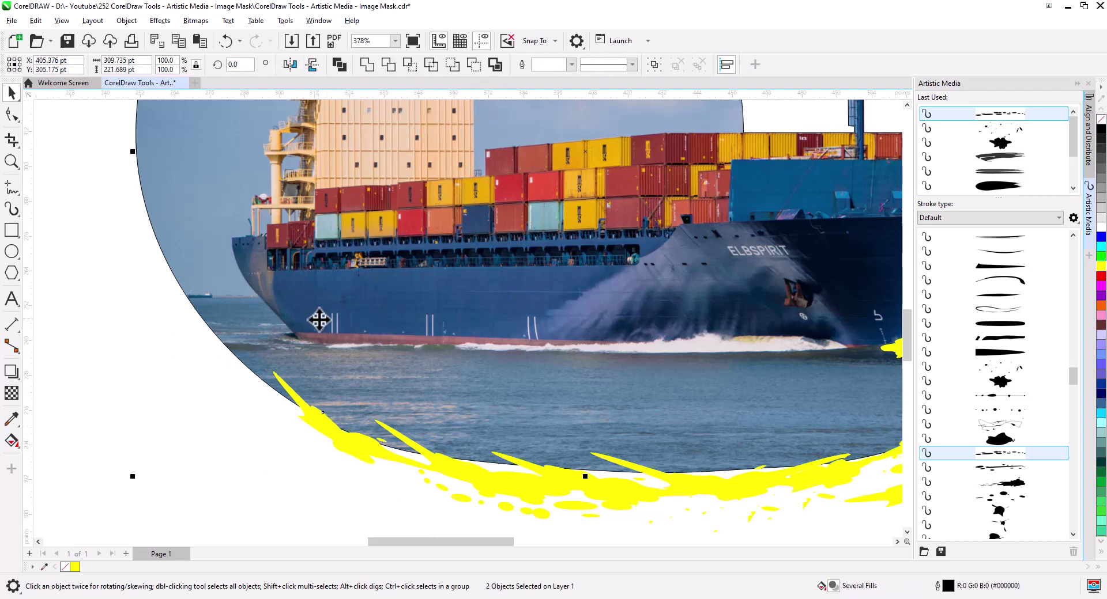
{"action": "left_click", "coordinate": [367, 67]}
{"action": "left_click", "coordinate": [386, 464]}
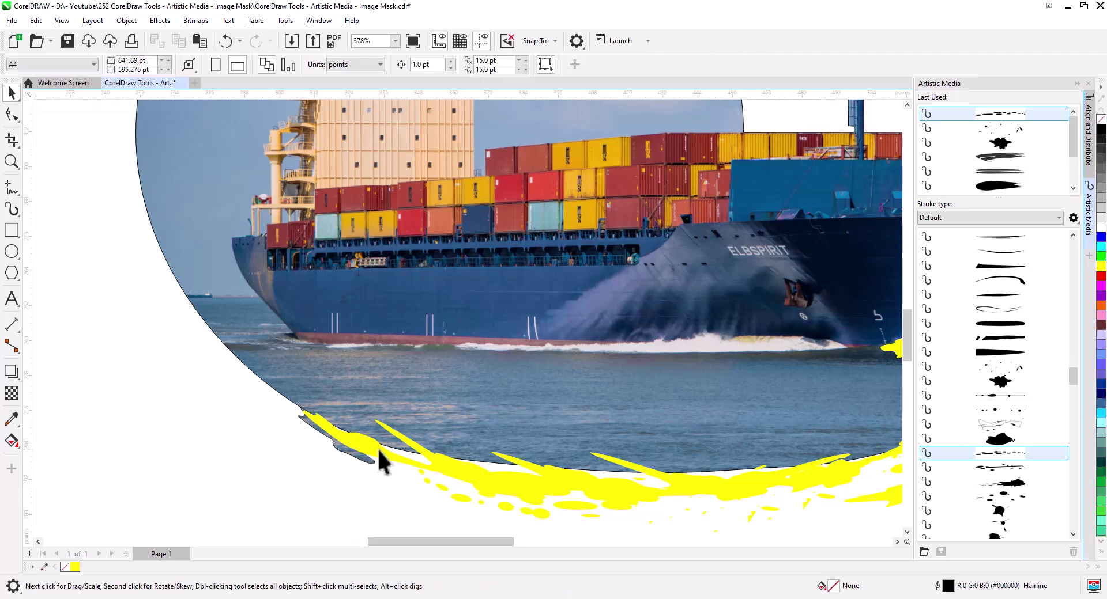
- Try to weld the next yellow splatter piece at the left of the edge to the image mask
{"action": "left_click", "coordinate": [381, 461]}
{"action": "left_click", "coordinate": [373, 228], "text": "shift"}
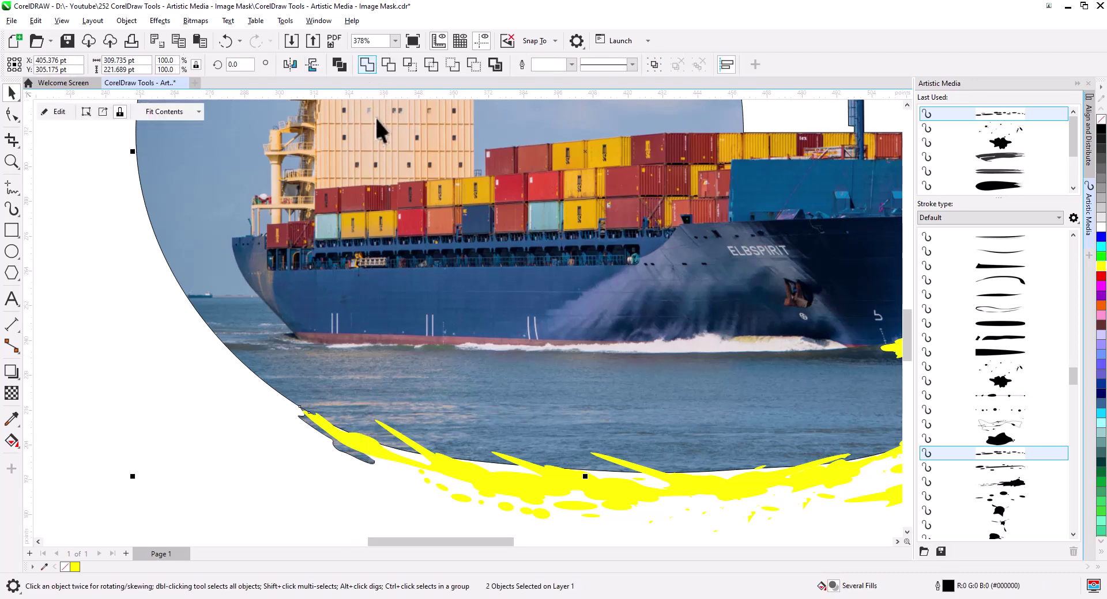
{"action": "left_click", "coordinate": [264, 465]}
{"action": "left_click", "coordinate": [360, 449]}
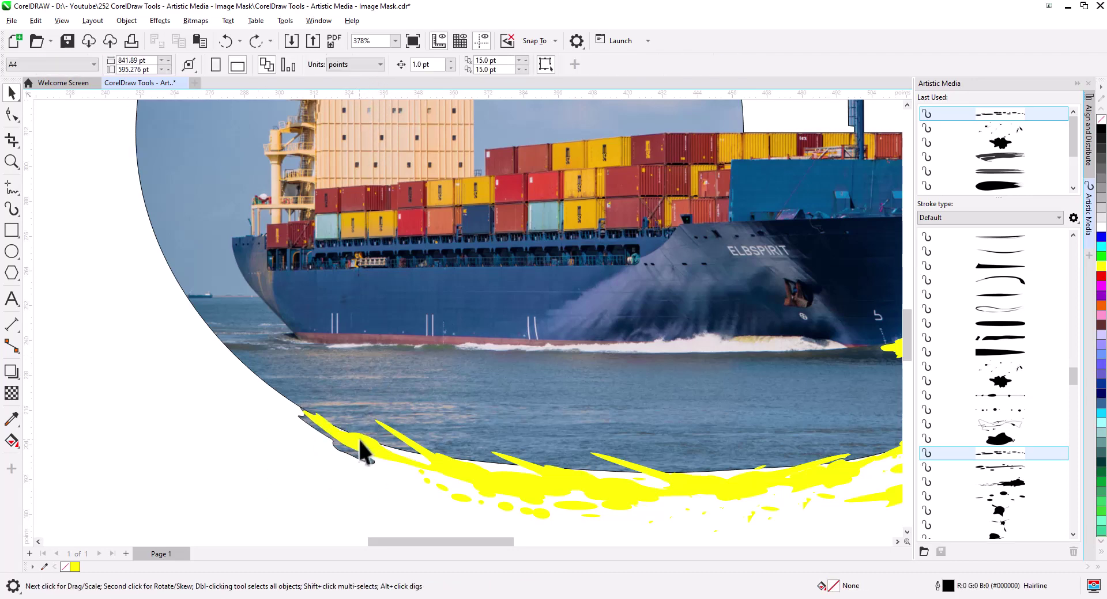
- Select all remaining yellow splatter strokes around the lower edge and ungroup them completely
{"action": "scroll", "coordinate": [362, 452], "scroll_direction": "down", "scroll_amount": 2}
{"action": "left_click_drag", "start_coordinate": [666, 520], "coordinate": [599, 444]}
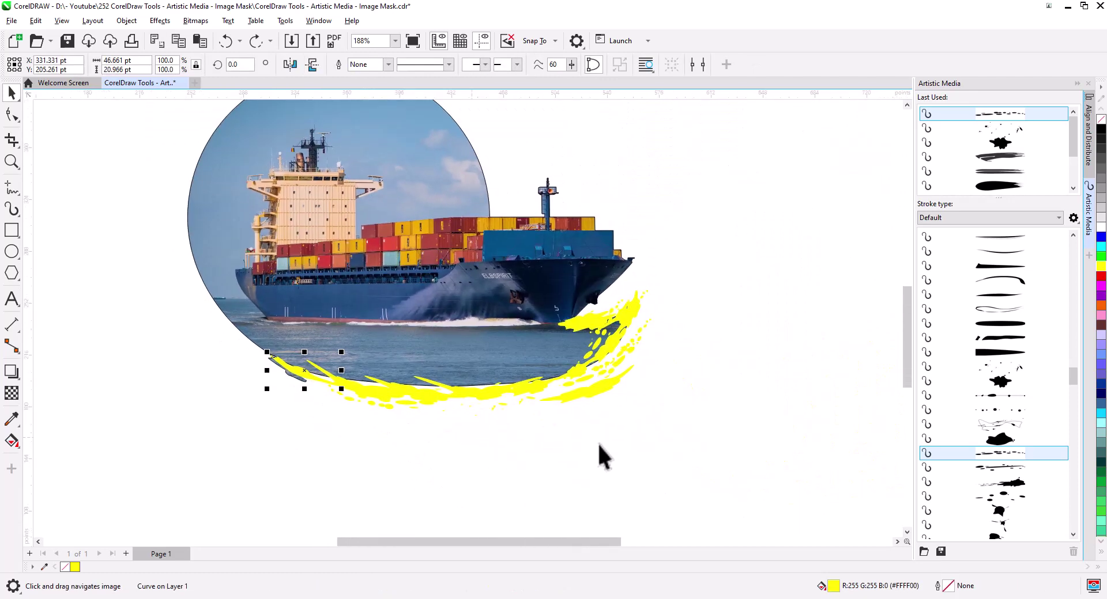
{"action": "left_click_drag", "start_coordinate": [229, 328], "coordinate": [203, 279]}
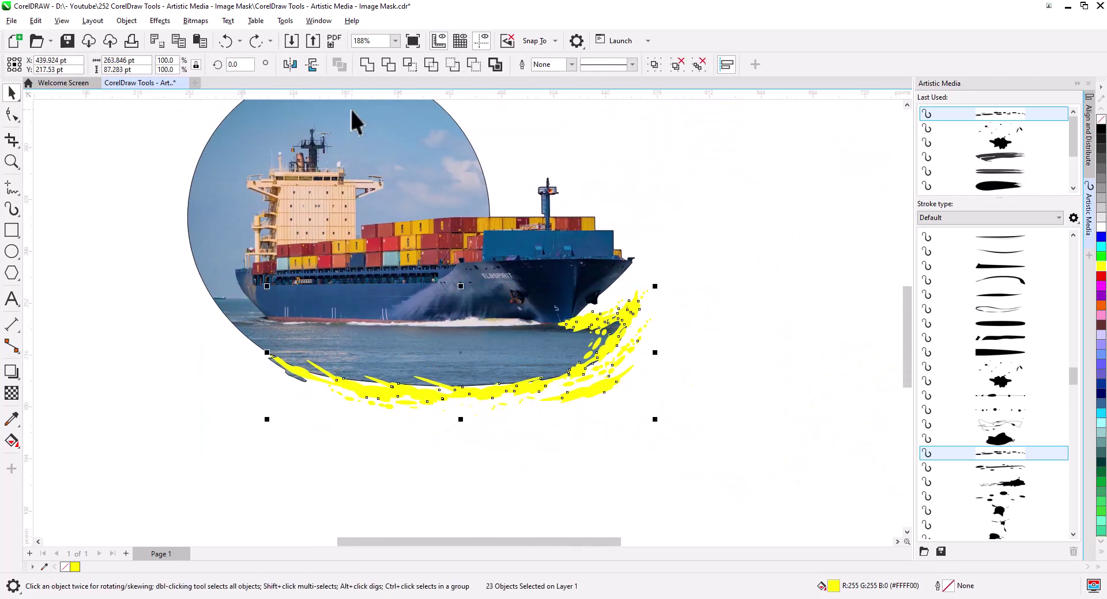
{"action": "key", "text": "ctrl+u"}
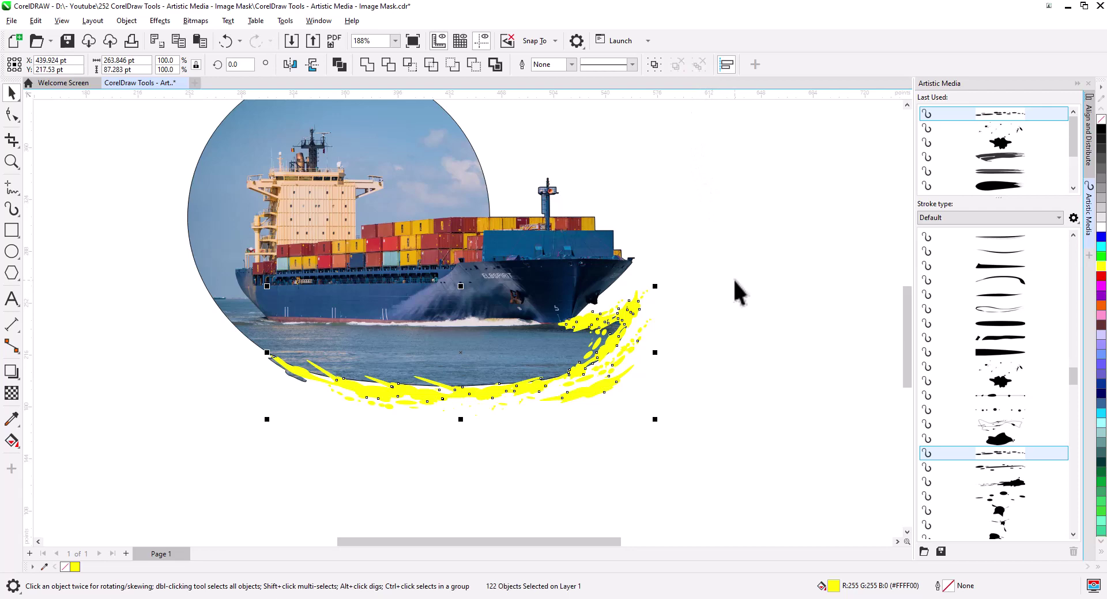
- Give the leftmost yellow splatter piece a black hairline outline and no fill, and weld it to the image mask
{"action": "left_click", "coordinate": [399, 433]}
{"action": "scroll", "coordinate": [318, 393], "scroll_direction": "up", "scroll_amount": 3}
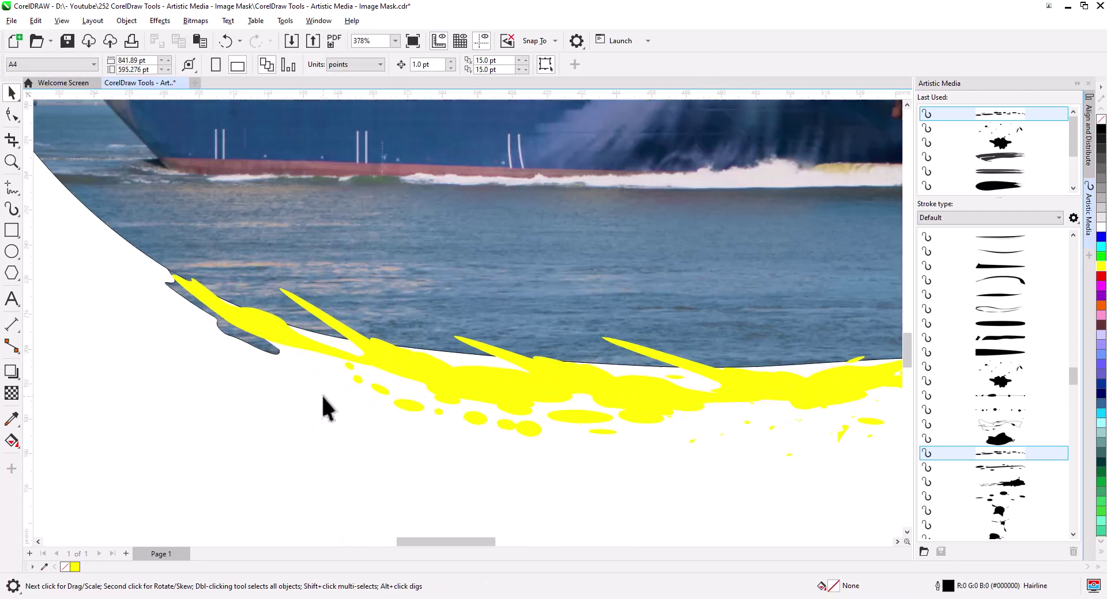
{"action": "left_click", "coordinate": [296, 340]}
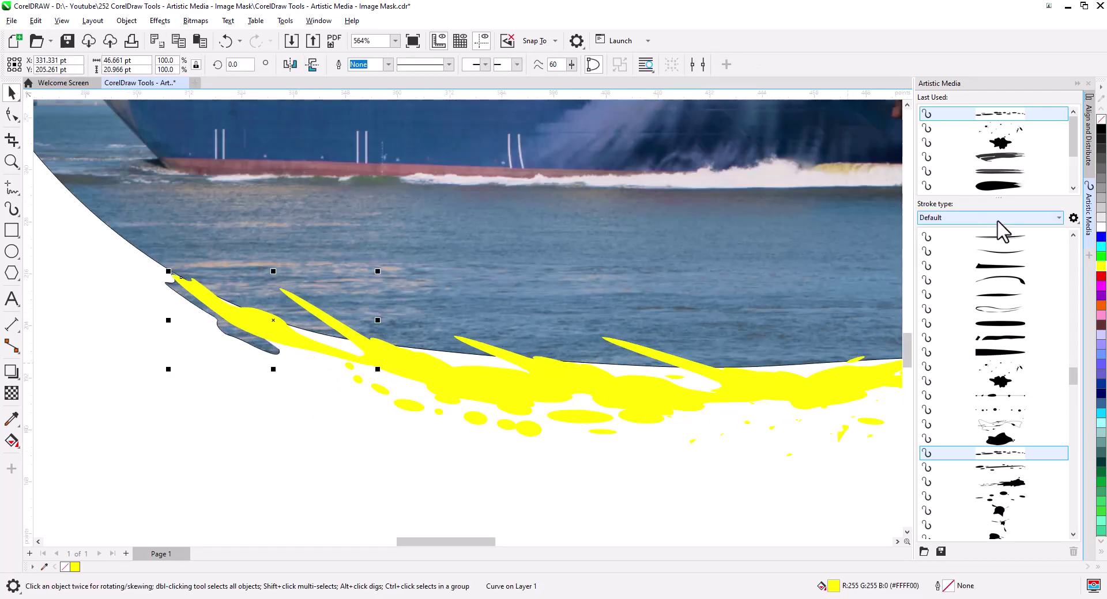
{"action": "right_click", "coordinate": [1100, 128]}
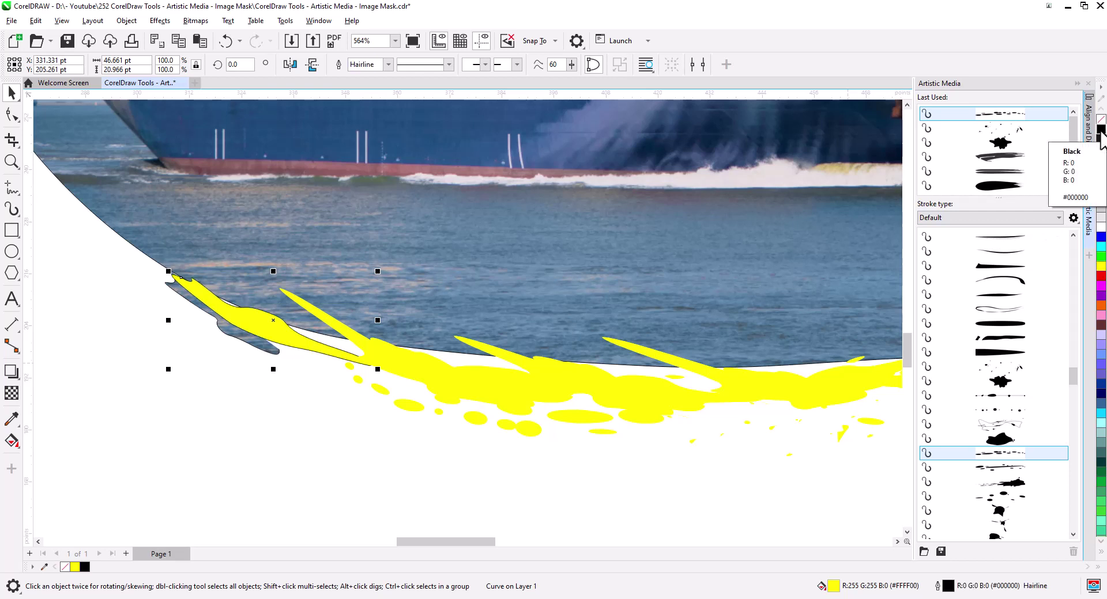
{"action": "left_click", "coordinate": [1101, 119]}
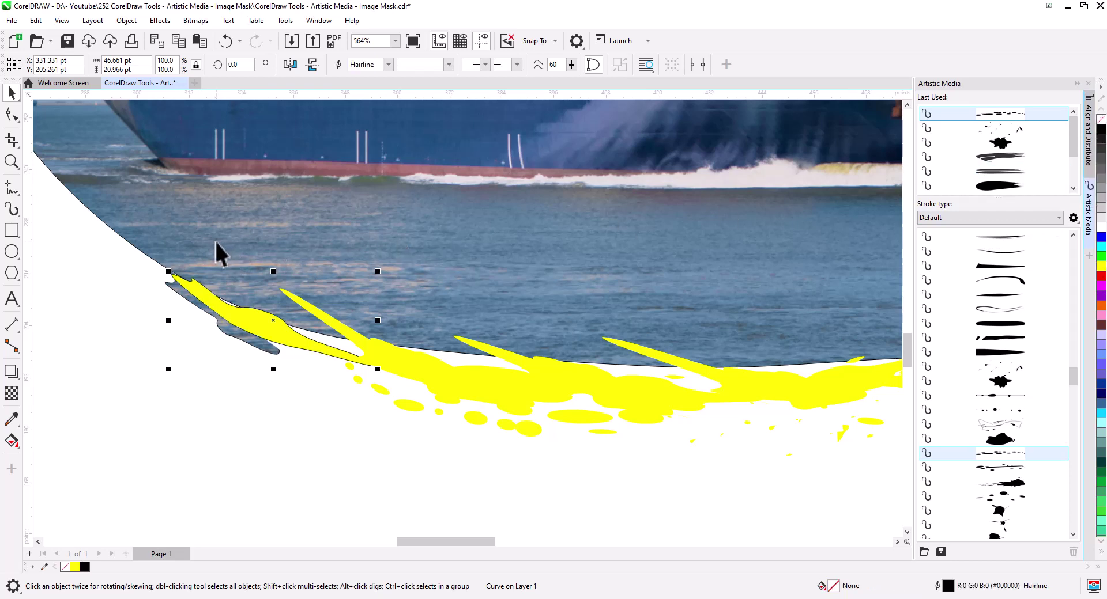
{"action": "left_click", "coordinate": [223, 219], "text": "shift"}
{"action": "left_click", "coordinate": [366, 64]}
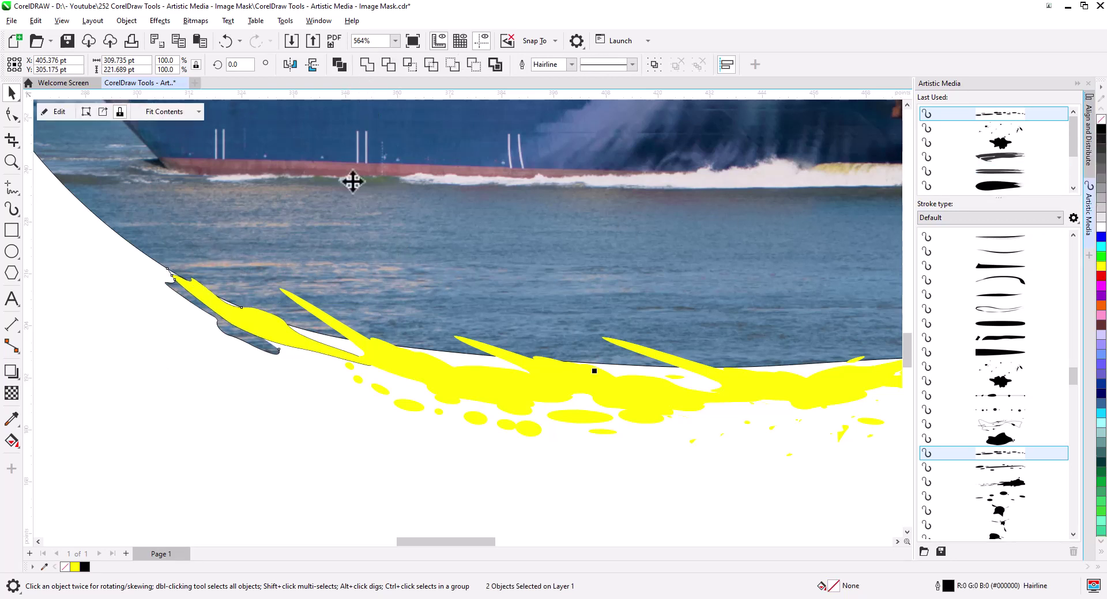
- Move the leftover yellow splatter copies away from the left part of the edge and delete them
{"action": "left_click_drag", "start_coordinate": [267, 361], "coordinate": [241, 418]}
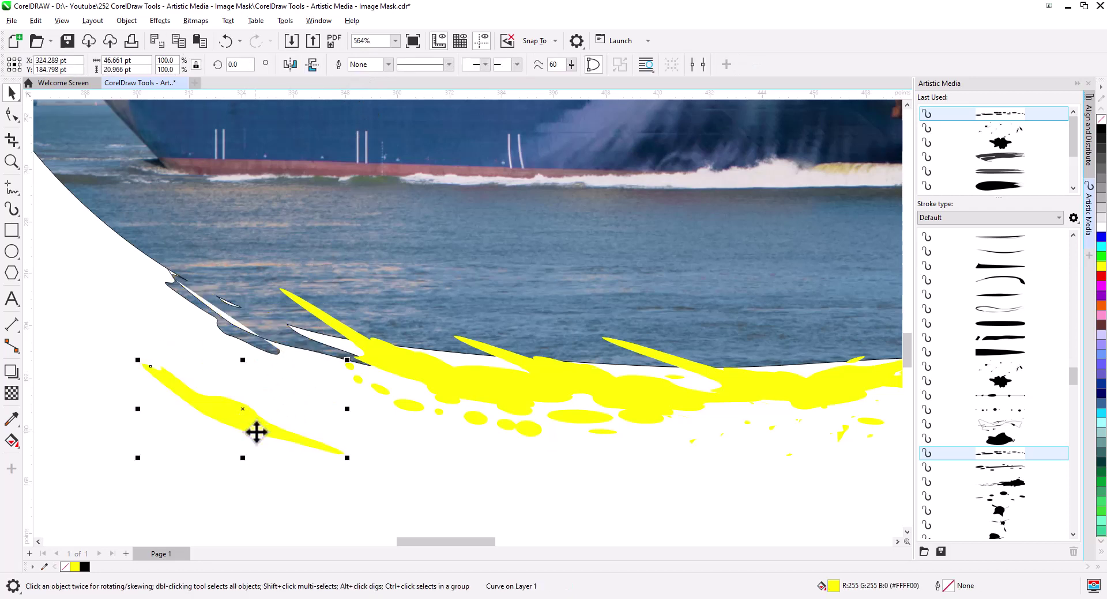
{"action": "key", "text": "Delete"}
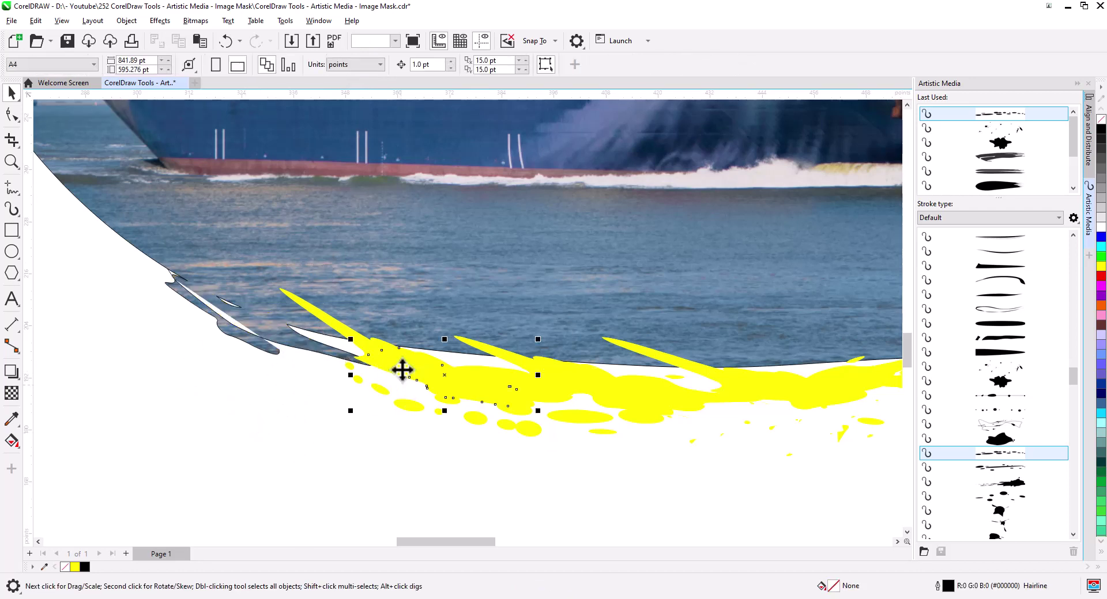
{"action": "left_click_drag", "start_coordinate": [402, 370], "coordinate": [330, 427]}
{"action": "key", "text": "Delete"}
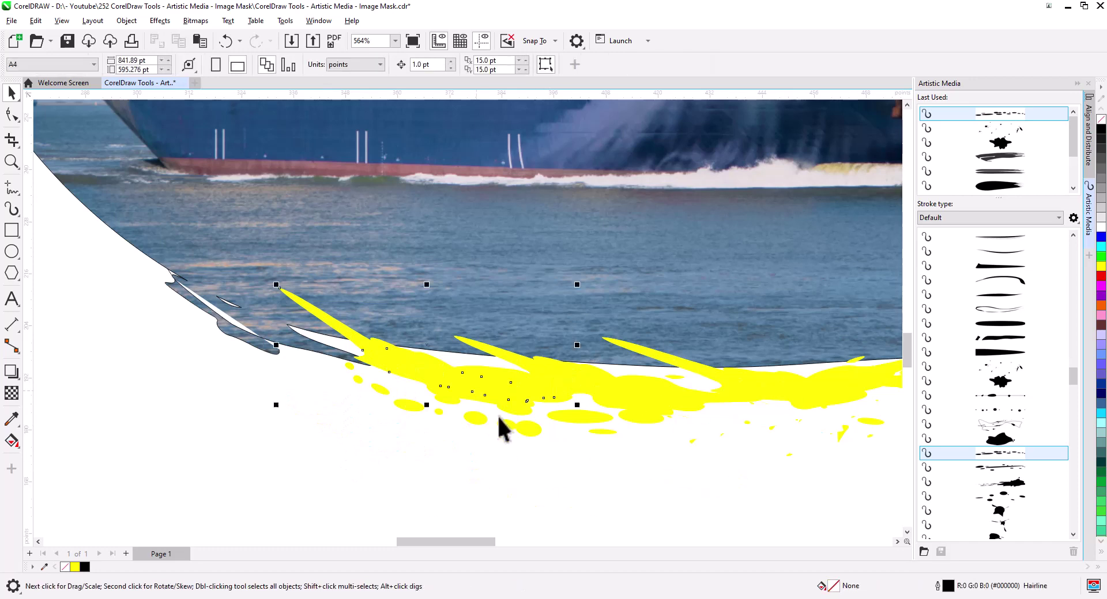
{"action": "key", "text": "Delete"}
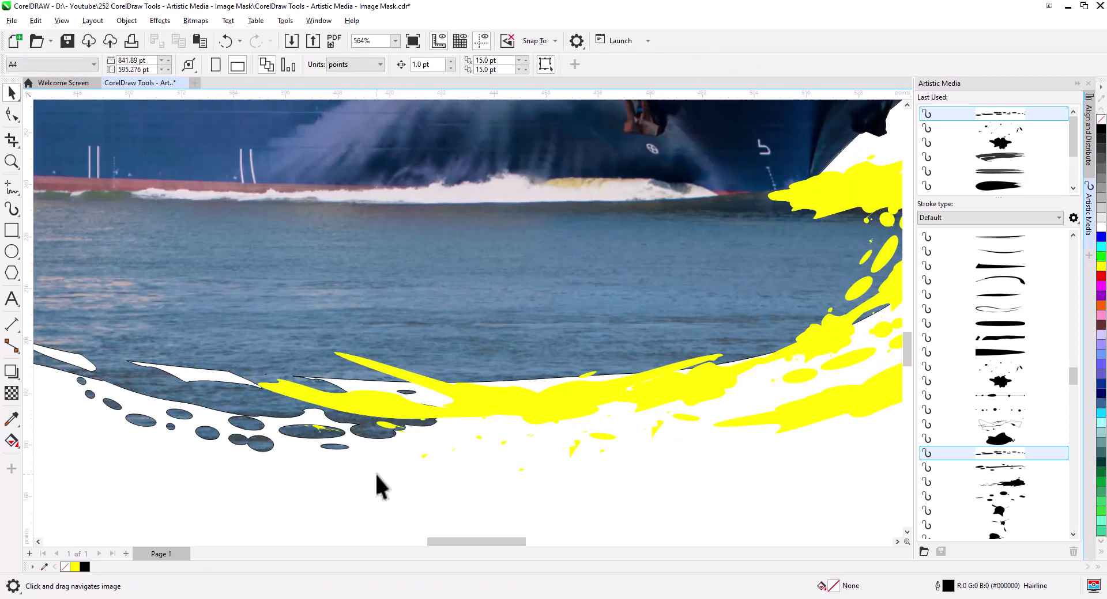
- Weld the small droplets and the next ink-blot pieces in the middle of the lower edge to the image mask
{"action": "scroll", "coordinate": [378, 484], "scroll_direction": "up", "scroll_amount": 2}
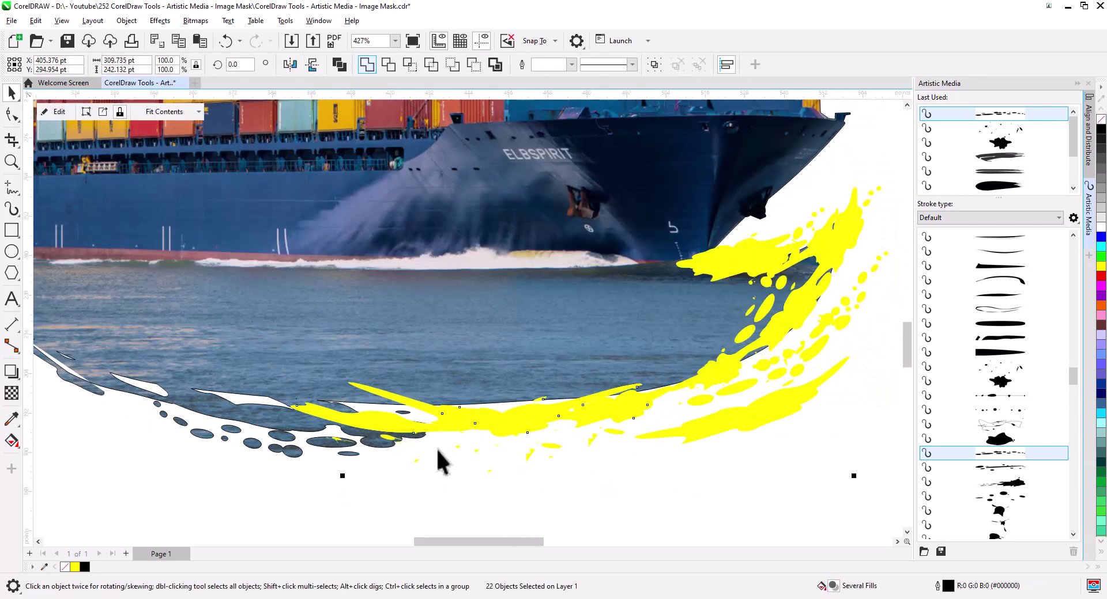
{"action": "left_click", "coordinate": [367, 64]}
{"action": "left_click", "coordinate": [392, 452]}
{"action": "left_click", "coordinate": [390, 438]}
{"action": "left_click", "coordinate": [381, 442], "text": "shift"}
{"action": "left_click", "coordinate": [367, 64]}
{"action": "left_click", "coordinate": [473, 490]}
{"action": "left_click", "coordinate": [476, 416]}
{"action": "left_click", "coordinate": [478, 438]}
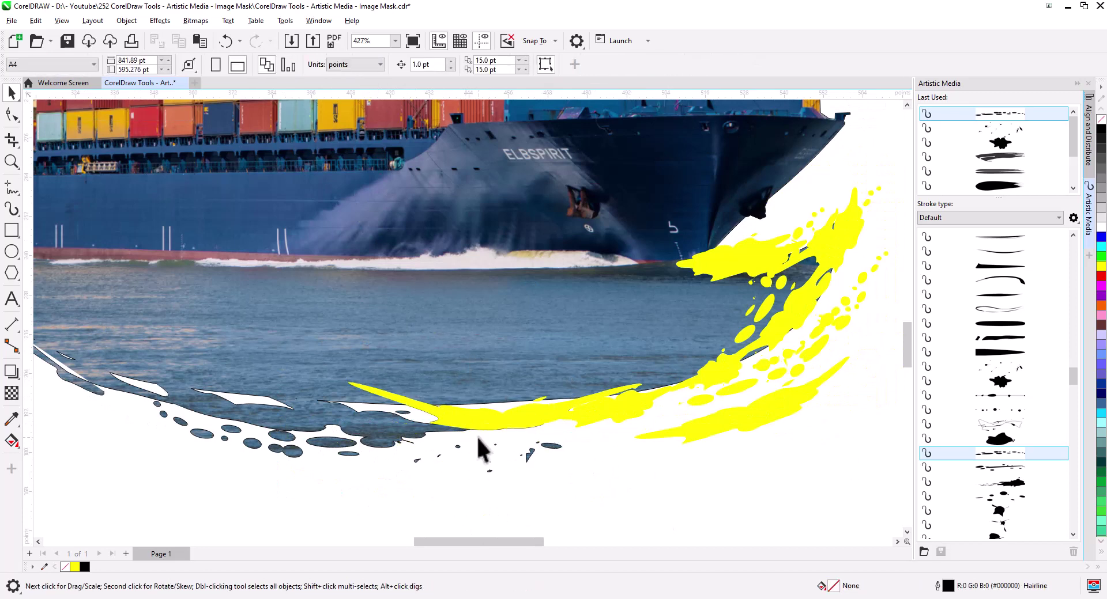
- Weld the remaining yellow ink-blot pieces at the middle of the lower edge to the image mask
{"action": "left_click", "coordinate": [596, 416]}
{"action": "left_click", "coordinate": [541, 399], "text": "shift"}
{"action": "left_click", "coordinate": [445, 276], "text": "shift"}
{"action": "left_click", "coordinate": [367, 65]}
- Weld the yellow splatter pieces beside the bow and along the right part of the lower edge to the image mask
{"action": "left_click_drag", "start_coordinate": [691, 420], "coordinate": [488, 441]}
{"action": "left_click_drag", "start_coordinate": [424, 479], "coordinate": [461, 228]}
{"action": "left_click", "coordinate": [367, 64]}
{"action": "left_click", "coordinate": [407, 212], "text": "shift"}
{"action": "left_click", "coordinate": [367, 64]}
{"action": "left_click", "coordinate": [367, 64]}
{"action": "left_click", "coordinate": [407, 212], "text": "shift"}
{"action": "left_click", "coordinate": [367, 65]}
- Weld the remaining yellow splatter blot and droplets at the mask's right edge to the image mask
{"action": "left_click_drag", "start_coordinate": [709, 444], "coordinate": [461, 194]}
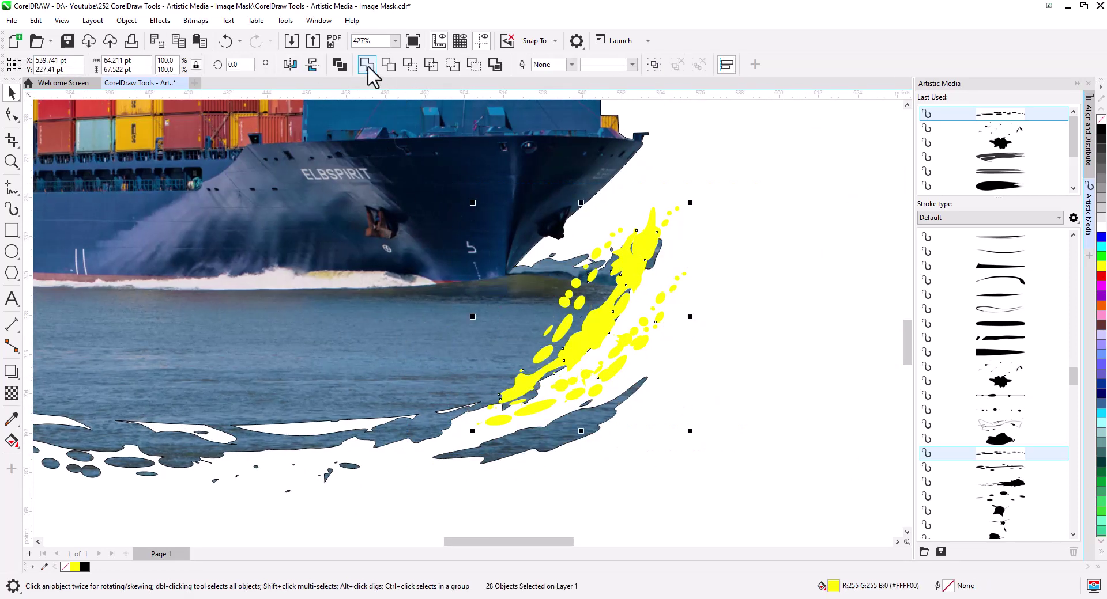
{"action": "left_click", "coordinate": [367, 66]}
{"action": "left_click", "coordinate": [406, 212], "text": "shift"}
{"action": "left_click", "coordinate": [367, 65]}
- Delete the stray nodes and tiny leftover subpaths around the splatter on the right part of the mask edge
{"action": "scroll", "coordinate": [563, 367], "scroll_direction": "up", "scroll_amount": 2}
{"action": "left_click", "coordinate": [12, 114]}
{"action": "left_click_drag", "start_coordinate": [628, 115], "coordinate": [600, 317]}
{"action": "key", "text": "Delete"}
{"action": "key", "text": "Delete"}
{"action": "left_click_drag", "start_coordinate": [524, 425], "coordinate": [509, 354]}
{"action": "scroll", "coordinate": [583, 249], "scroll_direction": "up", "scroll_amount": 2}
{"action": "left_click_drag", "start_coordinate": [509, 354], "coordinate": [580, 257]}
{"action": "key", "text": "Delete"}
{"action": "scroll", "coordinate": [580, 257], "scroll_direction": "down", "scroll_amount": 1}
{"action": "left_click_drag", "start_coordinate": [457, 385], "coordinate": [535, 258]}
{"action": "left_click_drag", "start_coordinate": [513, 369], "coordinate": [295, 275]}
{"action": "key", "text": "Delete"}
{"action": "key", "text": "Delete"}
{"action": "left_click_drag", "start_coordinate": [315, 530], "coordinate": [422, 377]}
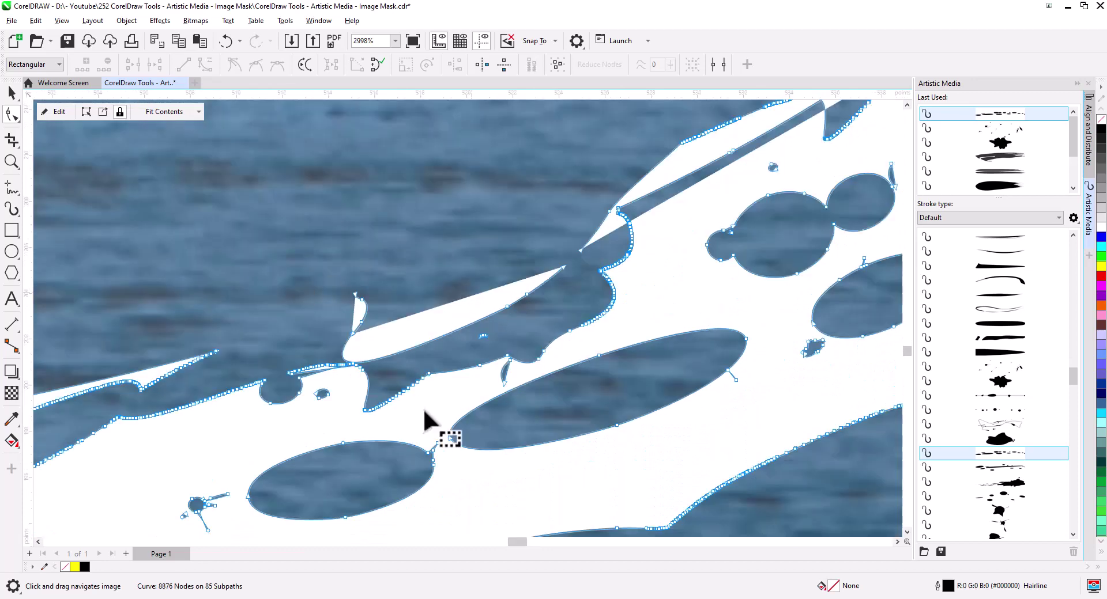
{"action": "key", "text": "Delete"}
- Draw a closed freehand shape over the white gaps at the middle of the lower edge and weld it to the mask
{"action": "scroll", "coordinate": [447, 299], "scroll_direction": "down", "scroll_amount": 3}
{"action": "left_click_drag", "start_coordinate": [341, 316], "coordinate": [536, 307]}
{"action": "left_click", "coordinate": [11, 187]}
{"action": "left_click_drag", "start_coordinate": [650, 288], "coordinate": [758, 256]}
{"action": "mouse_move", "coordinate": [758, 256]}
{"action": "left_mouse_down"}
{"action": "mouse_move", "coordinate": [453, 341]}
{"action": "mouse_move", "coordinate": [758, 256]}
{"action": "left_mouse_up"}
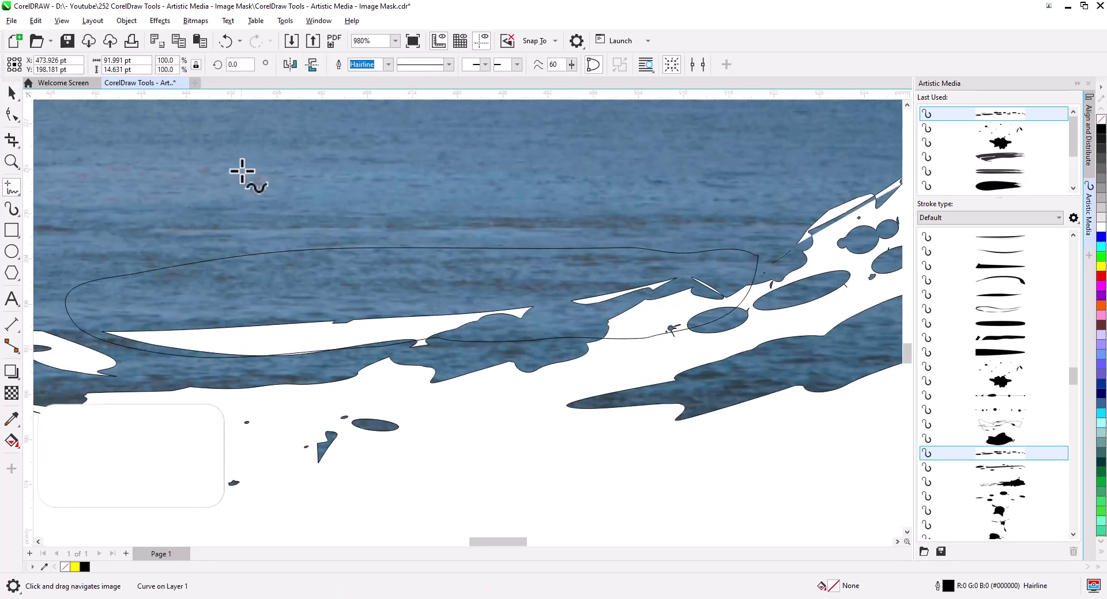
{"action": "key", "text": "space"}
{"action": "left_click", "coordinate": [242, 171], "text": "shift"}
{"action": "left_click", "coordinate": [245, 357]}
{"action": "left_click_drag", "start_coordinate": [425, 351], "coordinate": [564, 284]}
{"action": "key", "text": "F10"}
- Draw closed freehand shapes over the white gaps at the left of the lower edge and weld them to the mask
{"action": "key", "text": "space"}
{"action": "scroll", "coordinate": [564, 284], "scroll_direction": "down", "scroll_amount": 3}
{"action": "scroll", "coordinate": [336, 320], "scroll_direction": "up", "scroll_amount": 3}
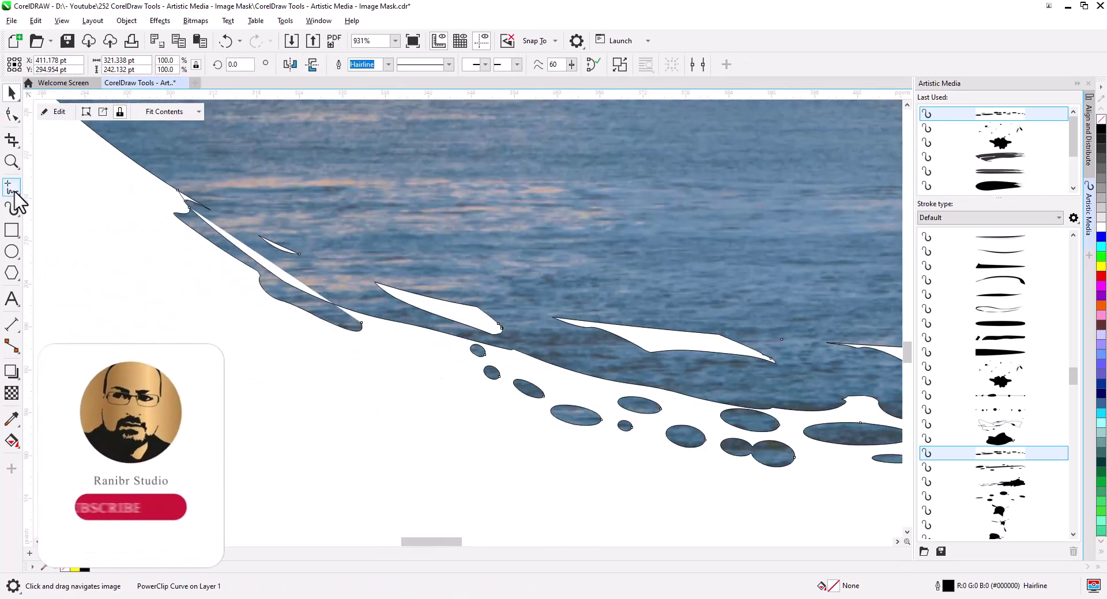
{"action": "left_click_drag", "start_coordinate": [150, 149], "coordinate": [168, 173]}
{"action": "key", "text": "space"}
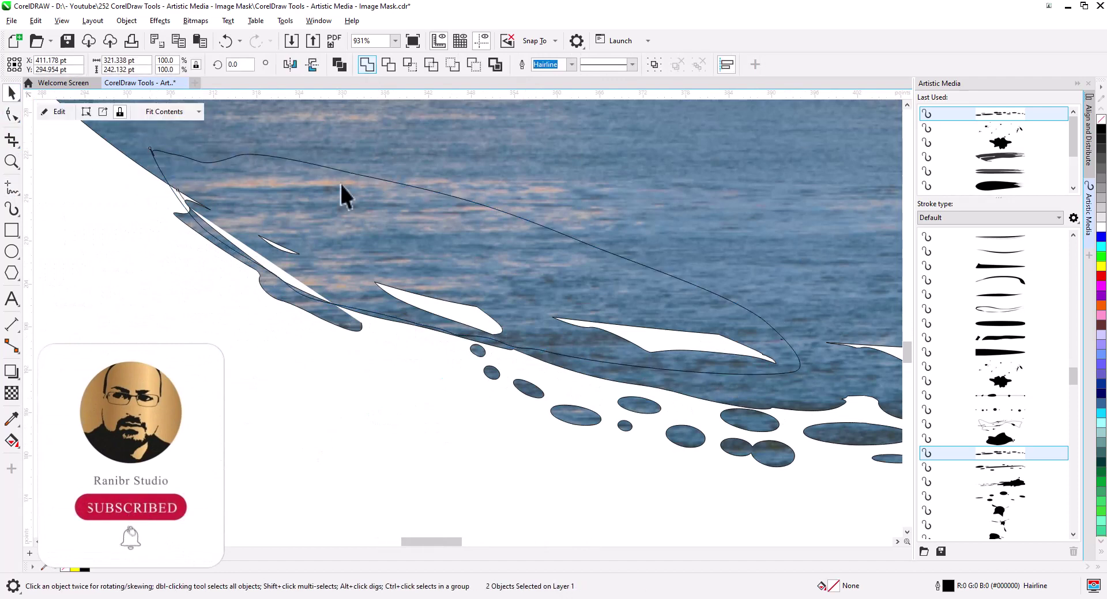
{"action": "scroll", "coordinate": [304, 358], "scroll_direction": "up", "scroll_amount": 3}
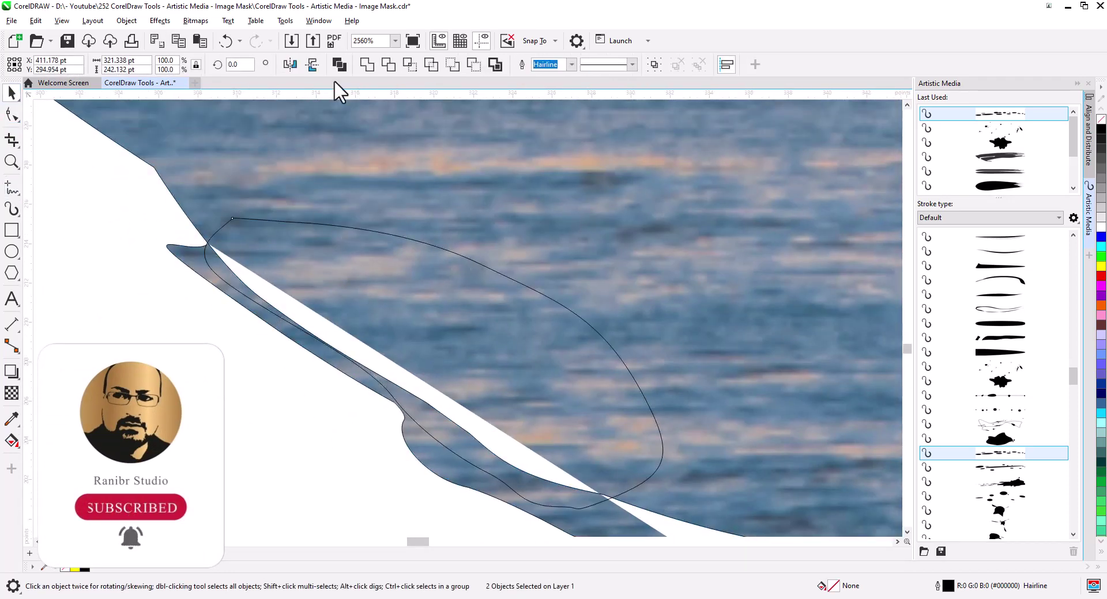
{"action": "left_click", "coordinate": [367, 64]}
{"action": "scroll", "coordinate": [469, 305], "scroll_direction": "down", "scroll_amount": 3}
- Remove excess nodes around the white sliver at the left of the lower edge, undoing the last node edit
{"action": "key", "text": "F10"}
{"action": "scroll", "coordinate": [472, 349], "scroll_direction": "up", "scroll_amount": 3}
{"action": "double_click", "coordinate": [474, 341]}
{"action": "double_click", "coordinate": [522, 365]}
{"action": "double_click", "coordinate": [567, 370]}
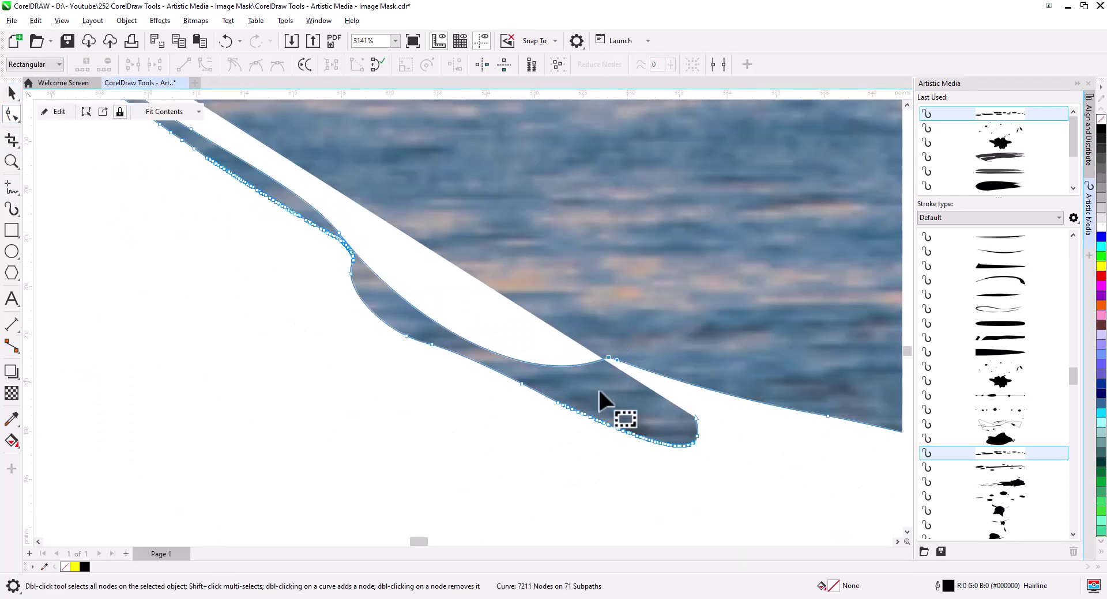
{"action": "left_click_drag", "start_coordinate": [358, 239], "coordinate": [512, 346]}
{"action": "double_click", "coordinate": [494, 340]}
{"action": "key", "text": "ctrl+z"}
- Break the image mask's PowerClip curve apart and deselect the pieces
{"action": "scroll", "coordinate": [161, 195], "scroll_direction": "down", "scroll_amount": 6}
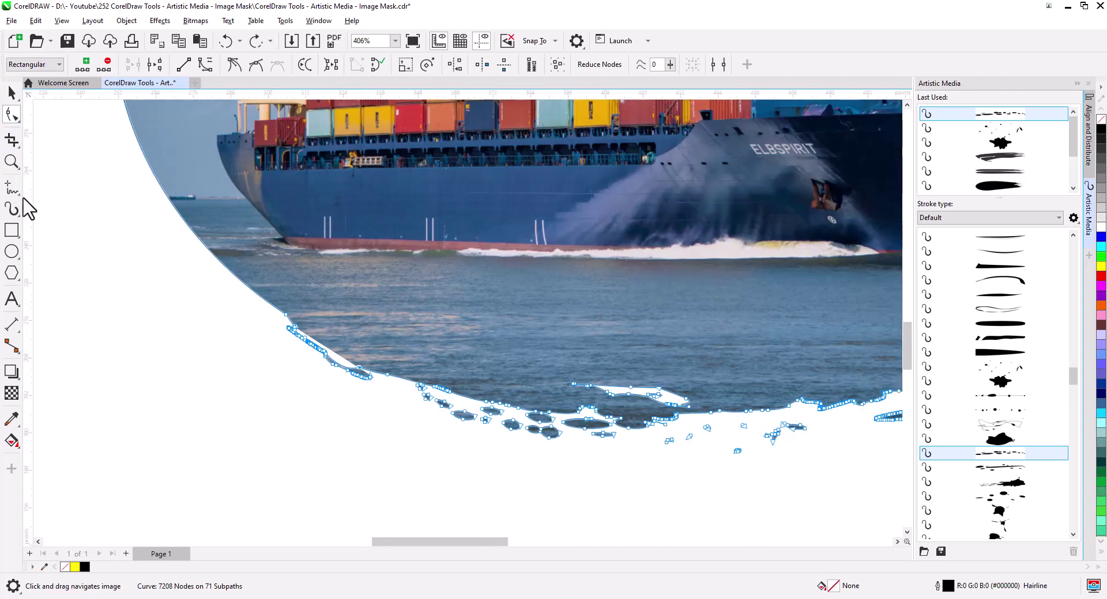
{"action": "right_click", "coordinate": [536, 375]}
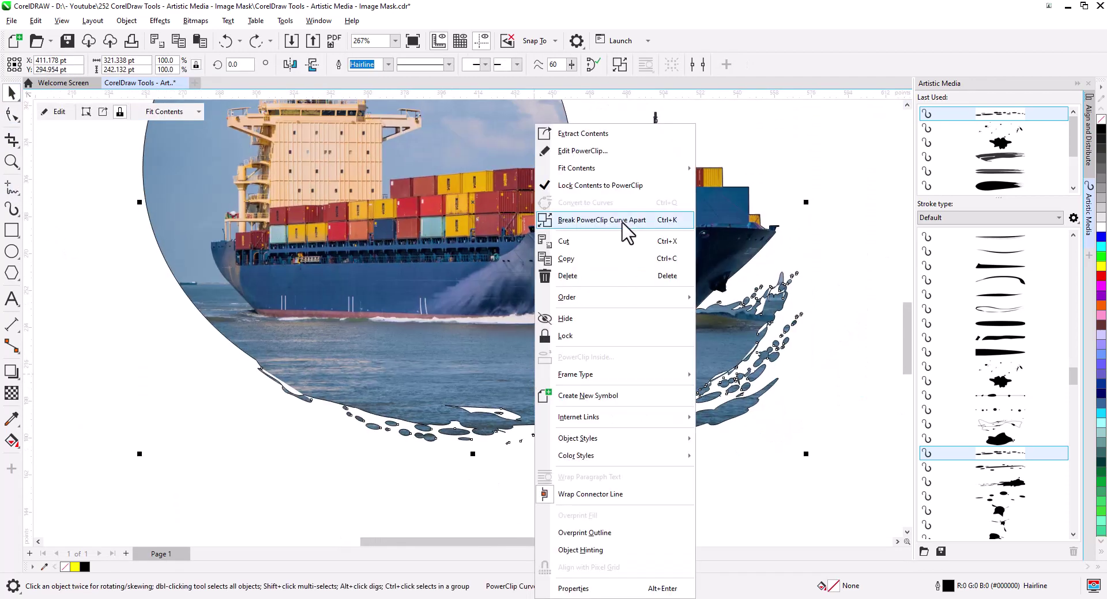
{"action": "left_click", "coordinate": [515, 497]}
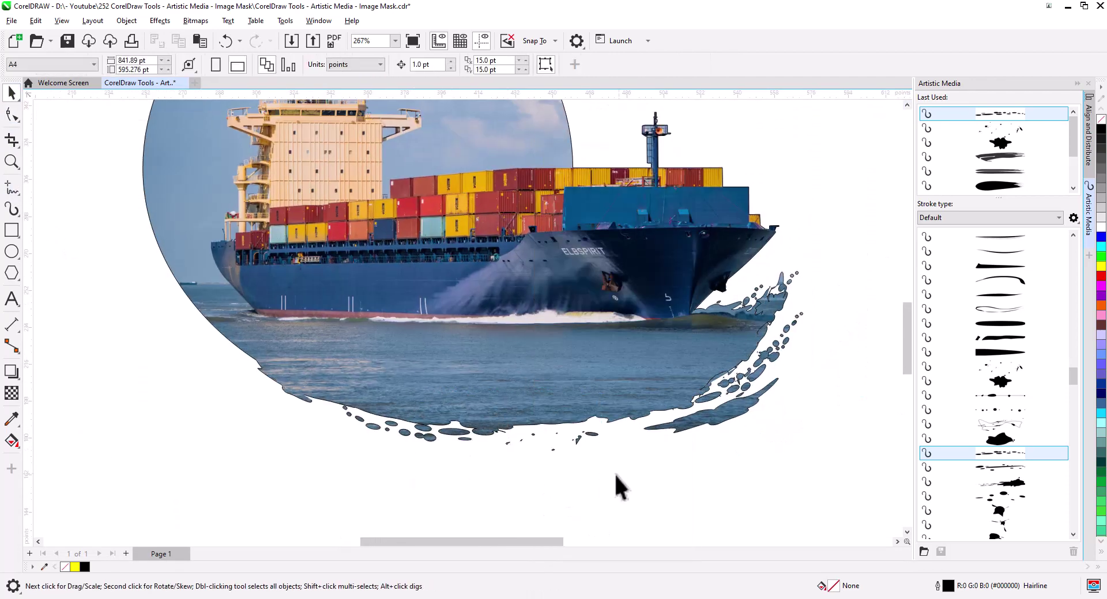
- Clean up the stray nodes and spikes along the middle of the main mask piece's lower edge
{"action": "scroll", "coordinate": [719, 392], "scroll_direction": "up", "scroll_amount": 5}
{"action": "left_click_drag", "start_coordinate": [745, 245], "coordinate": [653, 323]}
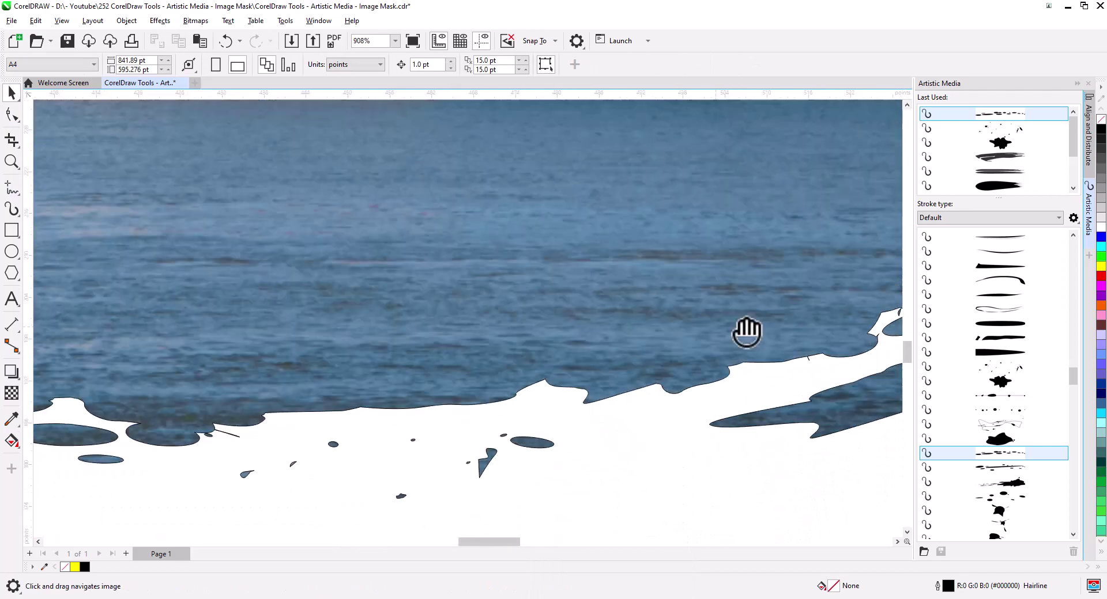
{"action": "left_click_drag", "start_coordinate": [746, 331], "coordinate": [968, 291]}
{"action": "left_click", "coordinate": [466, 397]}
{"action": "key", "text": "F10"}
{"action": "scroll", "coordinate": [461, 404], "scroll_direction": "up", "scroll_amount": 1}
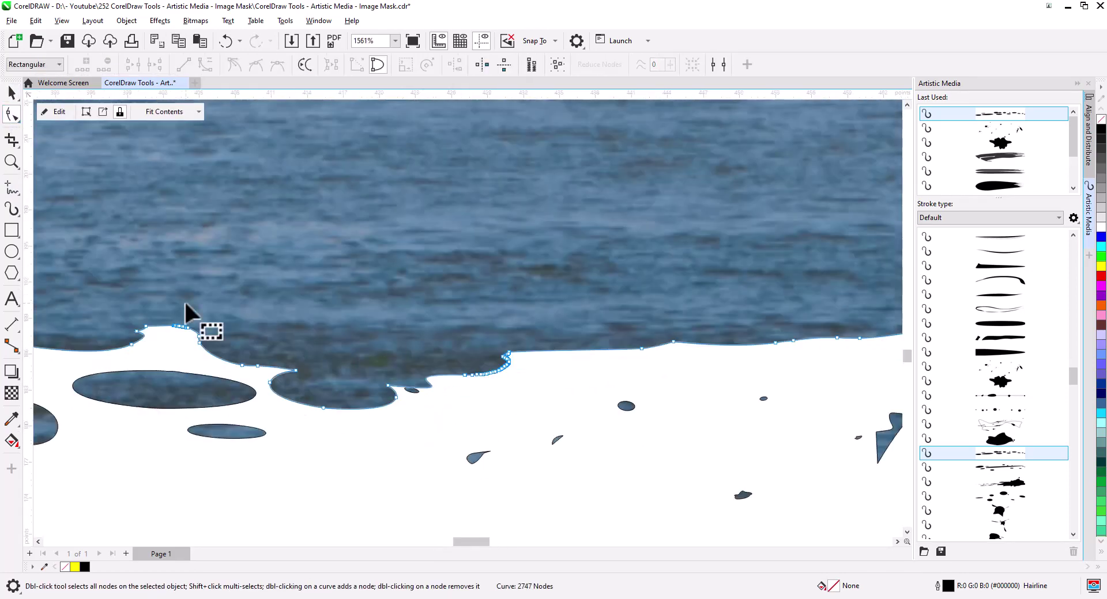
{"action": "scroll", "coordinate": [186, 312], "scroll_direction": "down", "scroll_amount": 3}
{"action": "key", "text": "space"}
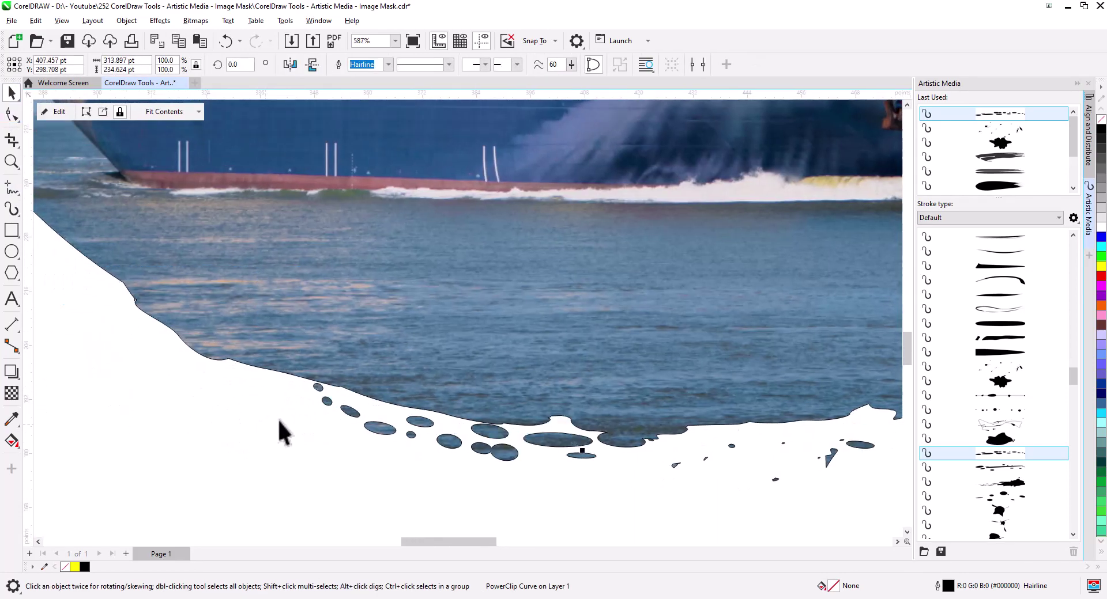
- Place a rotated copy of the ink-blot piece from the lower right over the small droplets at the middle of the lower edge
{"action": "scroll", "coordinate": [279, 421], "scroll_direction": "down", "scroll_amount": 2}
{"action": "left_click_drag", "start_coordinate": [698, 411], "coordinate": [559, 433]}
{"action": "right_click", "coordinate": [559, 432]}
{"action": "left_click", "coordinate": [562, 426]}
{"action": "left_click_drag", "start_coordinate": [479, 387], "coordinate": [485, 375]}
{"action": "left_click", "coordinate": [571, 422]}
{"action": "mouse_move", "coordinate": [744, 496]}
{"action": "left_mouse_down"}
{"action": "mouse_move", "coordinate": [485, 485]}
{"action": "mouse_move", "coordinate": [355, 298]}
{"action": "left_mouse_up"}
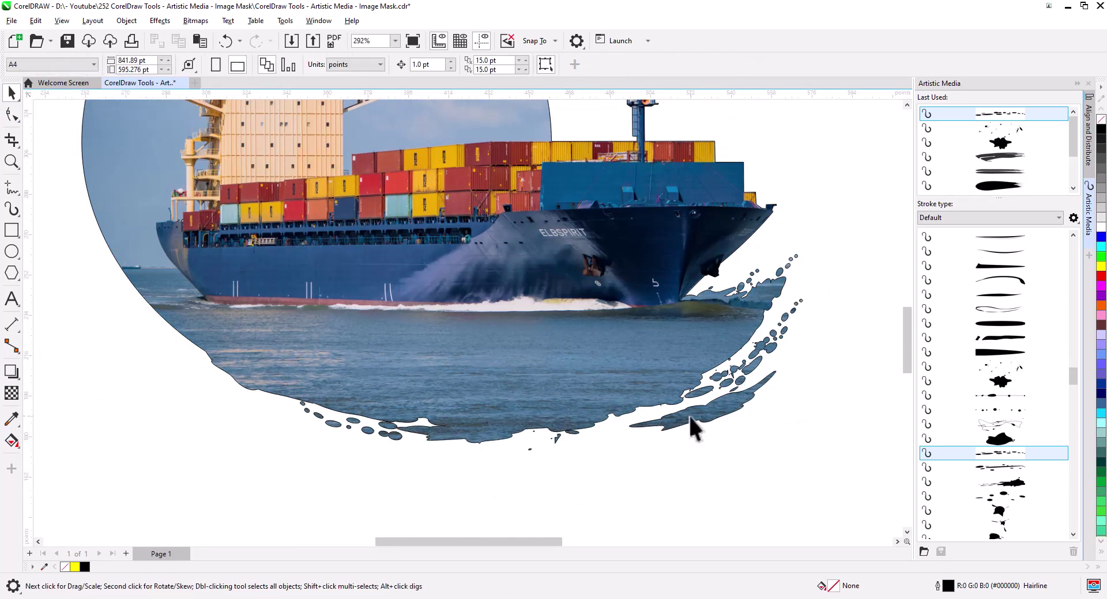
- Place another copy of the lower-right ink-blot piece on the lower edge and rotate it to about 346 degrees to follow the curve
{"action": "left_click_drag", "start_coordinate": [690, 417], "coordinate": [549, 442]}
{"action": "left_click", "coordinate": [587, 468]}
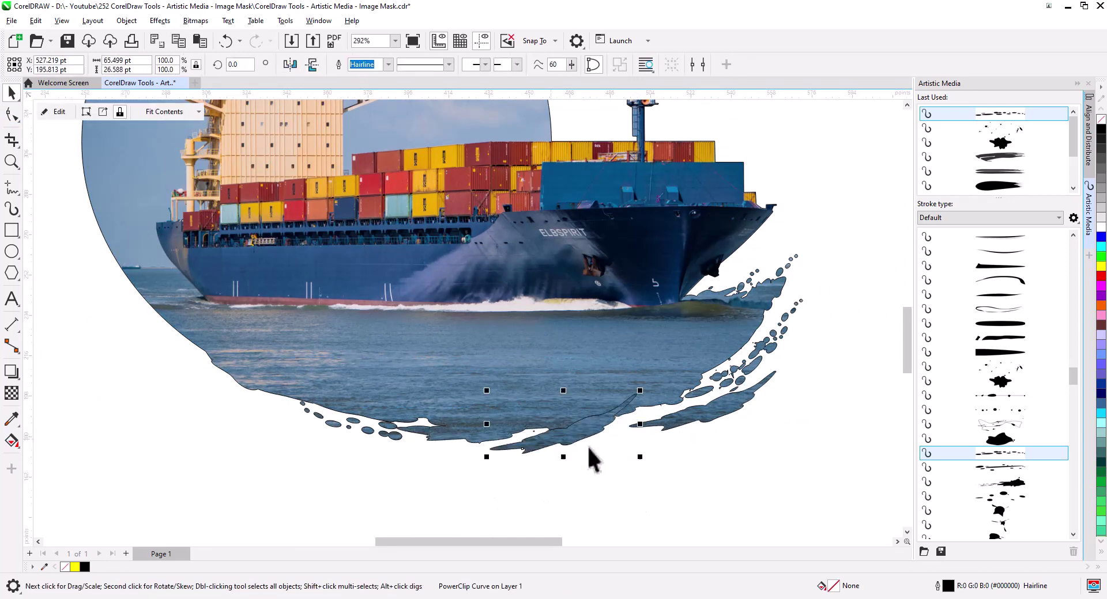
{"action": "left_click", "coordinate": [582, 437]}
{"action": "left_click_drag", "start_coordinate": [638, 457], "coordinate": [618, 476]}
{"action": "left_click", "coordinate": [579, 432]}
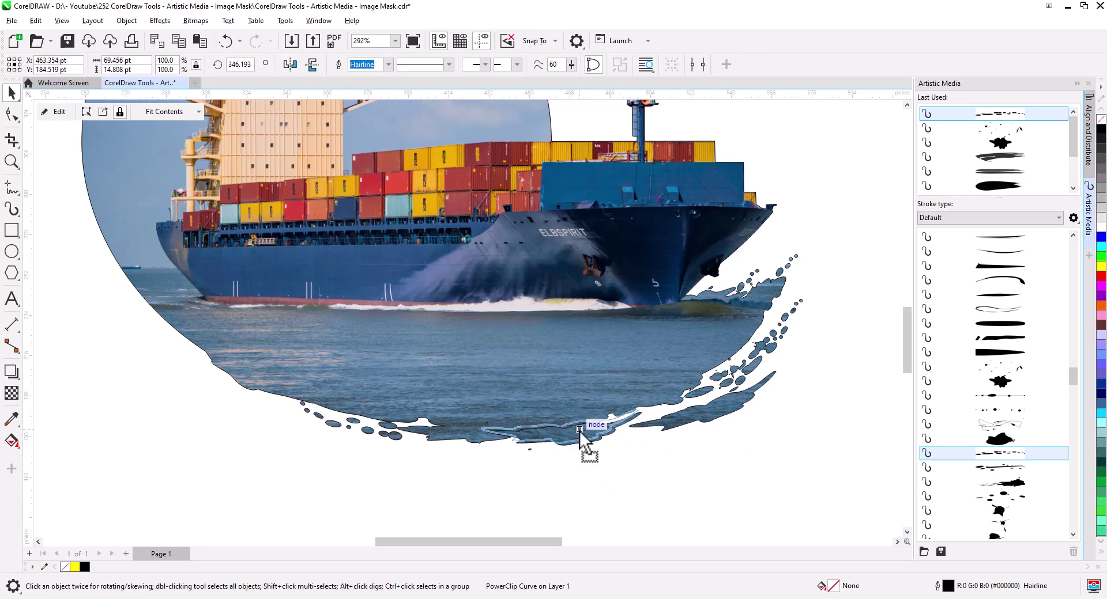
- Move the original lower-right ink-blot piece slightly left so it joins the copied blots along the mask edge
{"action": "left_click_drag", "start_coordinate": [683, 420], "coordinate": [659, 421]}
{"action": "left_click", "coordinate": [735, 463]}
{"action": "left_click", "coordinate": [711, 475]}
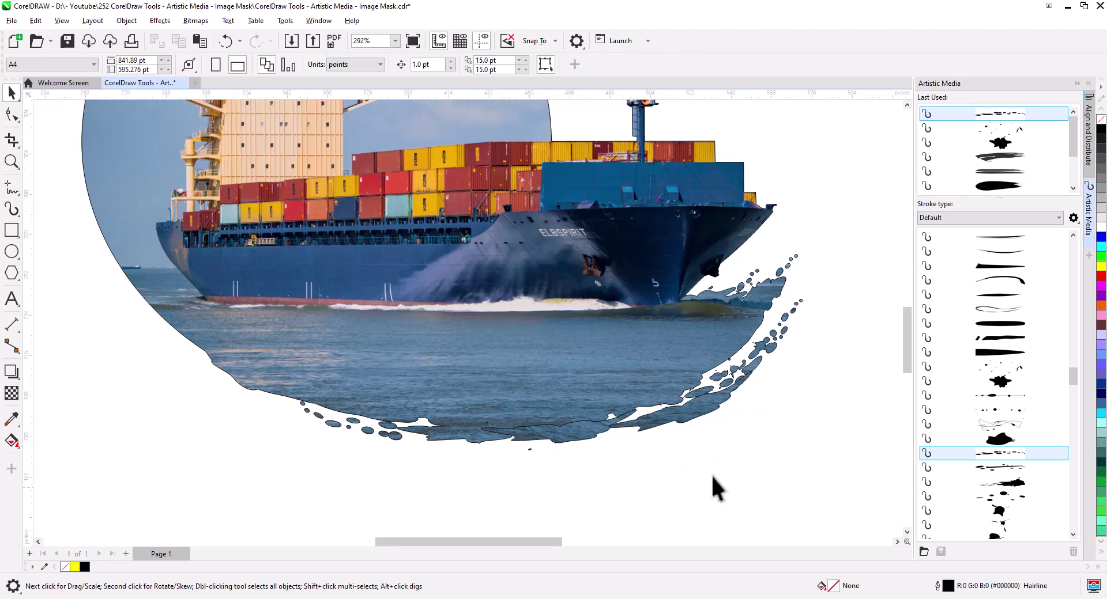
- Weld the ink-blot copies and the surrounding splatter droplets to the image mask and remove its outline
{"action": "left_click_drag", "start_coordinate": [403, 367], "coordinate": [406, 369]}
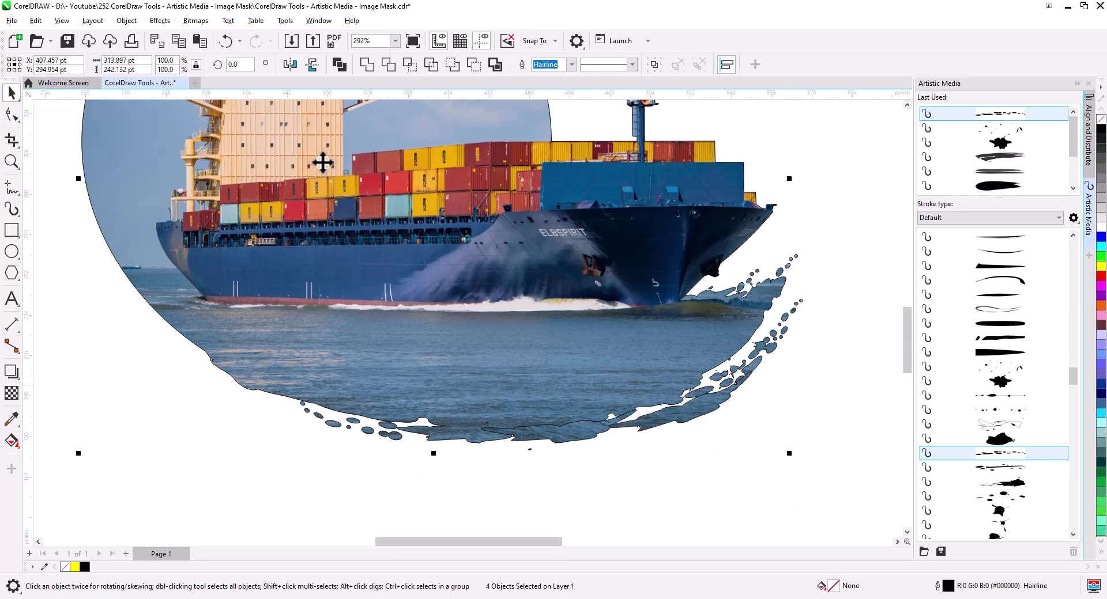
{"action": "left_click", "coordinate": [491, 506]}
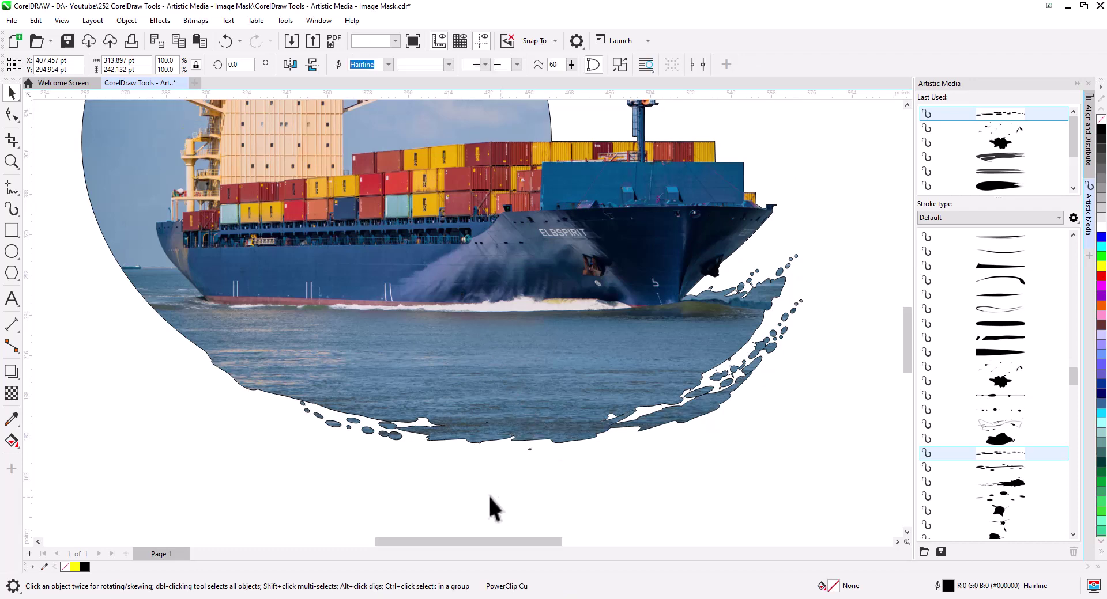
{"action": "left_click_drag", "start_coordinate": [705, 436], "coordinate": [574, 469]}
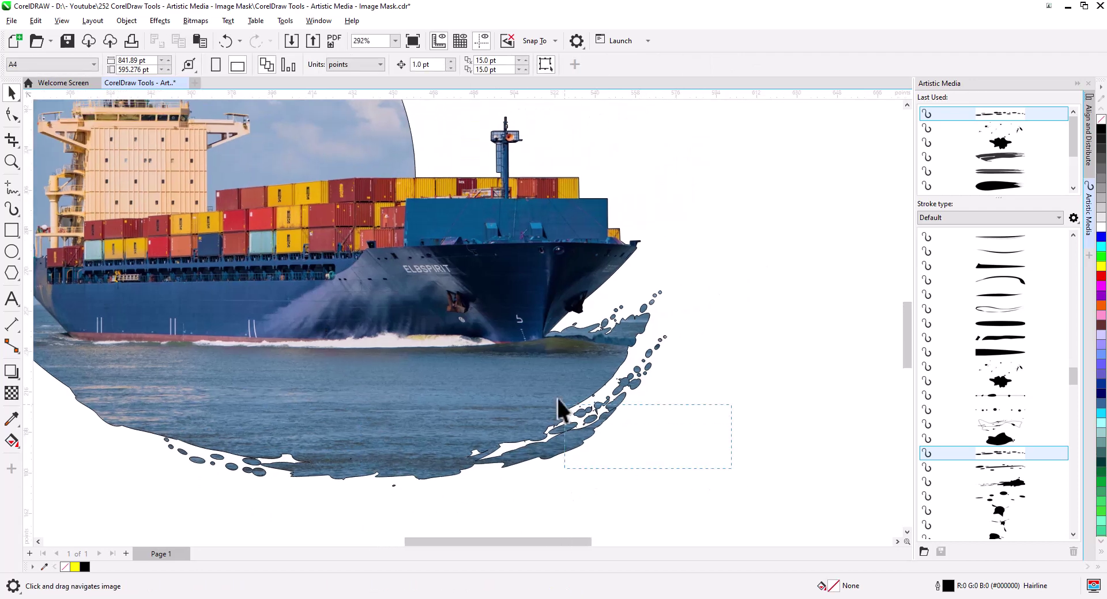
{"action": "left_click", "coordinate": [490, 395], "text": "shift"}
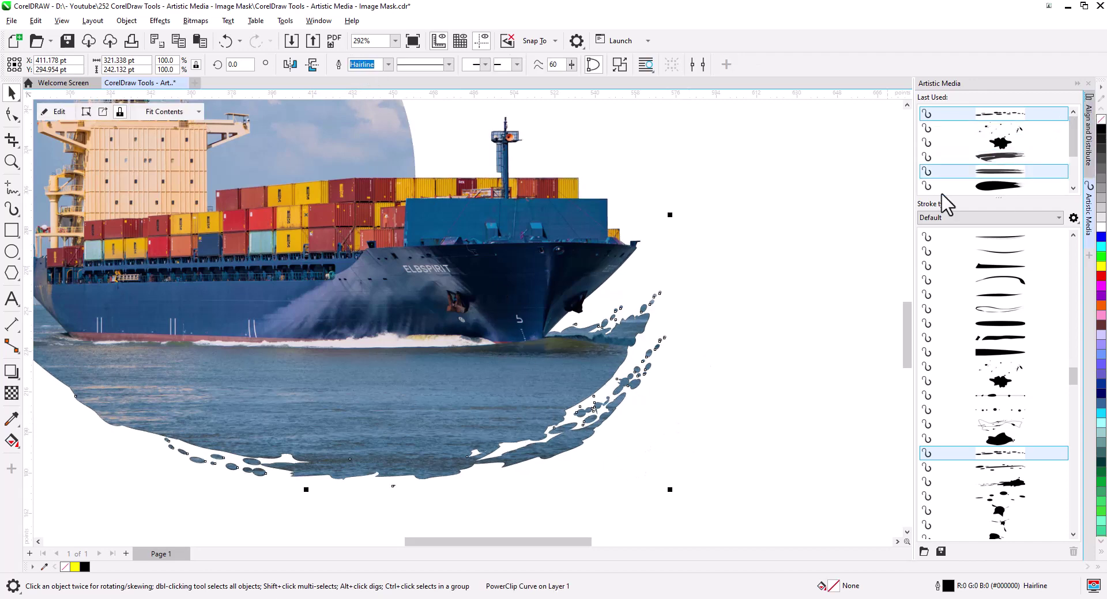
{"action": "left_click", "coordinate": [464, 410]}
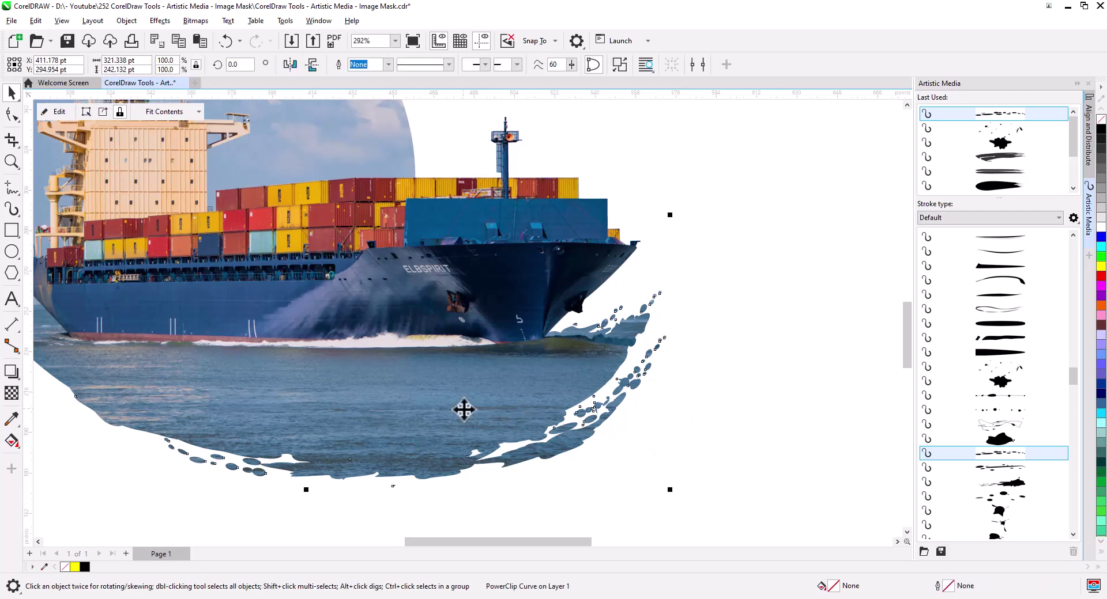
- Delete the nodes of the small stray droplet below the middle of the mask's lower edge
{"action": "left_click_drag", "start_coordinate": [403, 494], "coordinate": [493, 462]}
{"action": "left_click", "coordinate": [11, 115]}
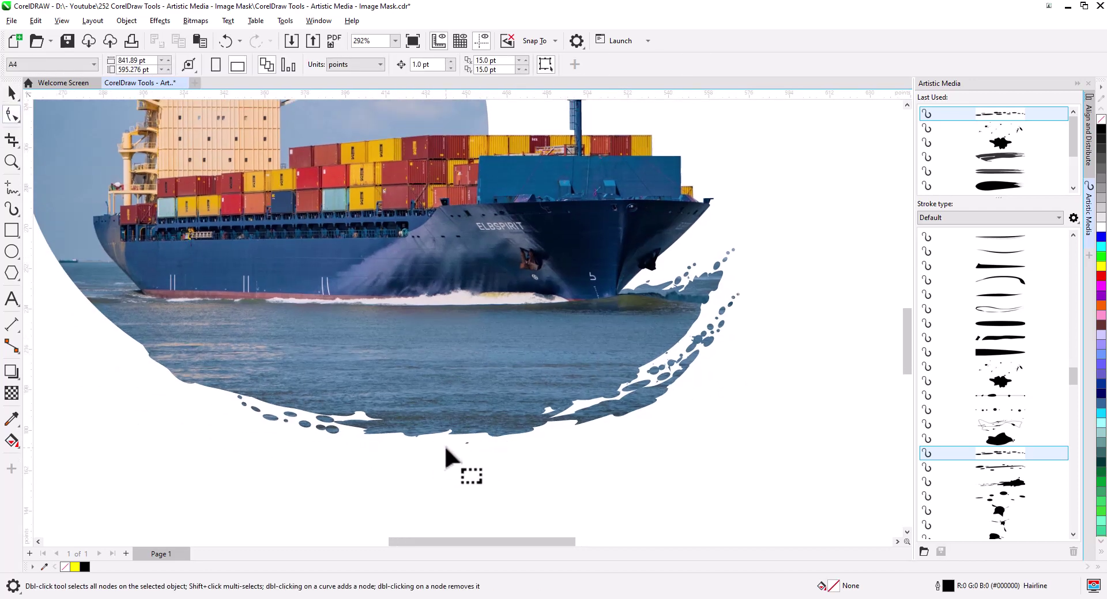
{"action": "scroll", "coordinate": [445, 446], "scroll_direction": "up", "scroll_amount": 5}
{"action": "left_click", "coordinate": [468, 425]}
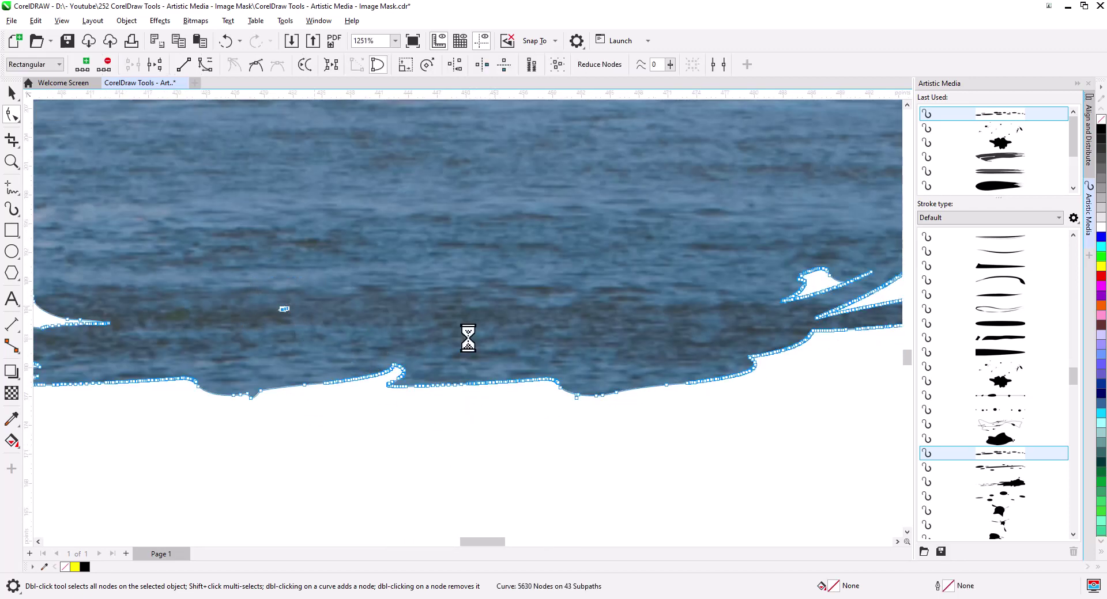
{"action": "scroll", "coordinate": [478, 404], "scroll_direction": "down", "scroll_amount": 7}
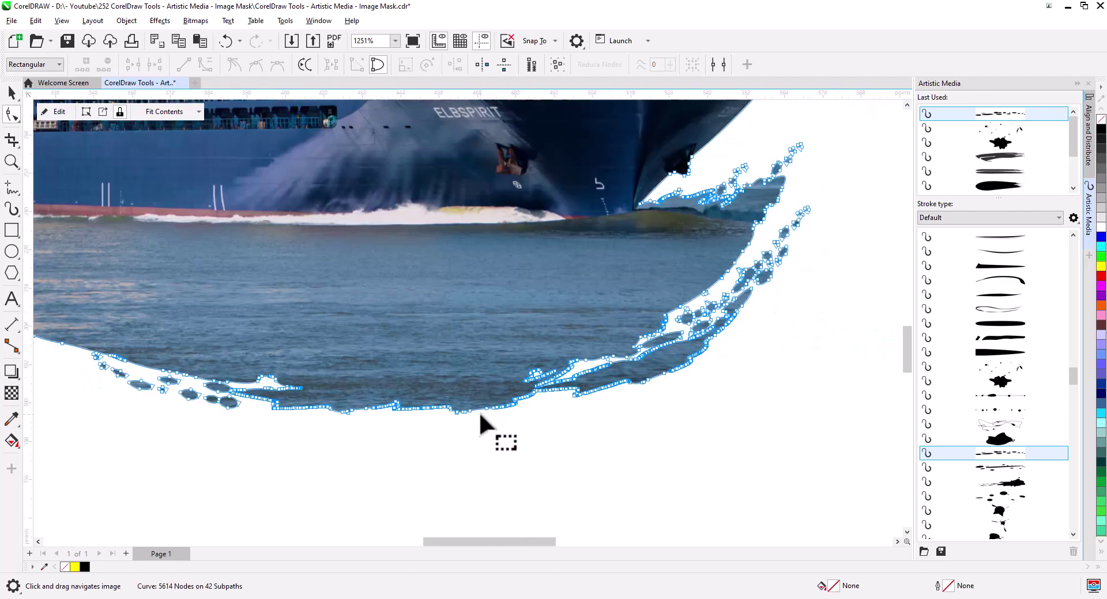
{"action": "left_click", "coordinate": [13, 97]}
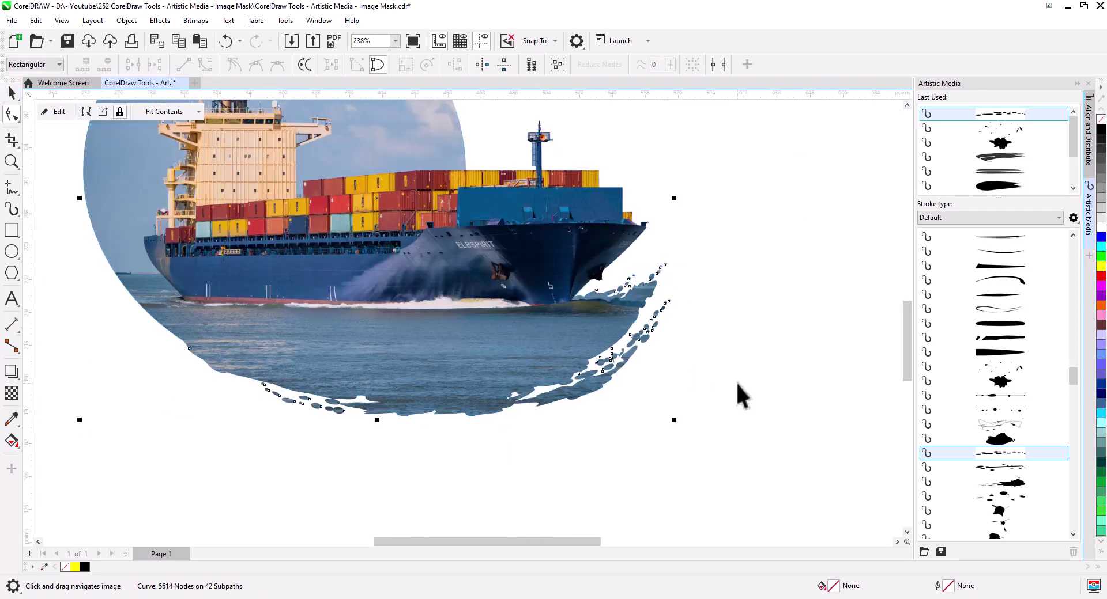
{"action": "left_click", "coordinate": [735, 382]}
- Draw a circle around the mask's round upper part, align it to the left edge, and resize it to about 233 pt
{"action": "scroll", "coordinate": [580, 391], "scroll_direction": "down", "scroll_amount": 2}
{"action": "left_click_drag", "start_coordinate": [579, 394], "coordinate": [581, 414]}
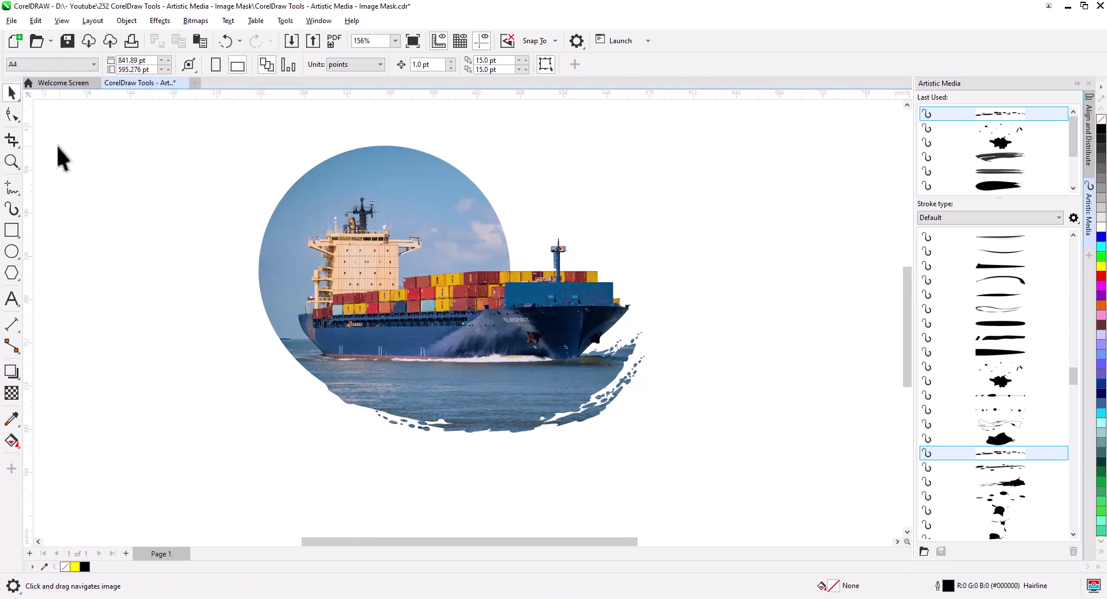
{"action": "left_click", "coordinate": [11, 252]}
{"action": "left_click_drag", "start_coordinate": [316, 387], "coordinate": [626, 133]}
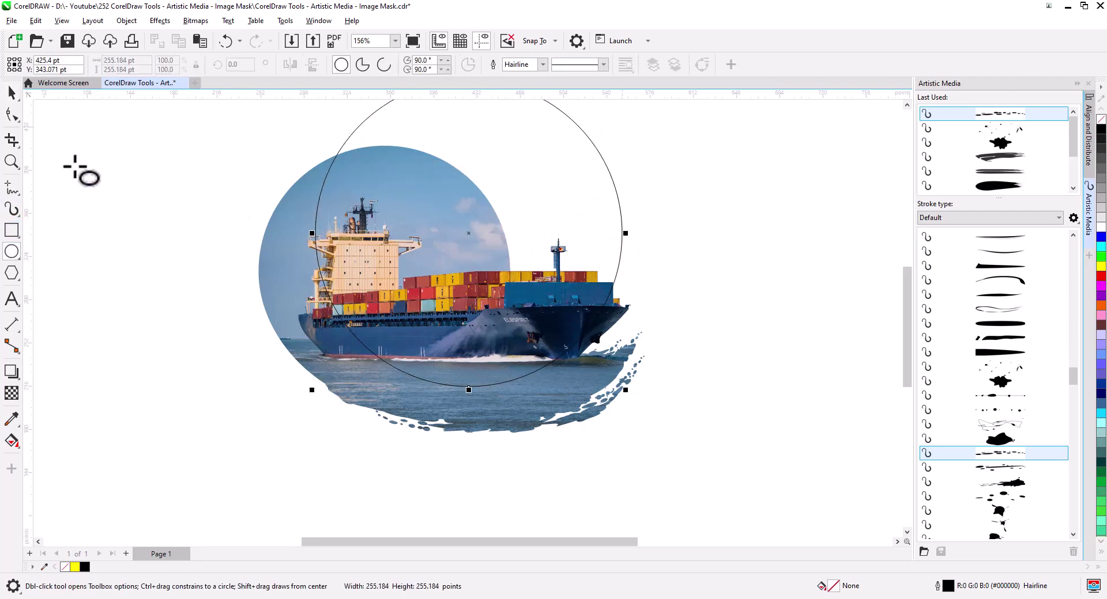
{"action": "left_click_drag", "start_coordinate": [508, 189], "coordinate": [449, 220]}
{"action": "left_click_drag", "start_coordinate": [552, 329], "coordinate": [545, 375]}
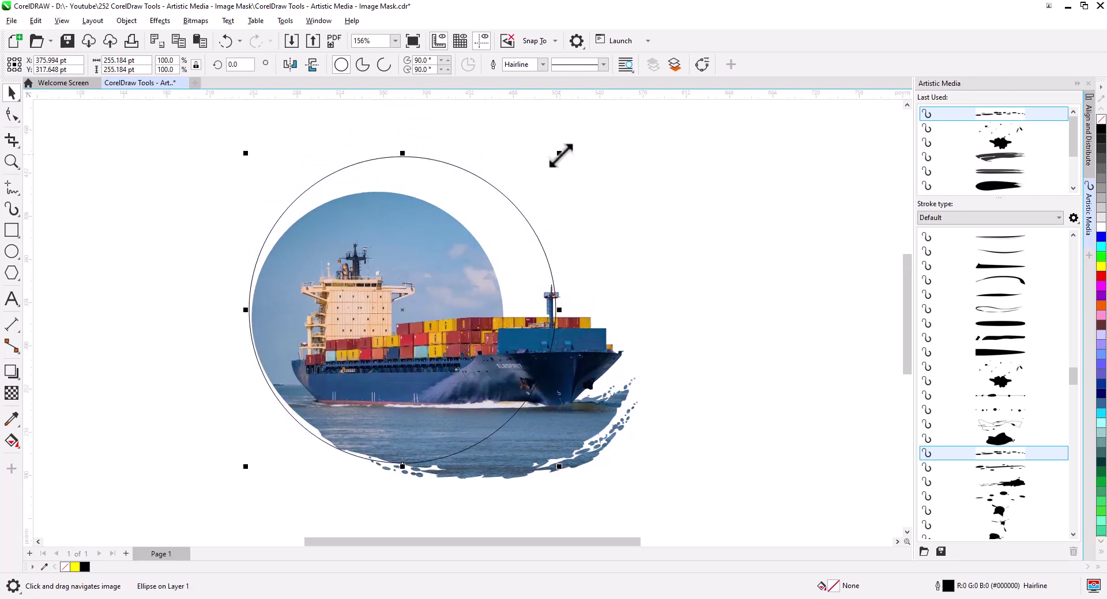
{"action": "left_click_drag", "start_coordinate": [560, 156], "coordinate": [538, 178]}
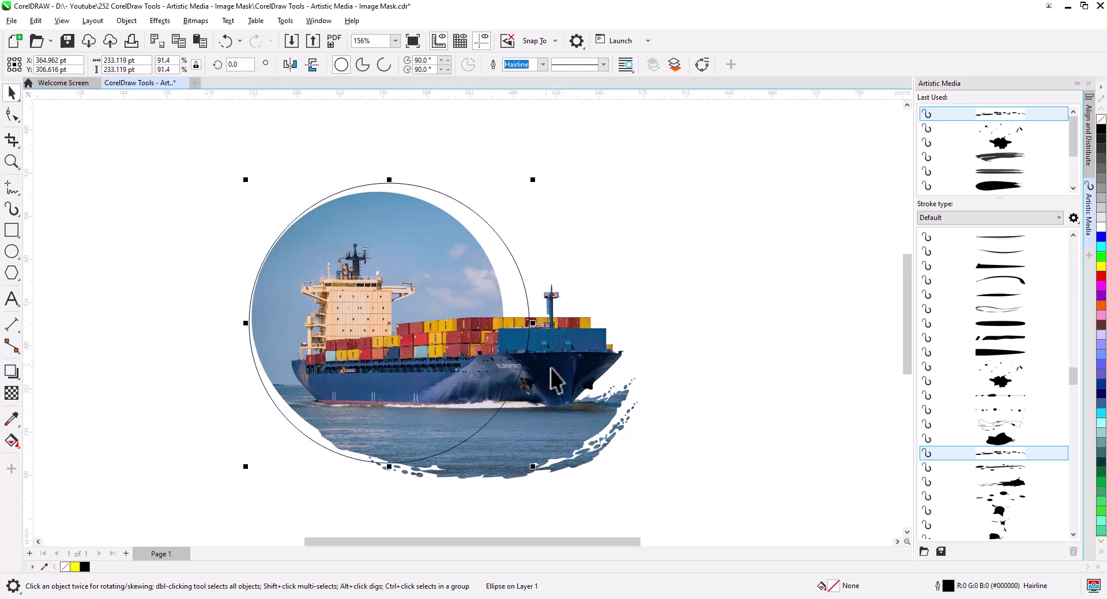
- Weld the new circle to the image mask and deselect the result
{"action": "left_click", "coordinate": [502, 294], "text": "shift"}
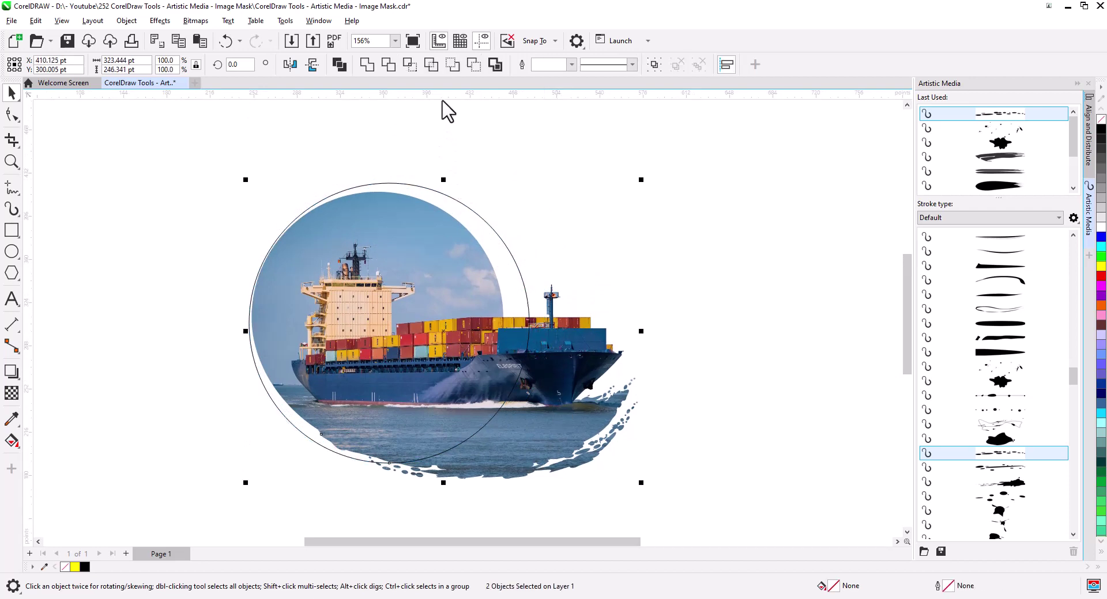
{"action": "left_click", "coordinate": [366, 64]}
{"action": "left_click", "coordinate": [724, 253]}
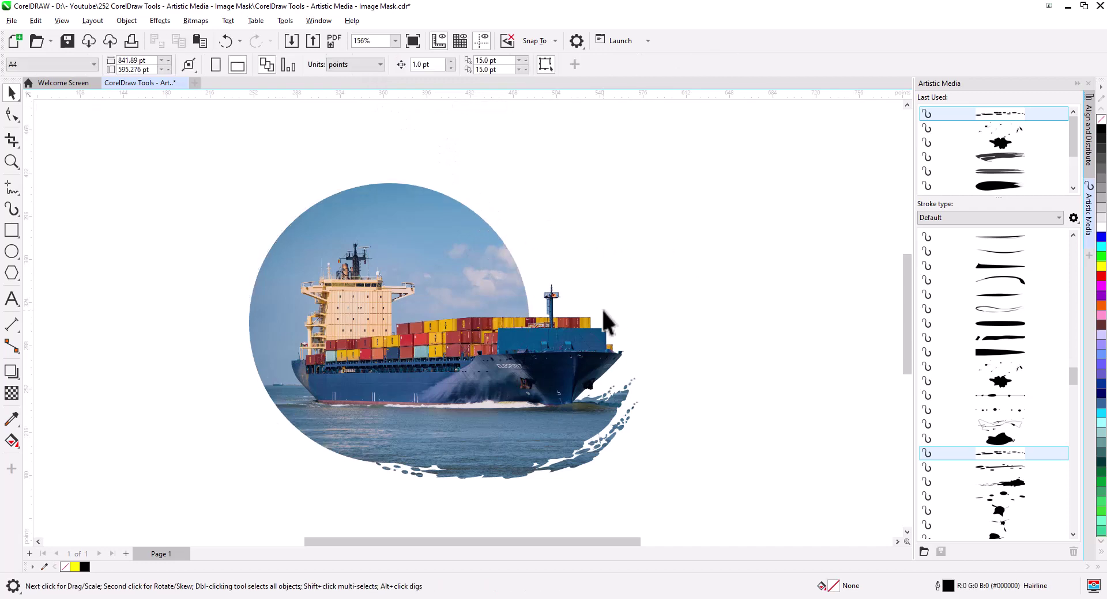
- Open the image mask's PowerClip contents for editing and launch the Image Adjustment Lab on the ship photo with its adjustments reset
{"action": "scroll", "coordinate": [529, 385], "scroll_direction": "up", "scroll_amount": 2}
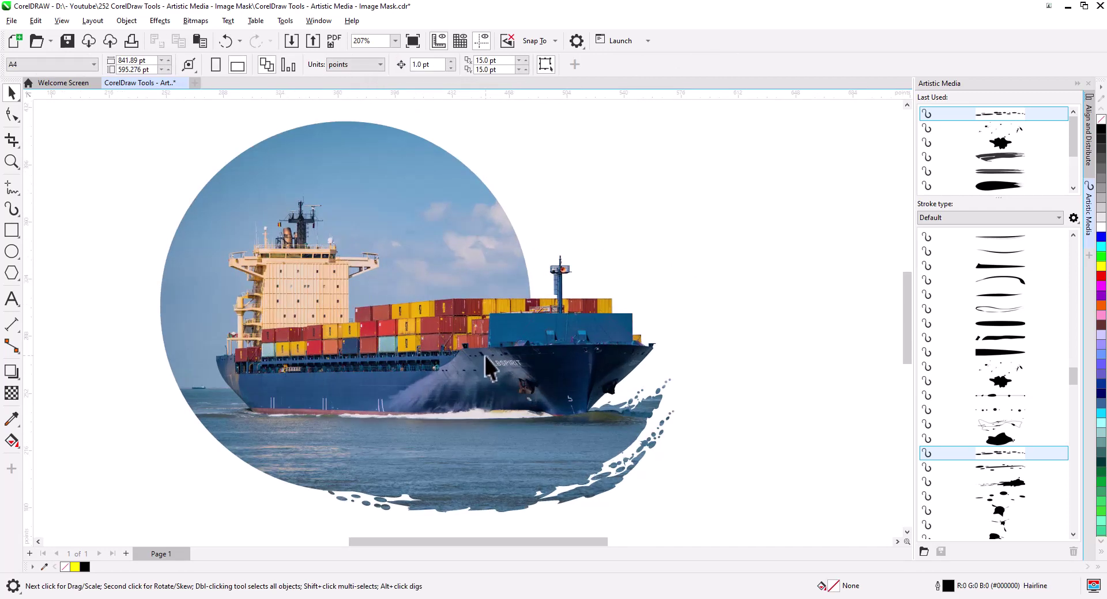
{"action": "left_click", "coordinate": [379, 312]}
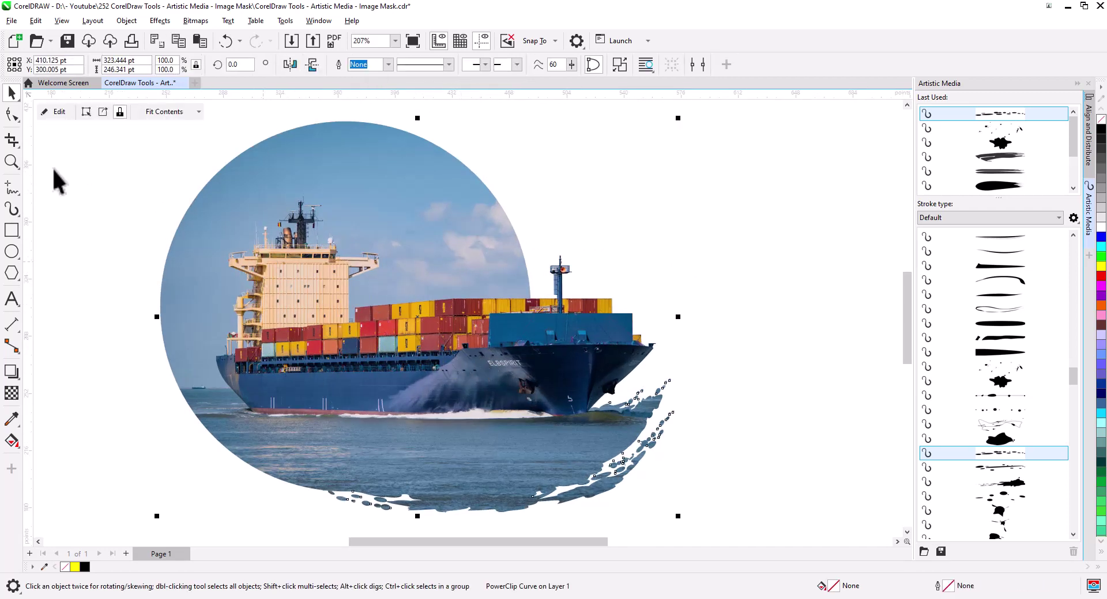
{"action": "left_click", "coordinate": [48, 112]}
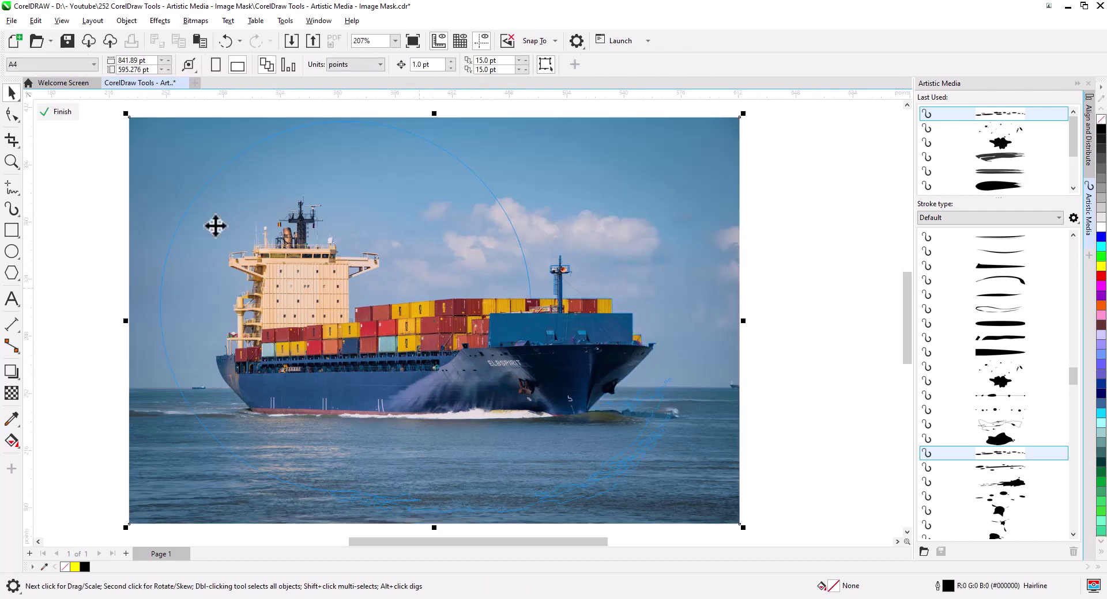
{"action": "left_click", "coordinate": [160, 21]}
{"action": "mouse_move", "coordinate": [184, 62]}
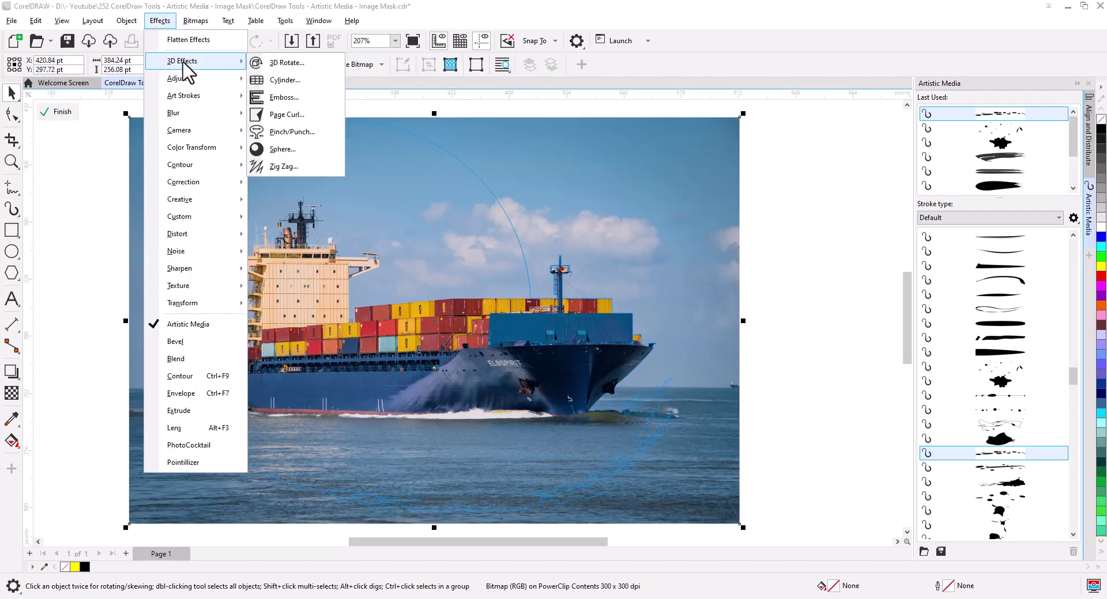
{"action": "mouse_move", "coordinate": [245, 78]}
{"action": "left_click", "coordinate": [309, 101]}
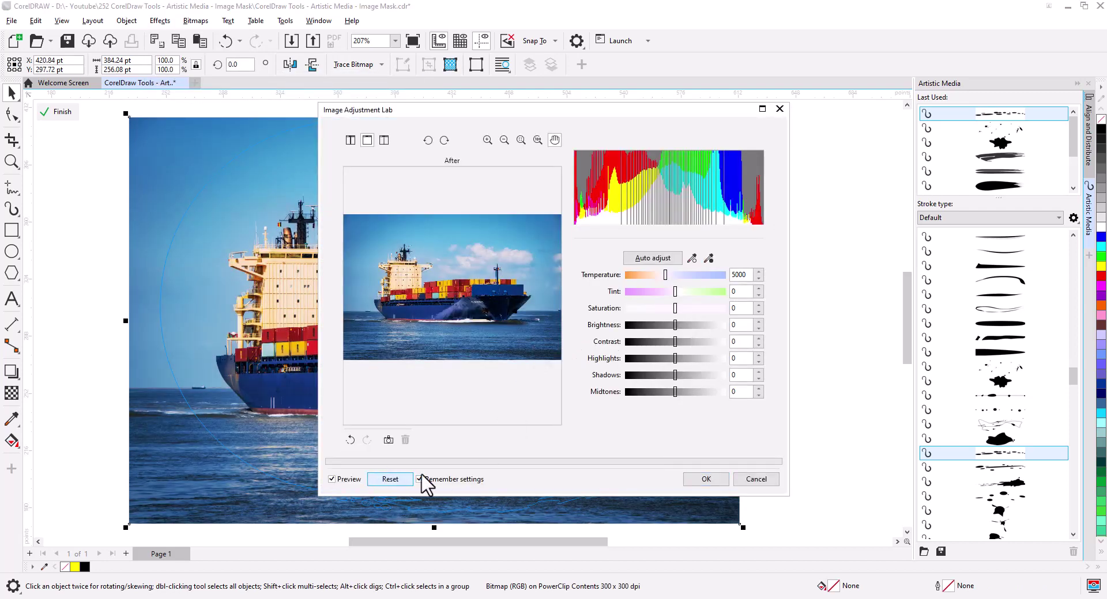
{"action": "left_click_drag", "start_coordinate": [535, 109], "coordinate": [729, 123]}
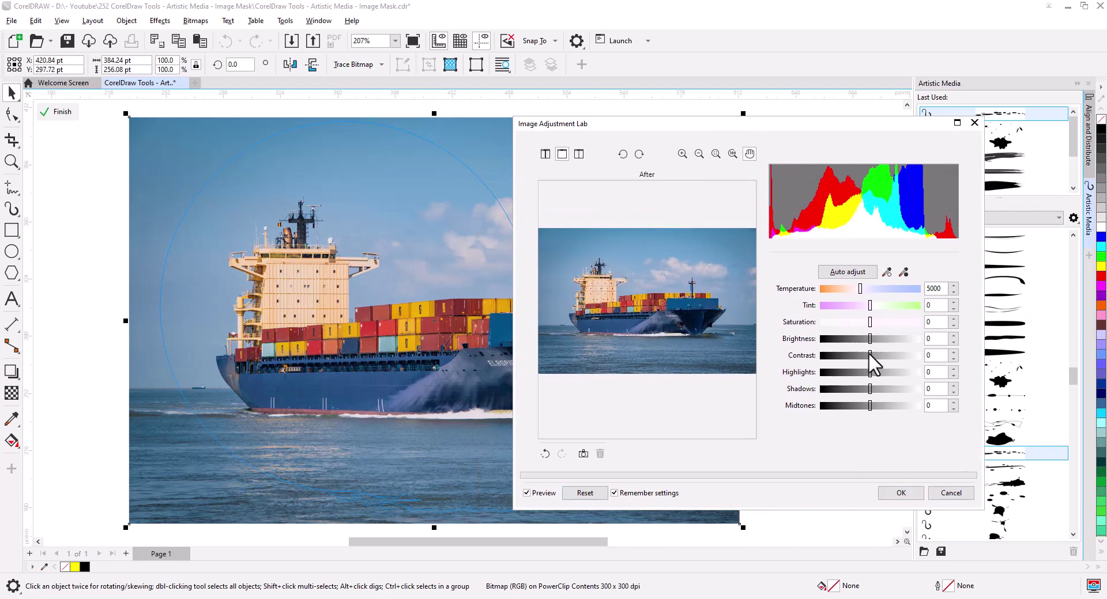
- Set the photo's contrast to 28 and brightness to 9, apply the adjustment, and finish editing the PowerClip contents
{"action": "left_click_drag", "start_coordinate": [880, 355], "coordinate": [884, 355]}
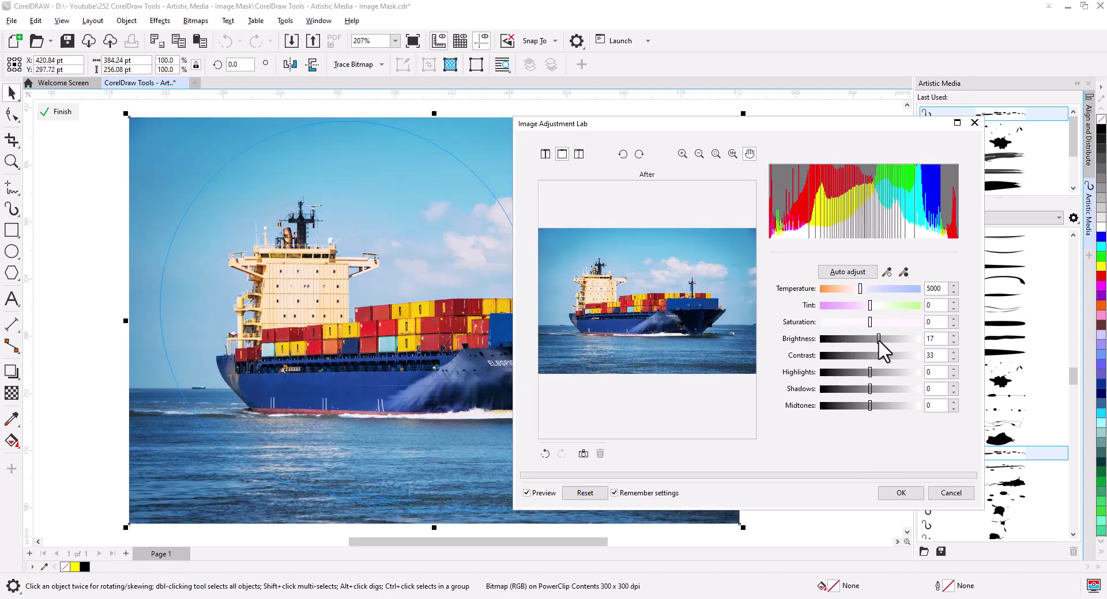
{"action": "left_click_drag", "start_coordinate": [878, 340], "coordinate": [874, 340]}
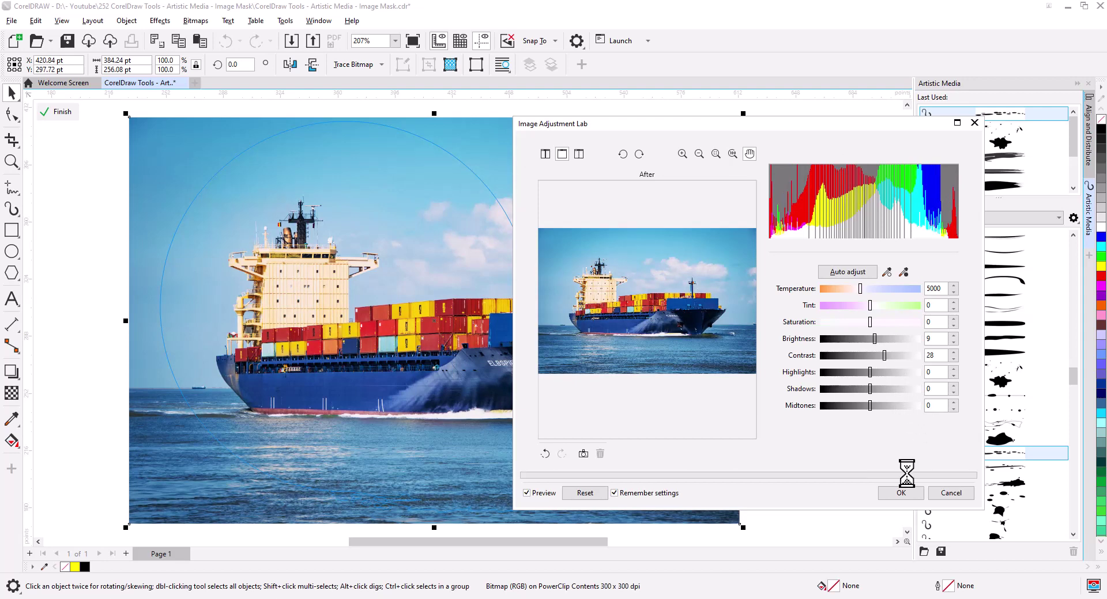
{"action": "left_click", "coordinate": [902, 494]}
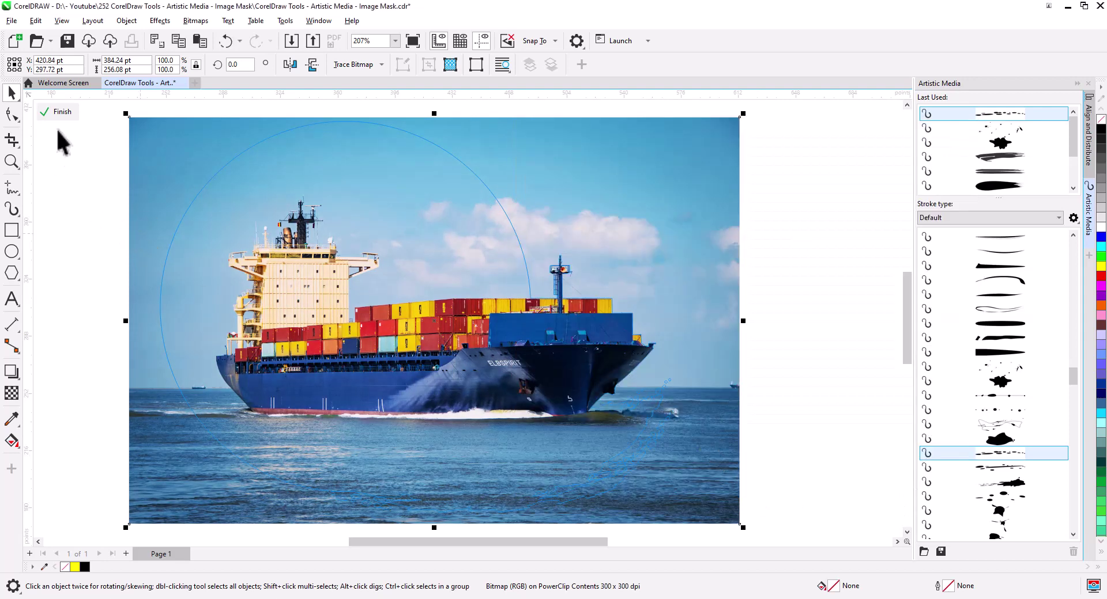
{"action": "left_click", "coordinate": [57, 113]}
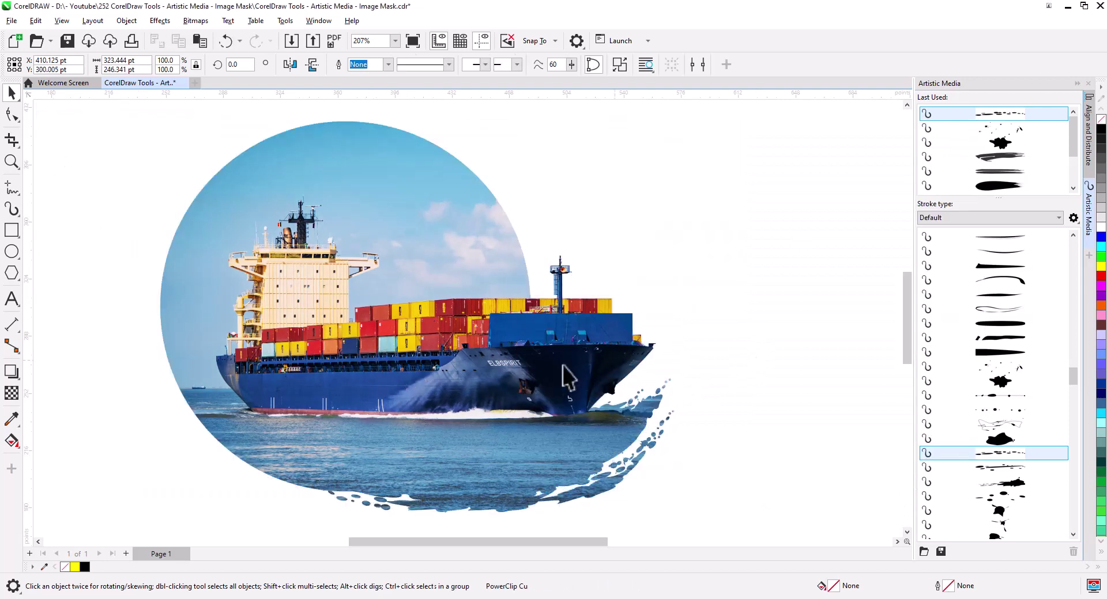
- Move the masked image toward the page's upper left and draw a rectangle about 447 × 306 pt around it
{"action": "scroll", "coordinate": [516, 355], "scroll_direction": "down", "scroll_amount": 3}
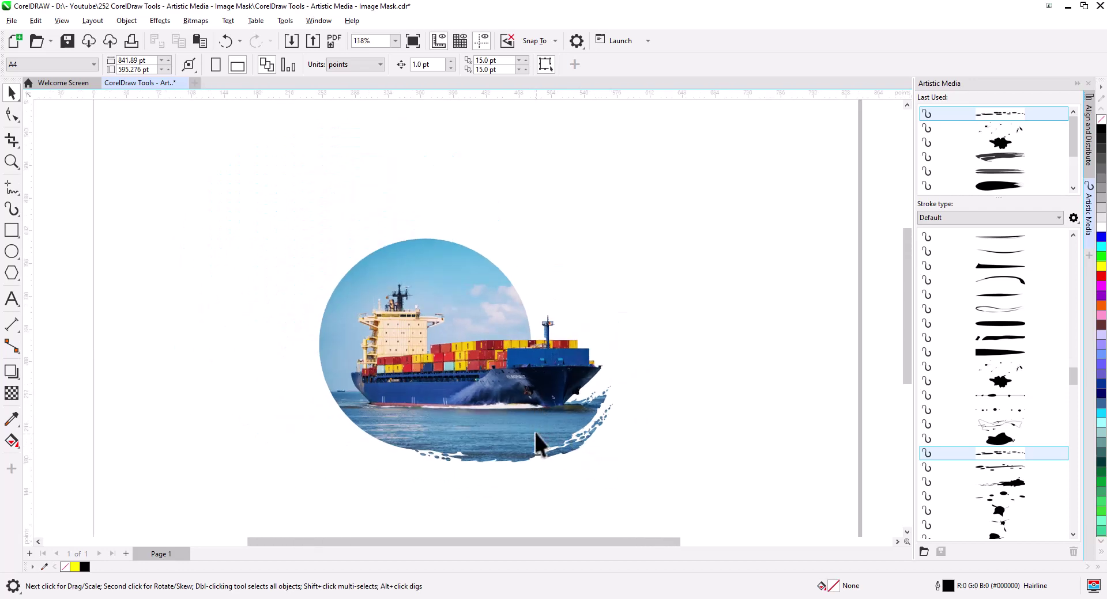
{"action": "left_click_drag", "start_coordinate": [442, 358], "coordinate": [364, 292]}
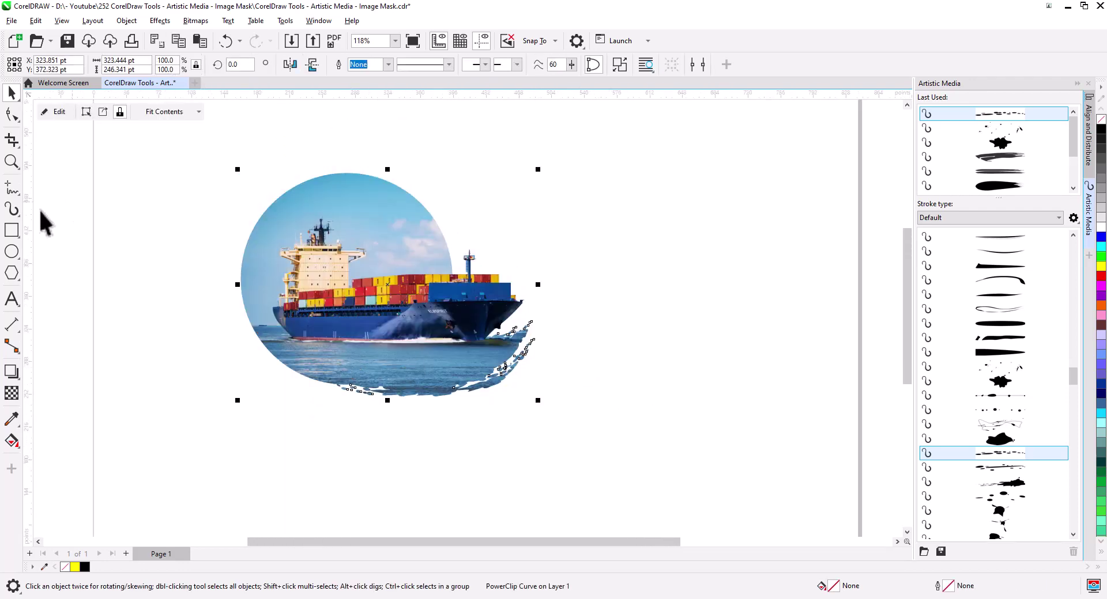
{"action": "left_click_drag", "start_coordinate": [191, 151], "coordinate": [597, 429]}
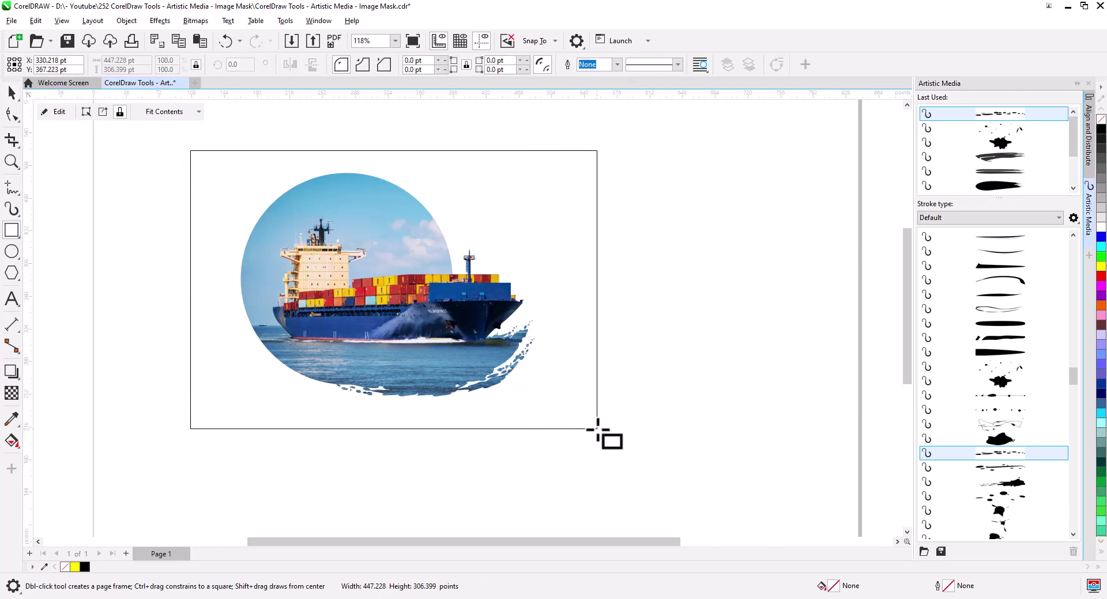
- Fill the rectangle with light gray (#B3B3B3) and send it behind the masked image
{"action": "left_click", "coordinate": [13, 93]}
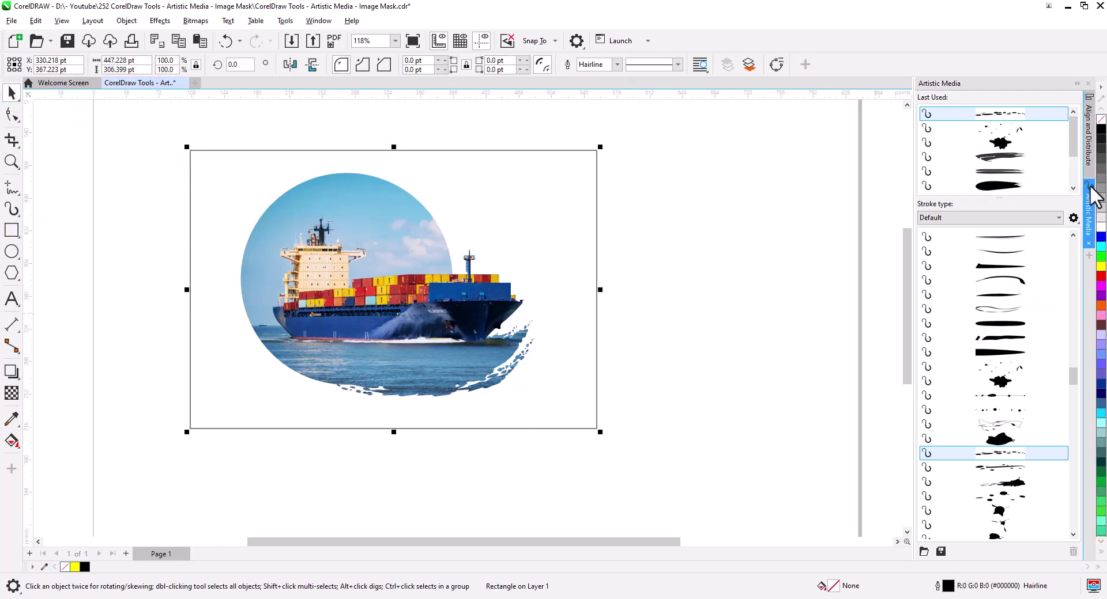
{"action": "left_click", "coordinate": [1101, 201]}
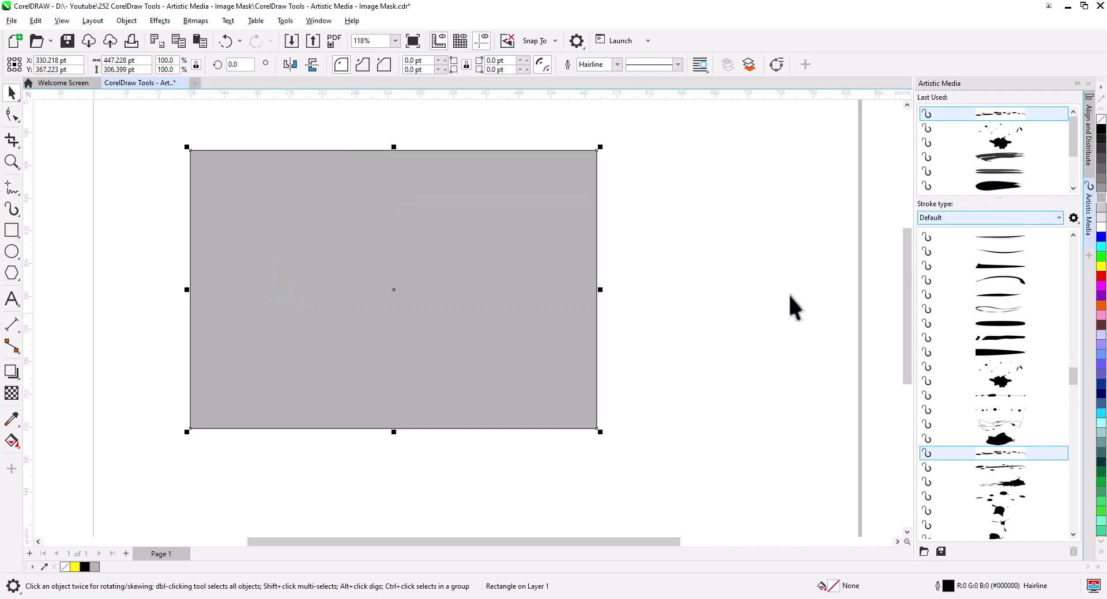
{"action": "key", "text": "shift+Page_Down"}
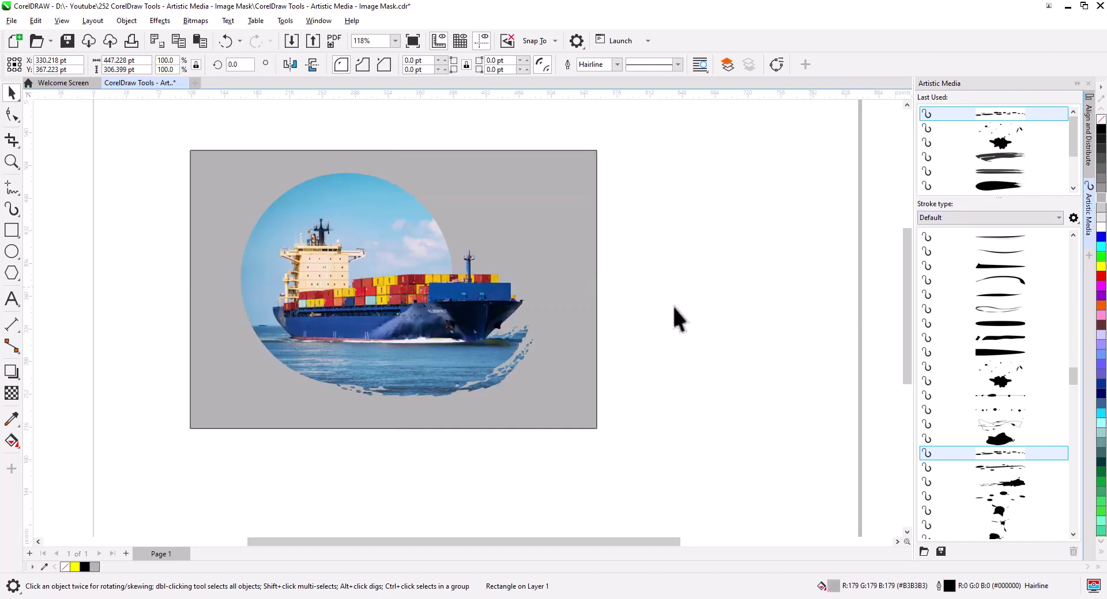
- Center the masked image horizontally and vertically on the gray rectangle and deselect both objects
{"action": "left_click", "coordinate": [509, 296]}
{"action": "left_click", "coordinate": [562, 258], "text": "shift"}
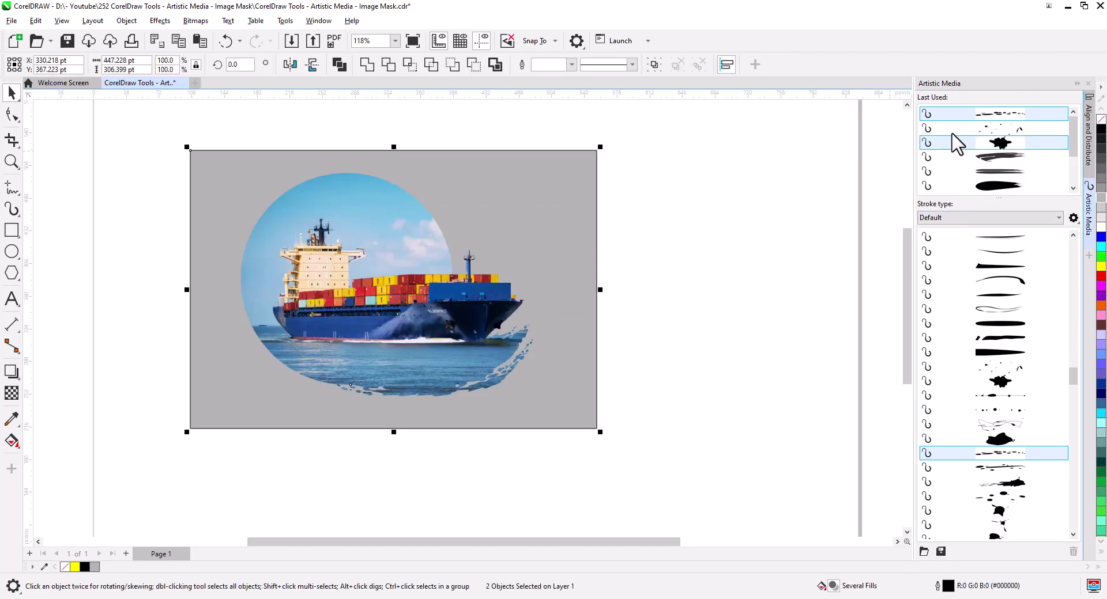
{"action": "left_click", "coordinate": [1088, 133]}
{"action": "left_click", "coordinate": [940, 116]}
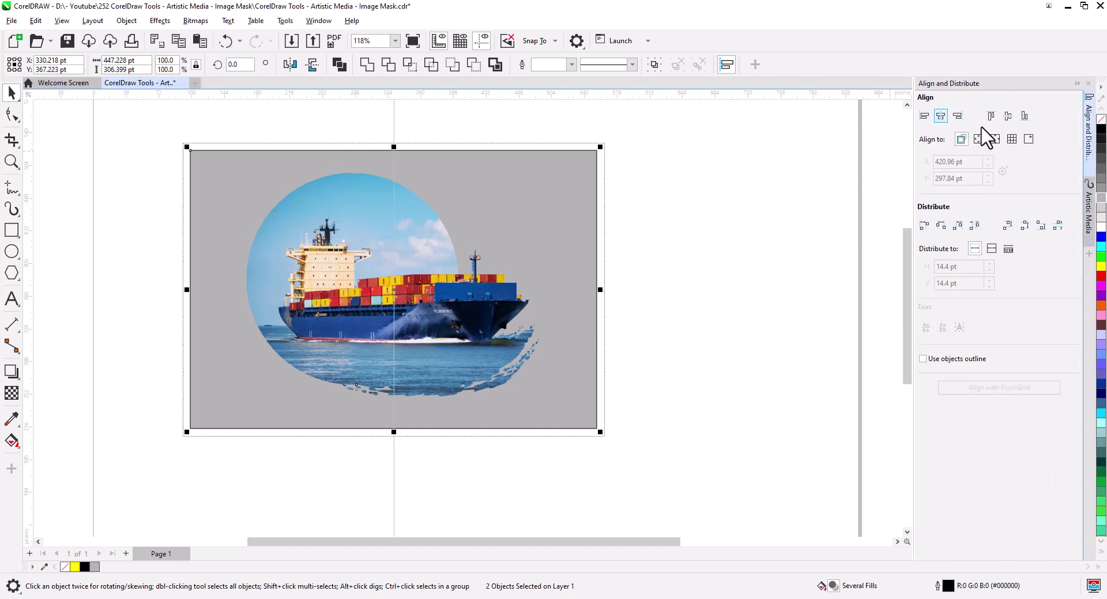
{"action": "left_click", "coordinate": [1006, 116]}
{"action": "left_click", "coordinate": [676, 396]}
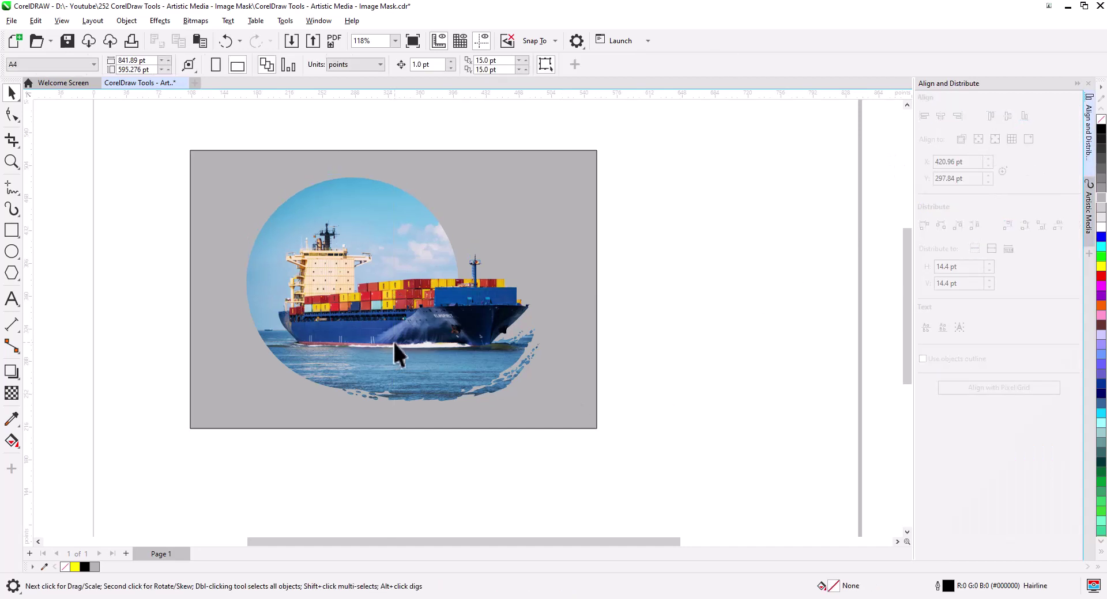
{"action": "scroll", "coordinate": [393, 340], "scroll_direction": "up", "scroll_amount": 2}
{"action": "left_click_drag", "start_coordinate": [395, 342], "coordinate": [473, 380]}
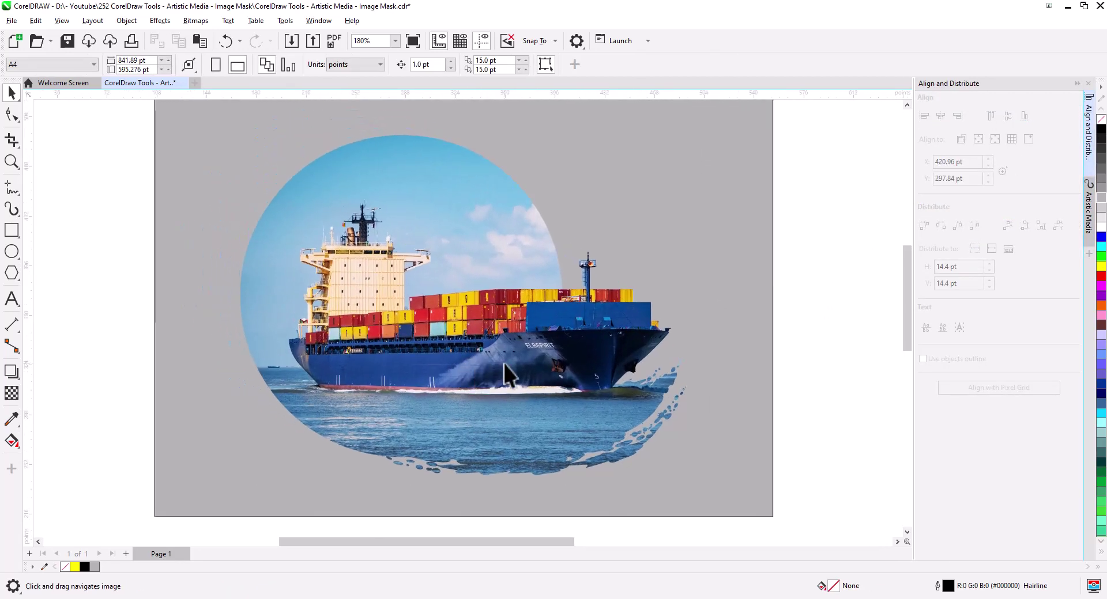